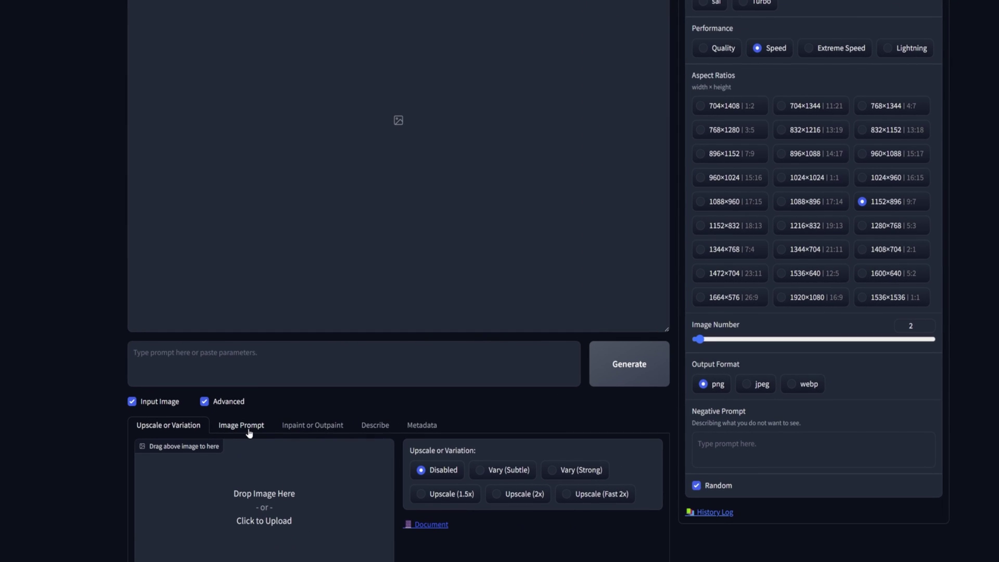
# Add the black puffer jacket as an image prompt with Stop At 0.911 and a higher weight.
pyautogui.click(241, 425)
pyautogui.scroll(-5, 251, 430)
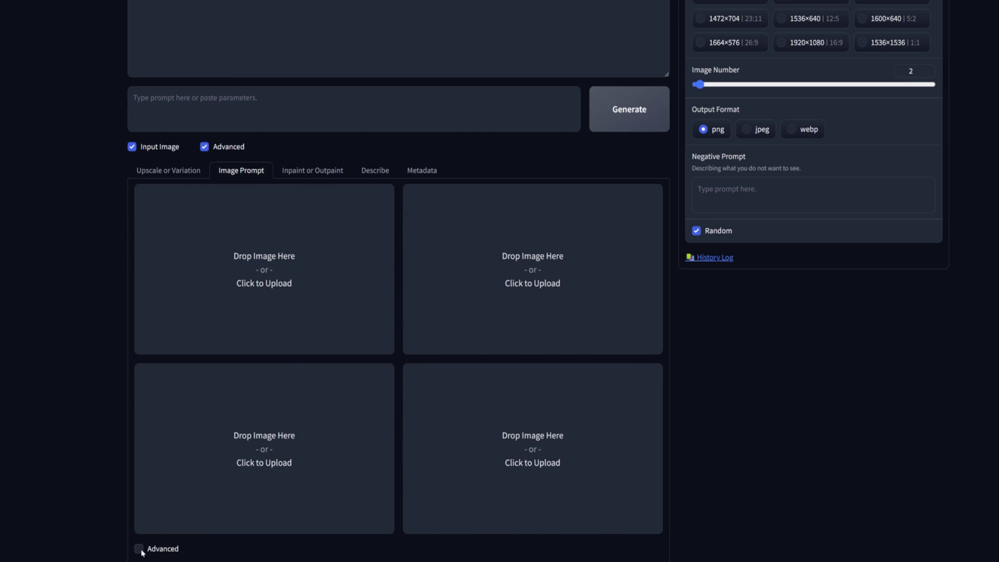
pyautogui.click(140, 550)
pyautogui.scroll(-2, 172, 521)
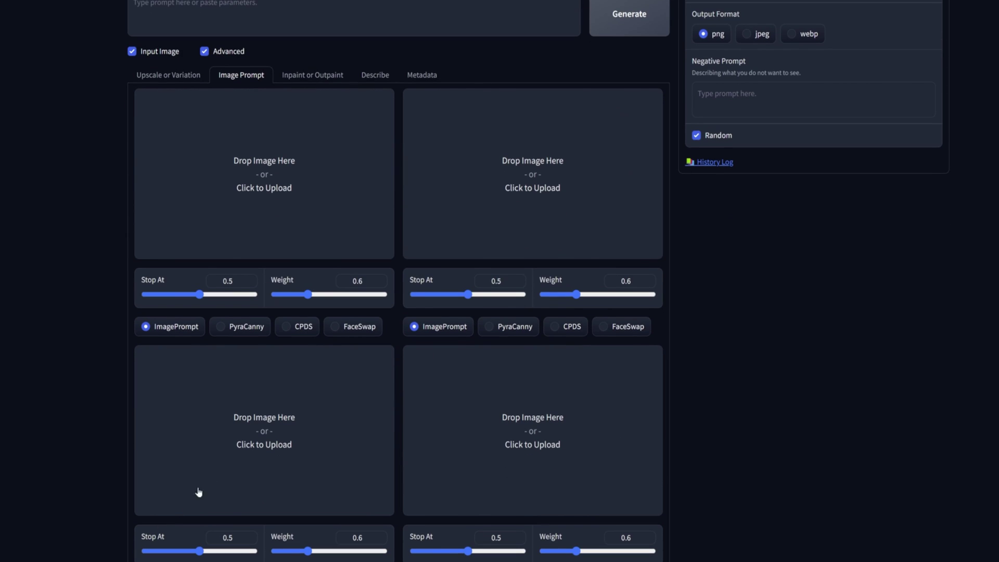
pyautogui.click(319, 210)
pyautogui.click(196, 38)
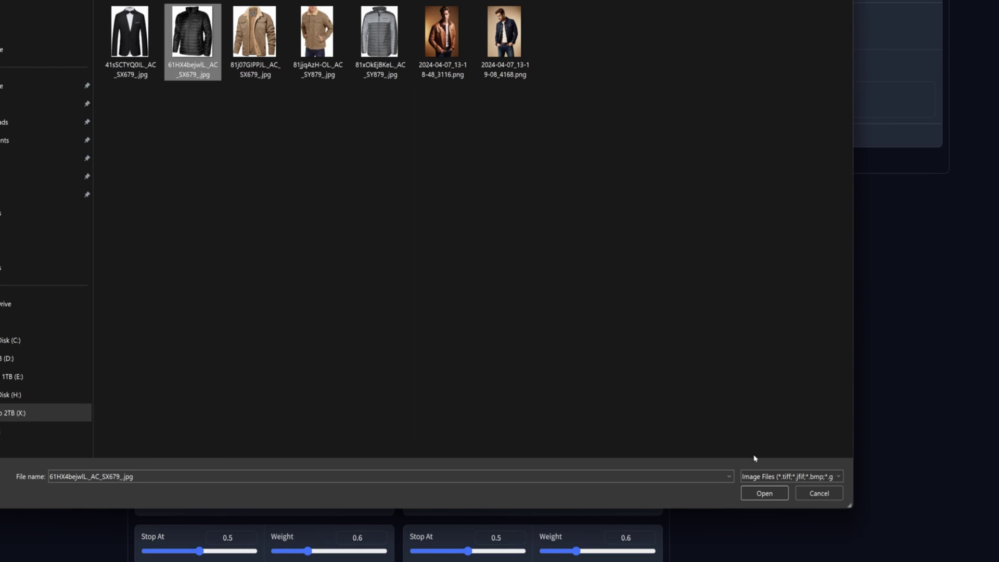
pyautogui.click(771, 497)
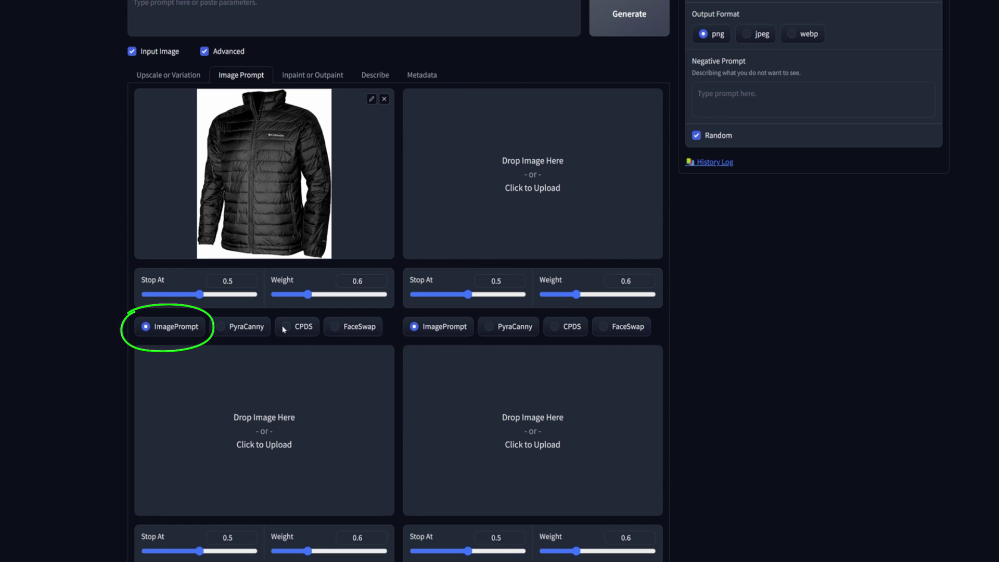
pyautogui.moveTo(229, 294); pyautogui.dragTo(244, 294)
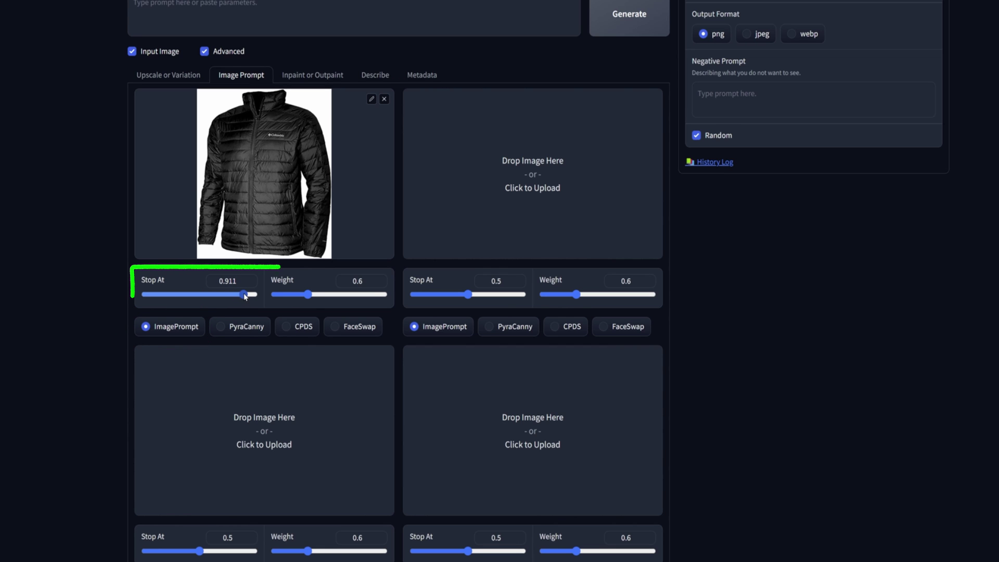
pyautogui.moveTo(308, 295); pyautogui.dragTo(341, 295)
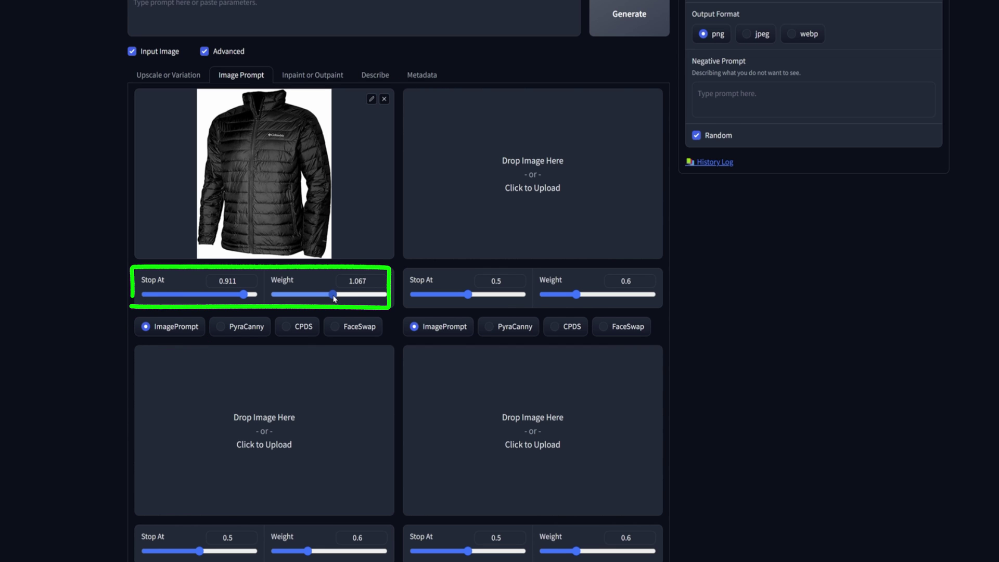
# Generate with the prompt 'a man modeling a jacket and jeans'.
pyautogui.scroll(6, 330, 298)
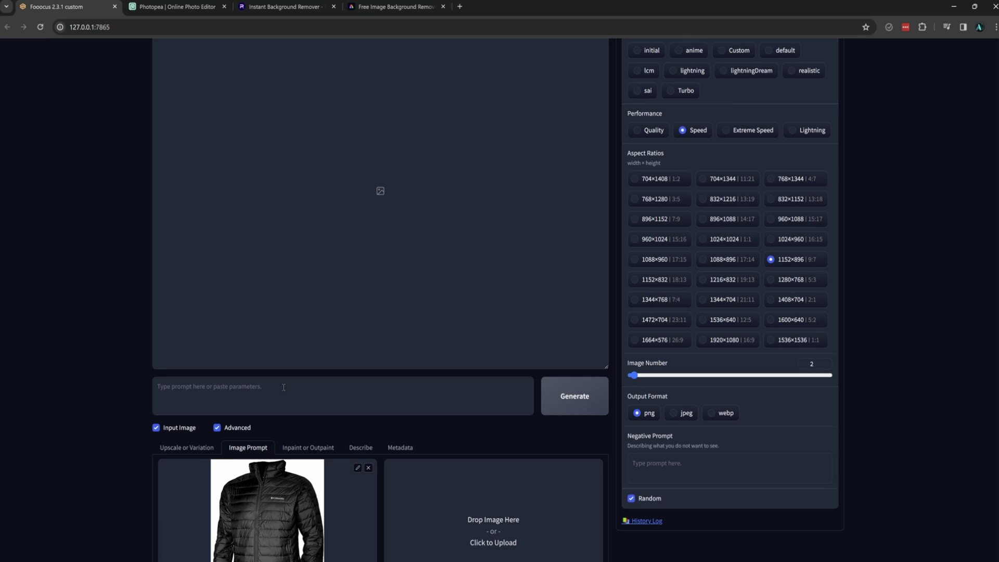
pyautogui.click(272, 432)
pyautogui.write('a man modeling a')
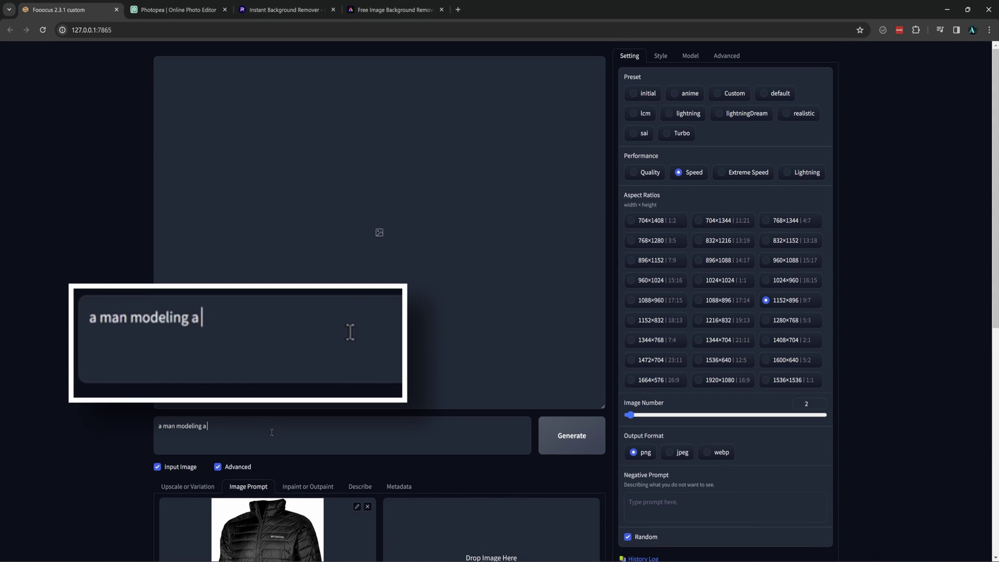
pyautogui.write(' jacket and jeans')
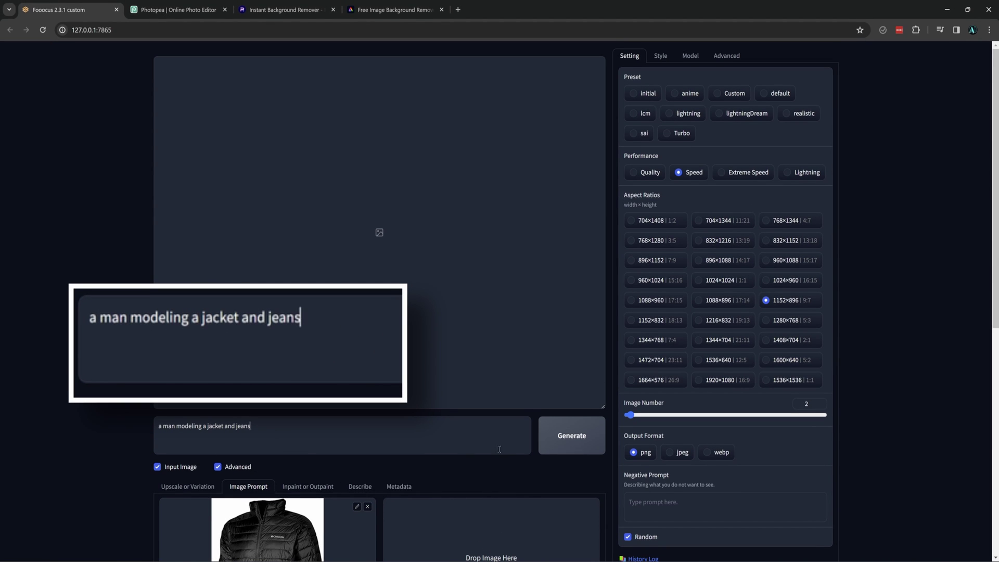
pyautogui.click(564, 450)
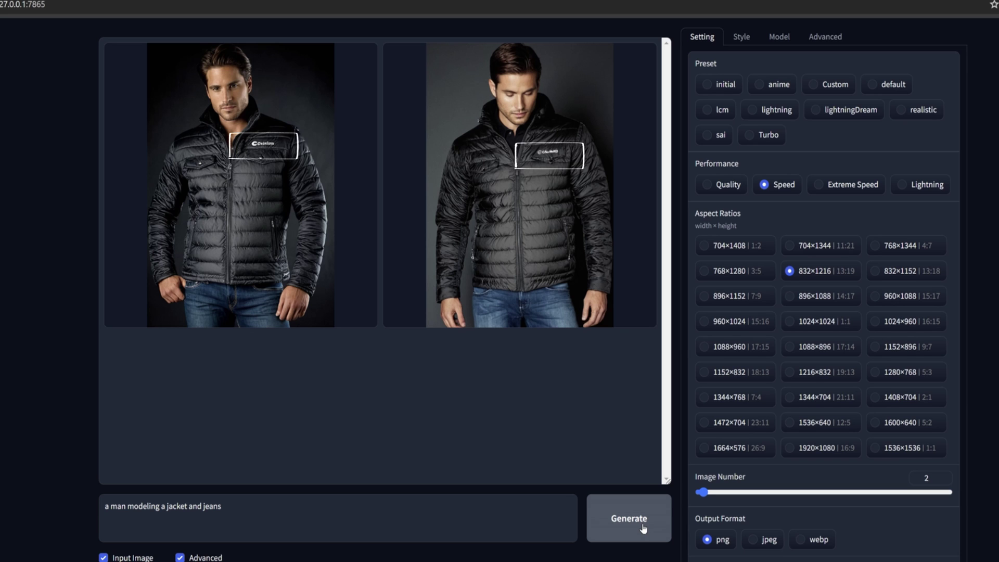
# Load the denim-jacket model photo as a PyraCanny pose reference in the second slot.
pyautogui.scroll(-8, 292, 397)
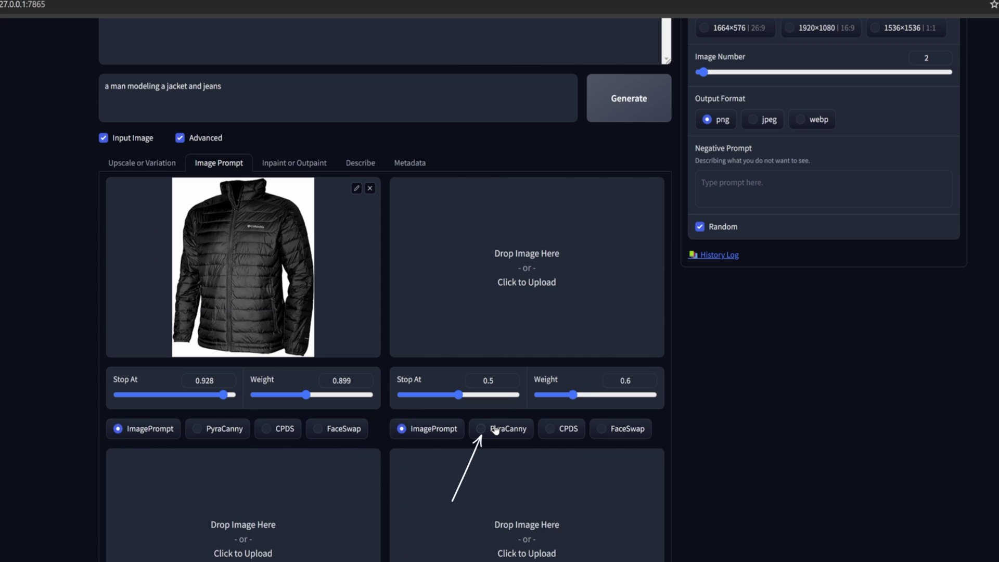
pyautogui.click(496, 429)
pyautogui.click(518, 313)
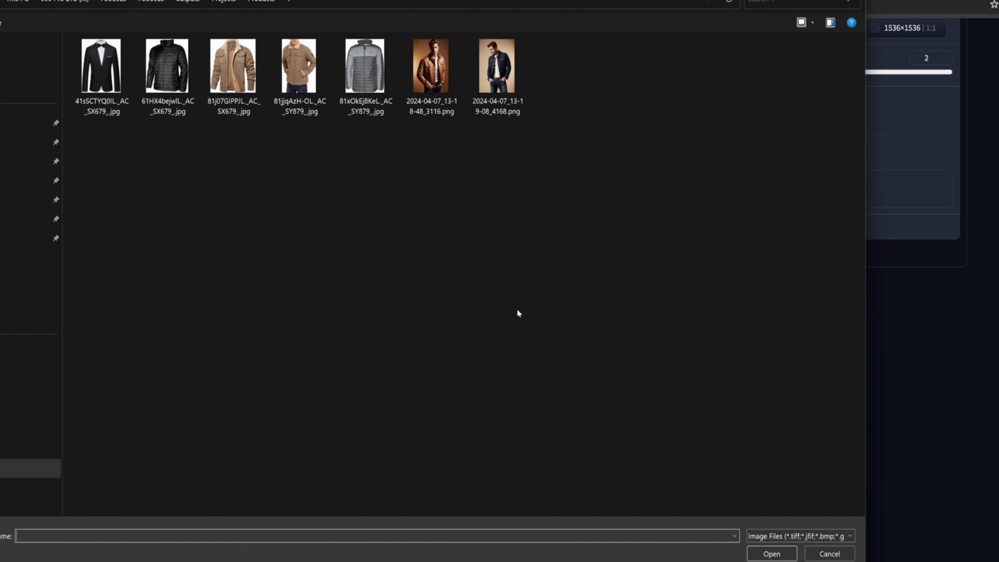
pyautogui.click(497, 65)
pyautogui.click(771, 554)
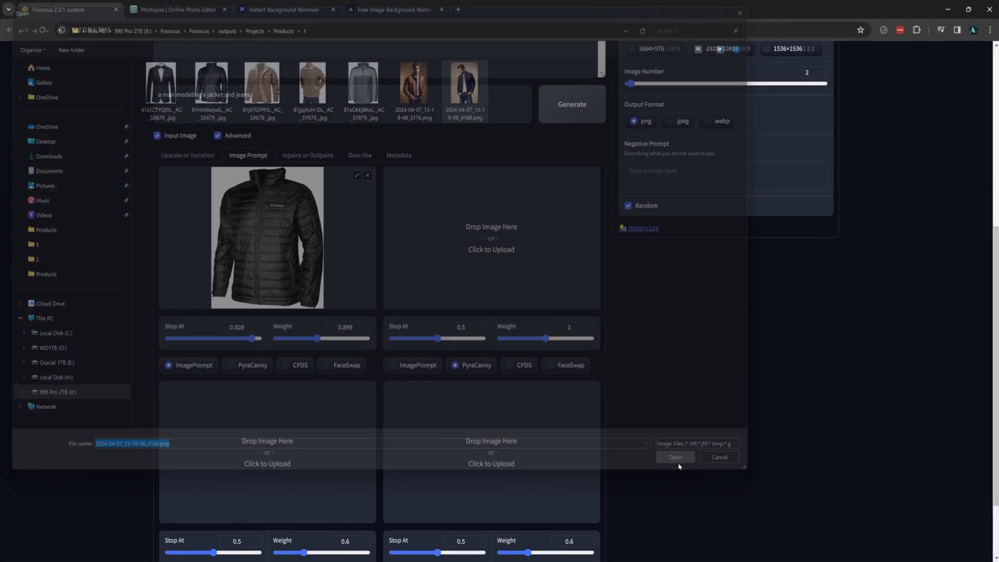
# Add the suit portrait as a FaceSwap reference with weight about 0.91.
pyautogui.click(536, 449)
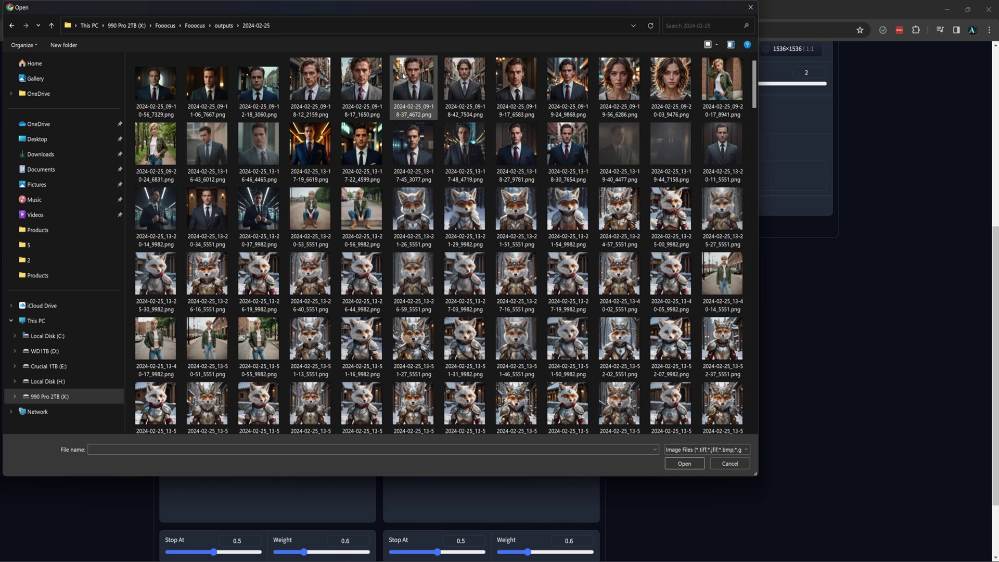
pyautogui.click(413, 84)
pyautogui.click(683, 464)
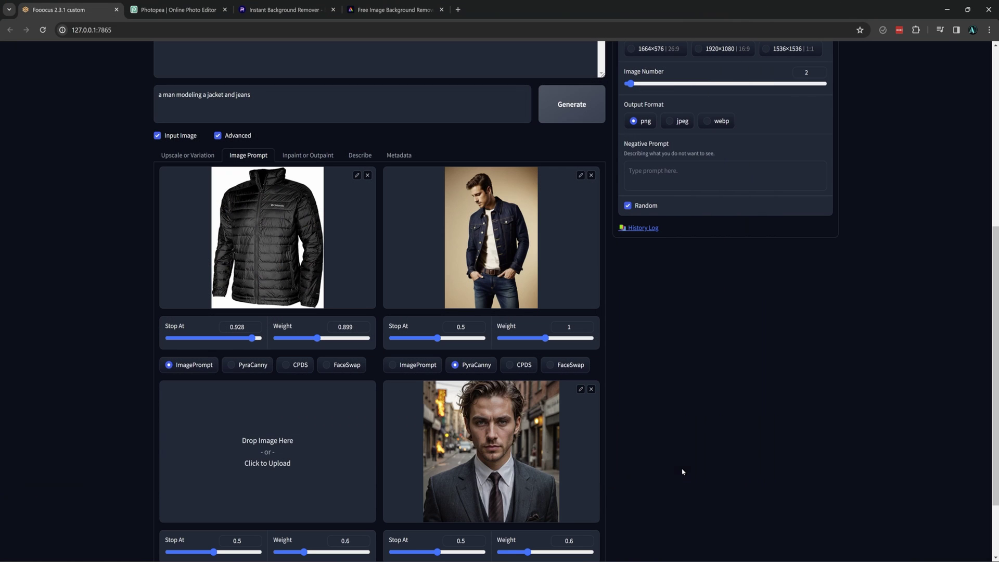
pyautogui.scroll(-1, 562, 514)
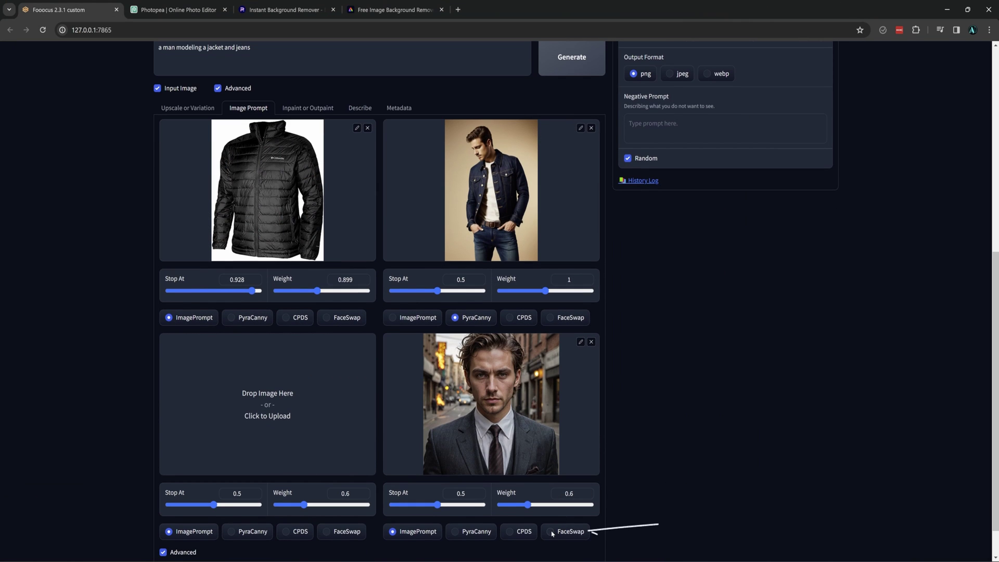
pyautogui.click(552, 531)
pyautogui.moveTo(533, 507); pyautogui.dragTo(539, 510)
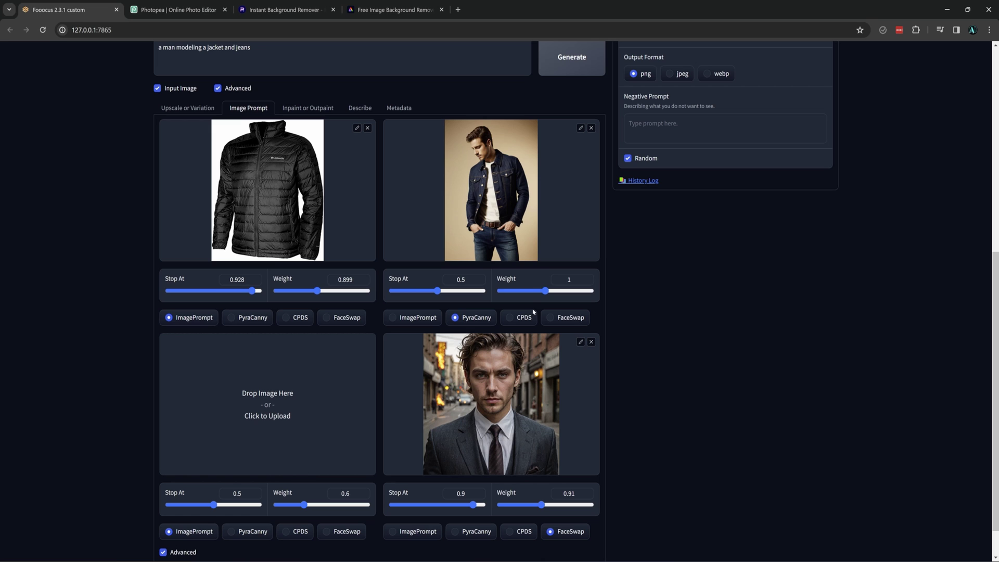
# Set the pose reference to weight 0.655 and Stop At 0.382, then generate.
pyautogui.click(529, 291)
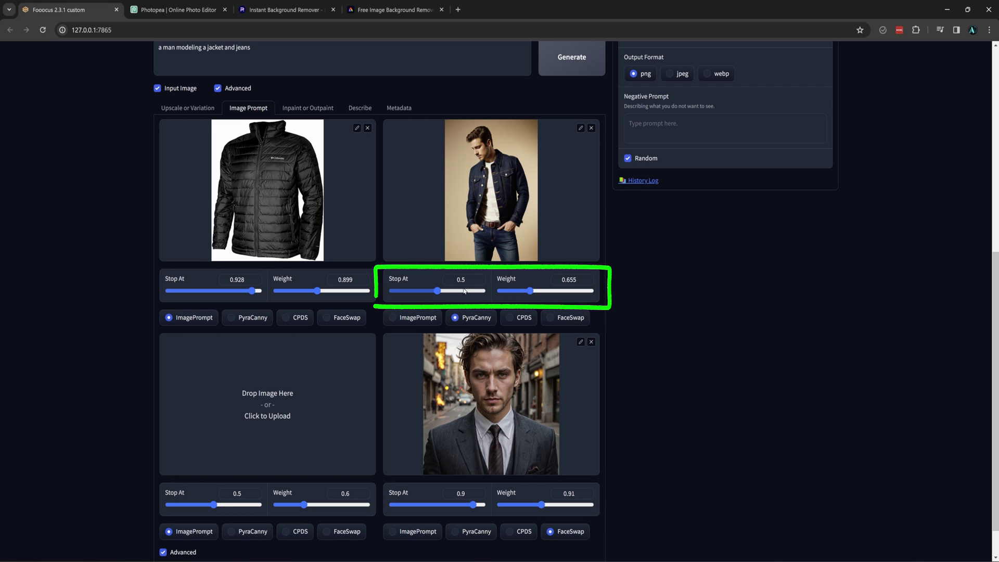
pyautogui.click(427, 291)
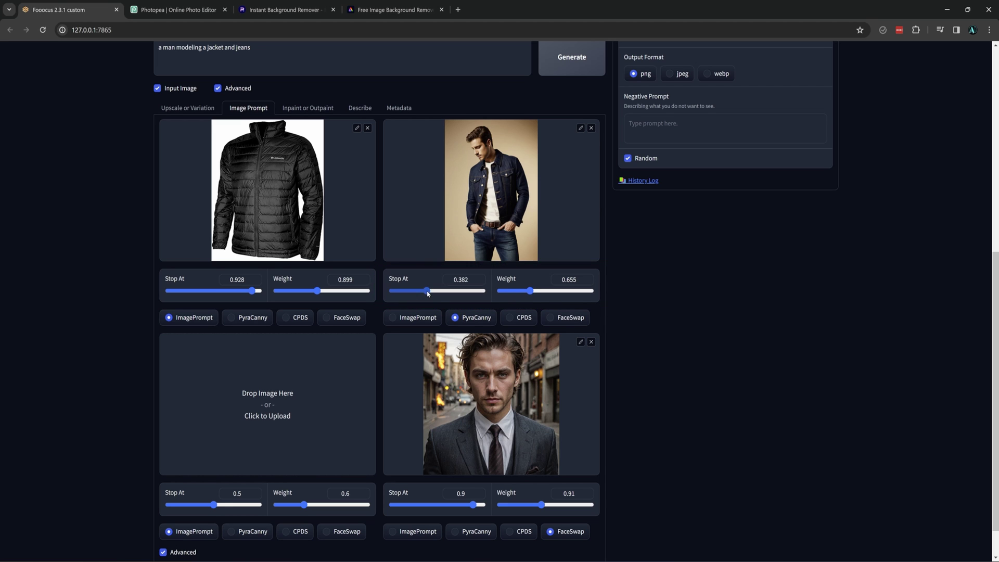
pyautogui.scroll(7, 468, 312)
pyautogui.click(573, 437)
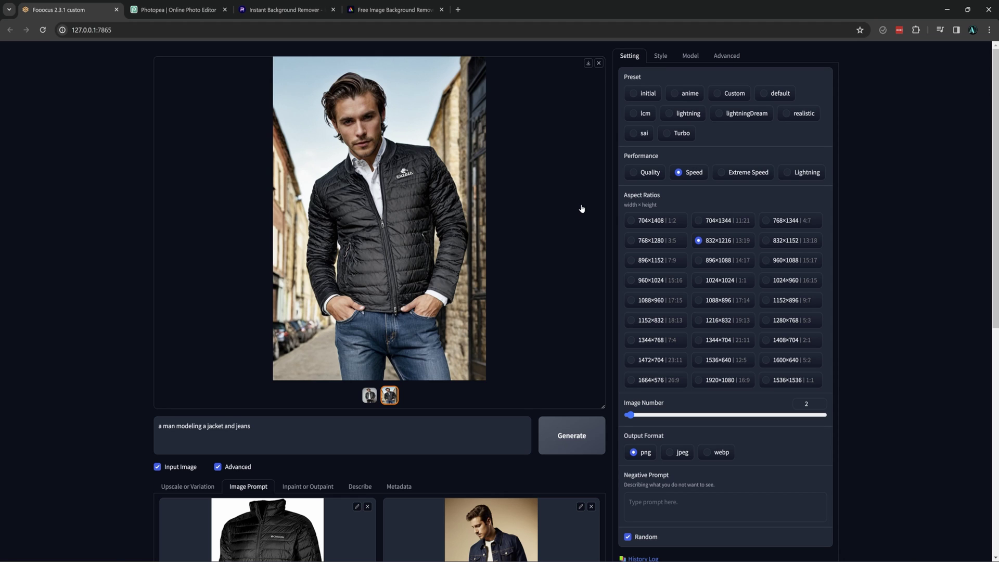
# Load the leather-jacket model photo into Inpaint and mask its jacket.
pyautogui.scroll(-3, 535, 238)
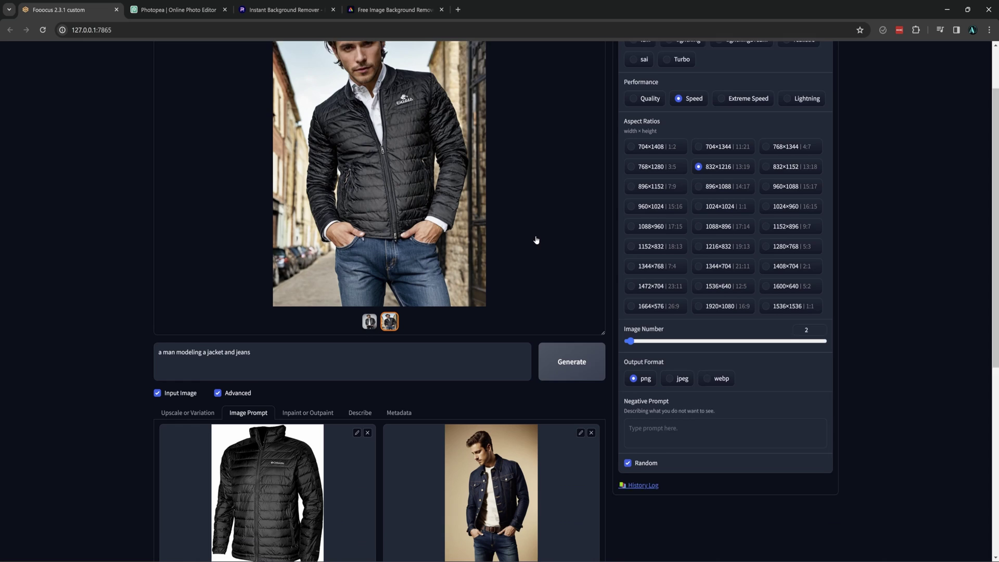
pyautogui.click(308, 344)
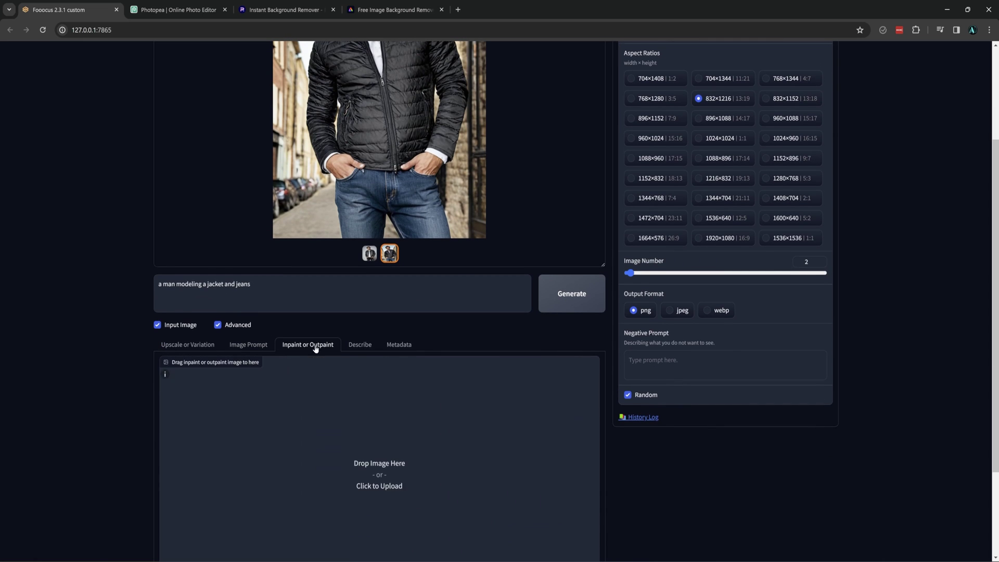
pyautogui.scroll(-3, 371, 272)
pyautogui.click(373, 338)
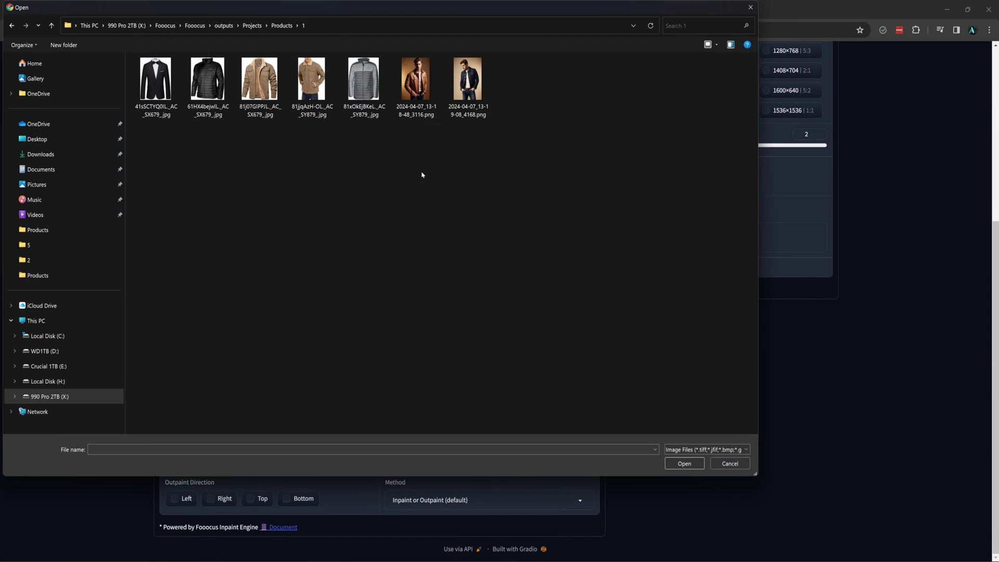
pyautogui.click(423, 107)
pyautogui.click(684, 463)
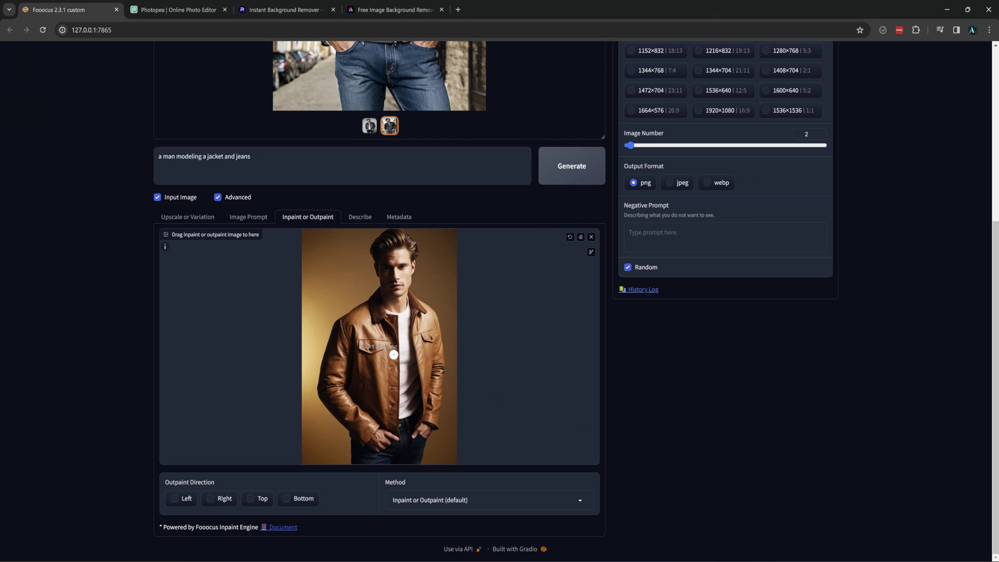
pyautogui.moveTo(373, 294)
pyautogui.mouseDown()
pyautogui.moveTo(414, 300)
pyautogui.moveTo(437, 419)
pyautogui.moveTo(401, 410)
pyautogui.moveTo(366, 304)
pyautogui.moveTo(333, 431)
pyautogui.moveTo(350, 381)
pyautogui.moveTo(399, 388)
pyautogui.mouseUp()
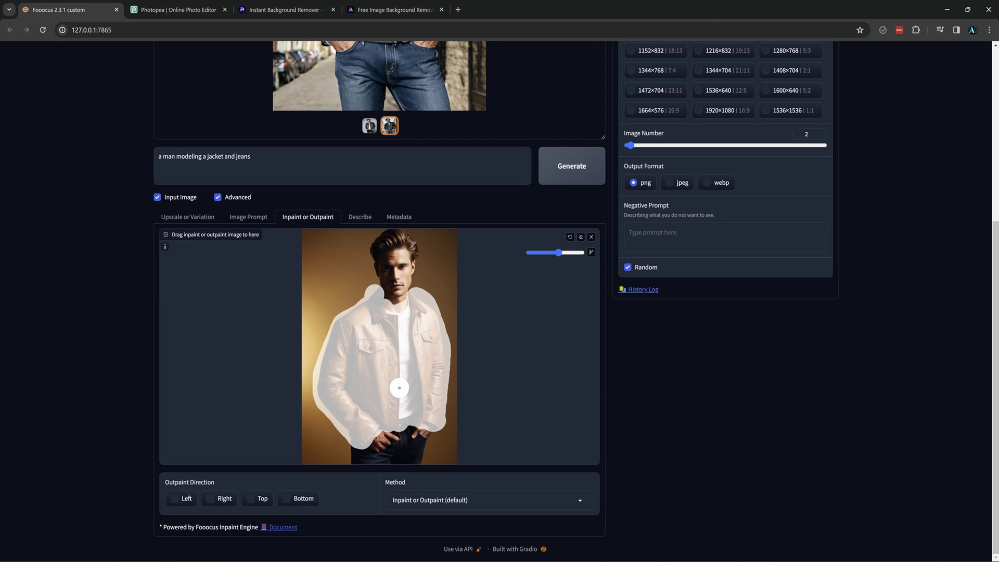
# Turn on Developer Debug Mode and enable Mixing Image Prompt and Inpaint.
pyautogui.scroll(5, 744, 132)
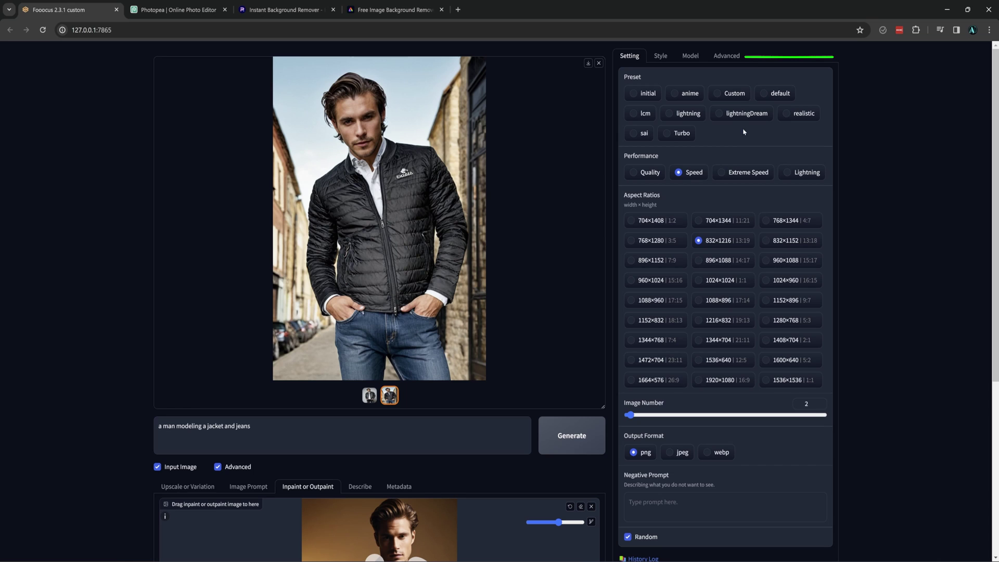
pyautogui.click(728, 56)
pyautogui.click(623, 182)
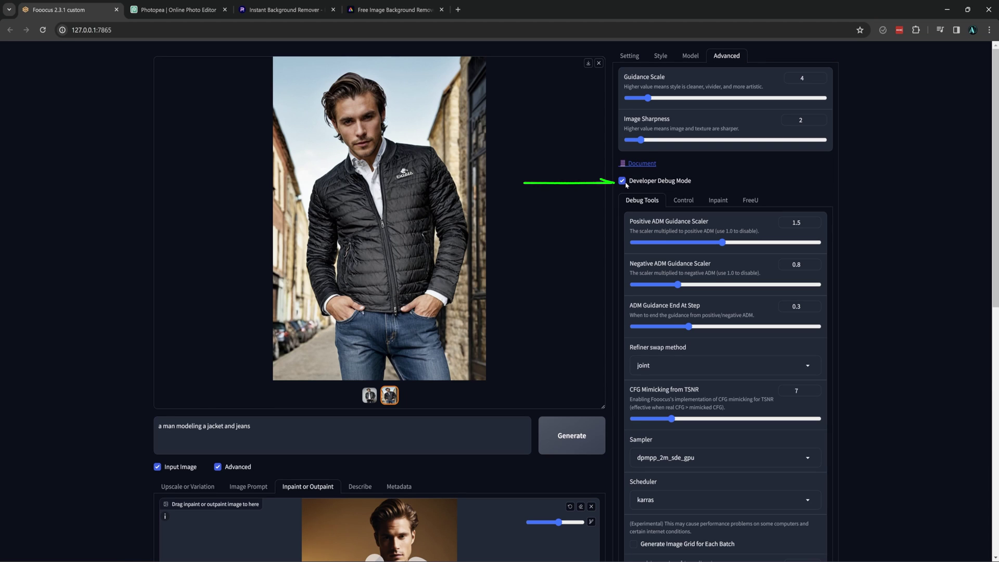
pyautogui.click(682, 202)
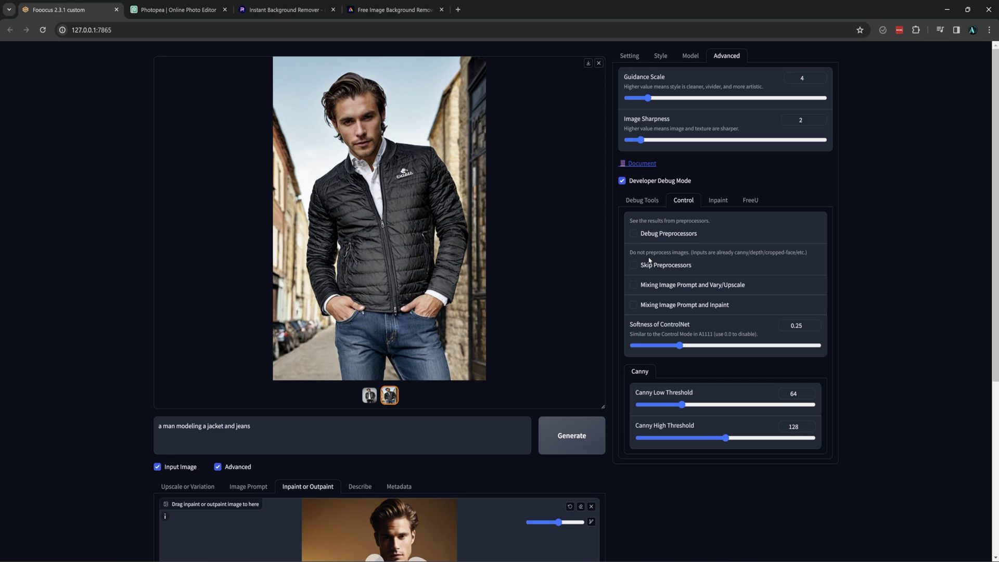
pyautogui.click(633, 306)
# Remove the top-right and face-swap image prompts and raise the jacket prompt's weight.
pyautogui.click(249, 486)
pyautogui.scroll(-8, 401, 404)
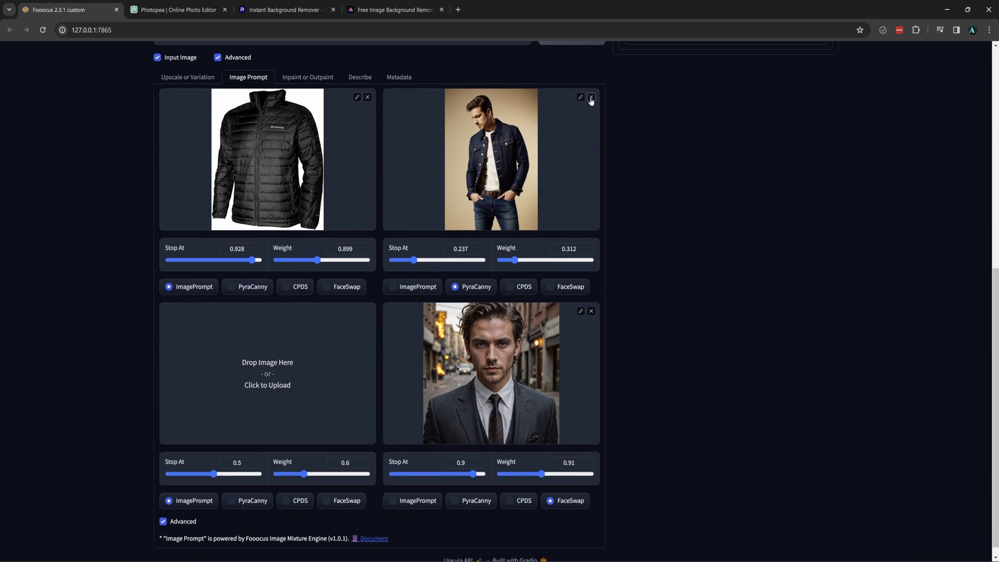
pyautogui.click(591, 98)
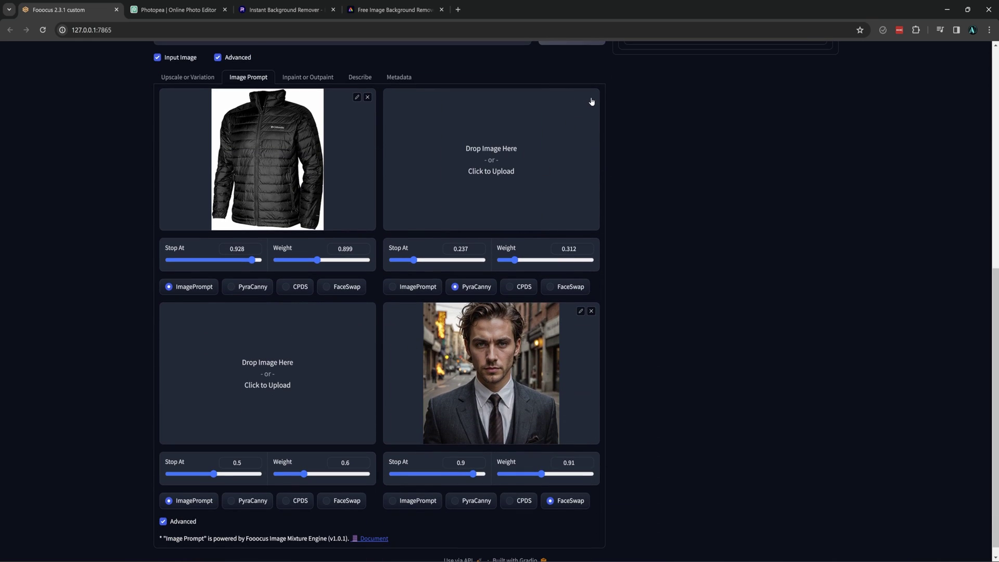
pyautogui.click(591, 312)
pyautogui.moveTo(318, 260)
pyautogui.mouseDown()
pyautogui.moveTo(334, 261)
pyautogui.moveTo(320, 262)
pyautogui.mouseUp()
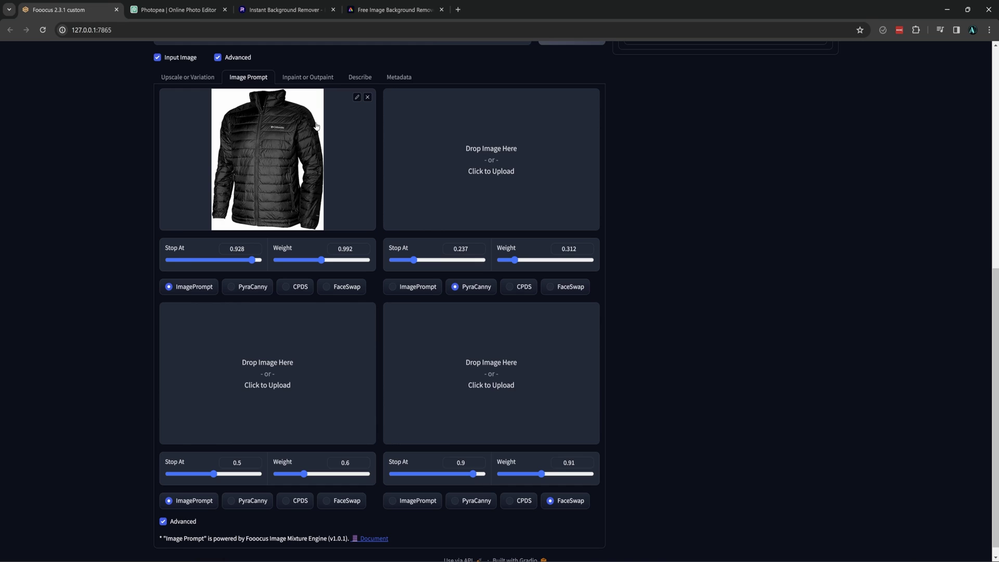
# Generate the inpainted images from the masked model photo.
pyautogui.click(310, 77)
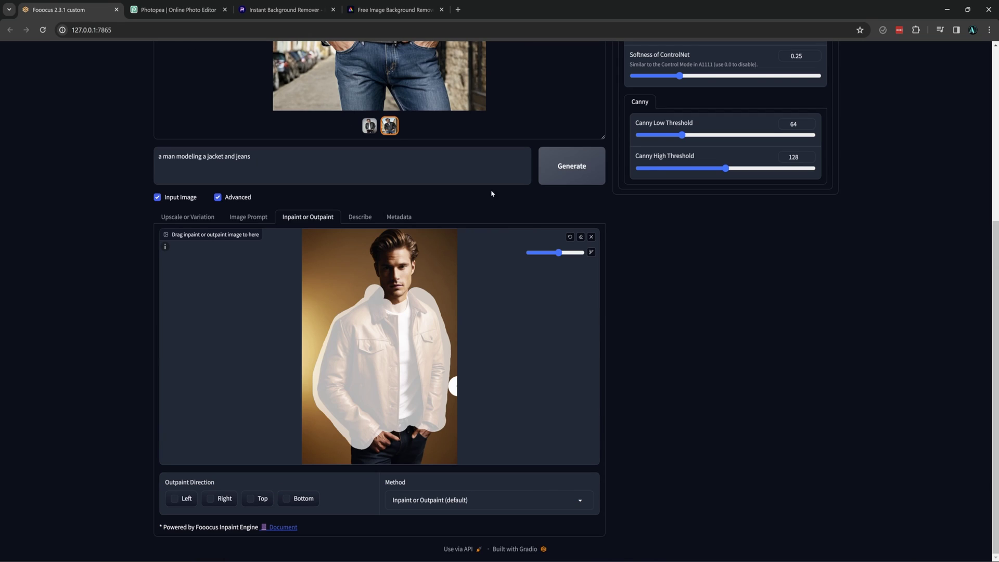
pyautogui.click(579, 173)
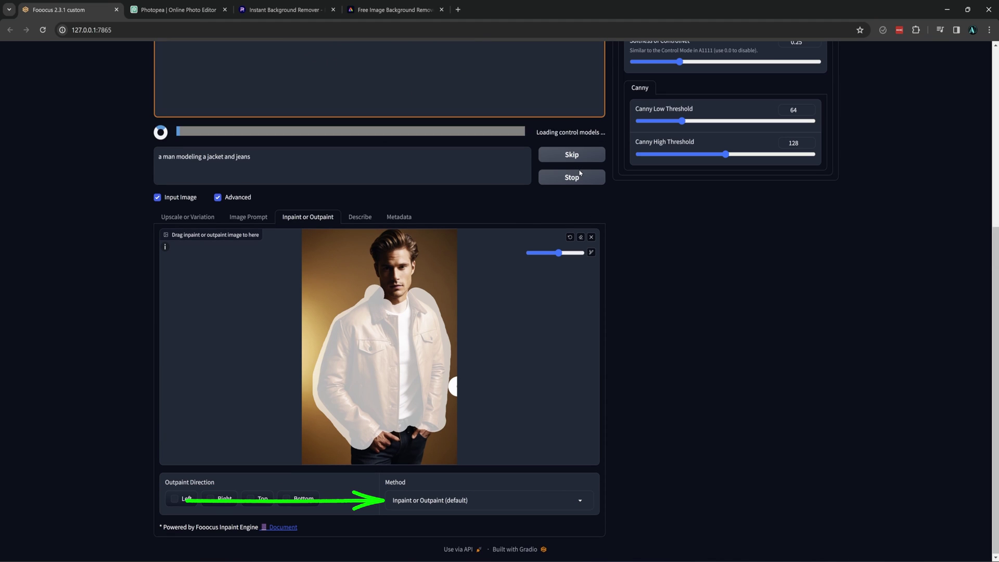
pyautogui.scroll(3, 645, 281)
pyautogui.scroll(3, 651, 300)
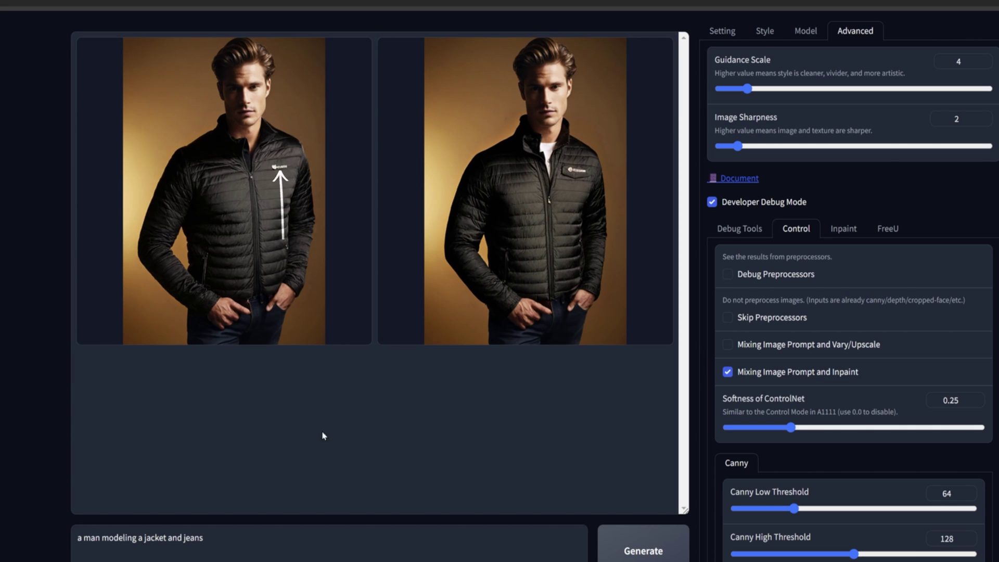
# Replace the black jacket image prompt with the tan shearling-collar jacket photo.
pyautogui.scroll(-10, 357, 391)
pyautogui.click(363, 139)
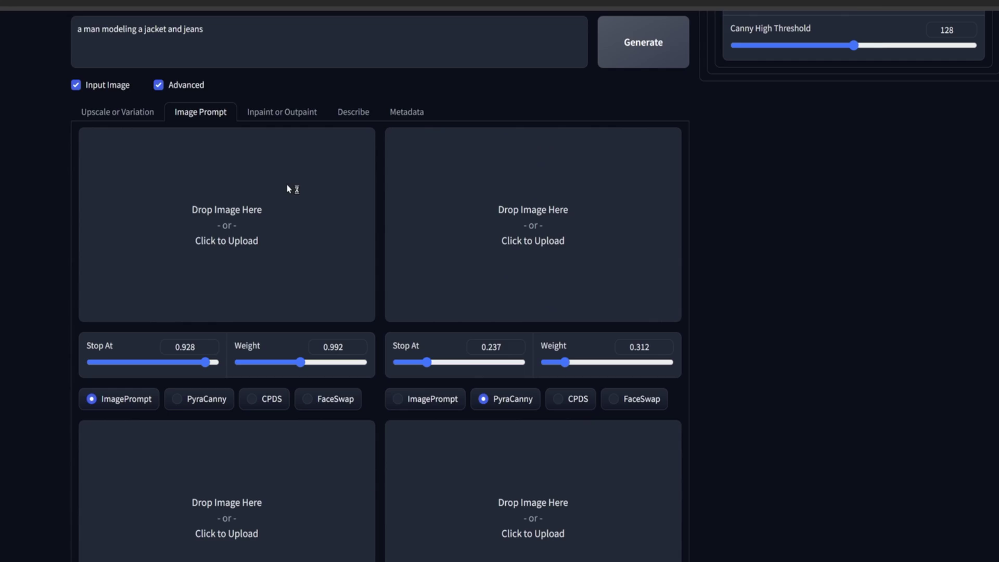
pyautogui.click(352, 190)
pyautogui.click(270, 65)
pyautogui.press('Return')
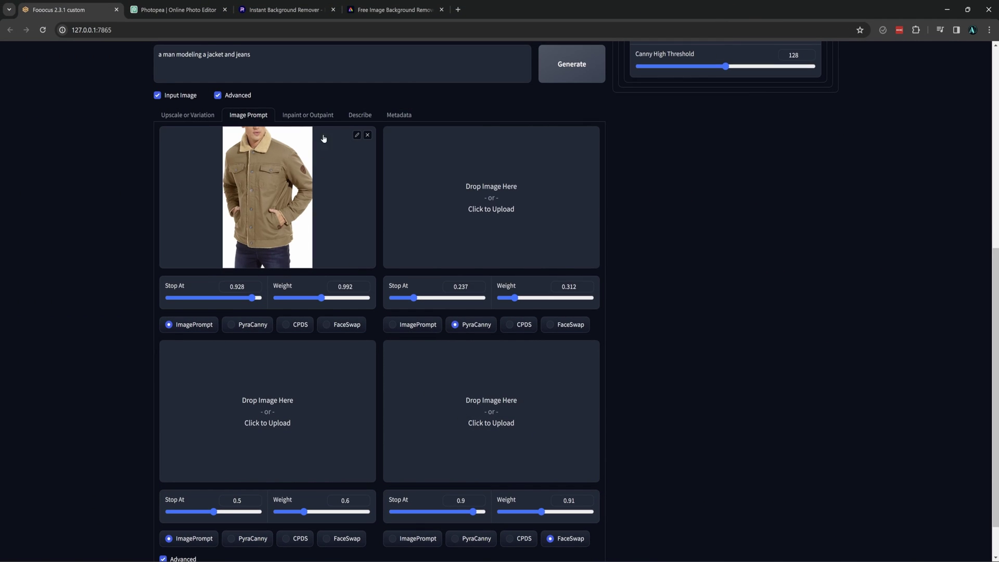
# Generate the masked model wearing the tan jacket.
pyautogui.scroll(2, 320, 166)
pyautogui.click(312, 216)
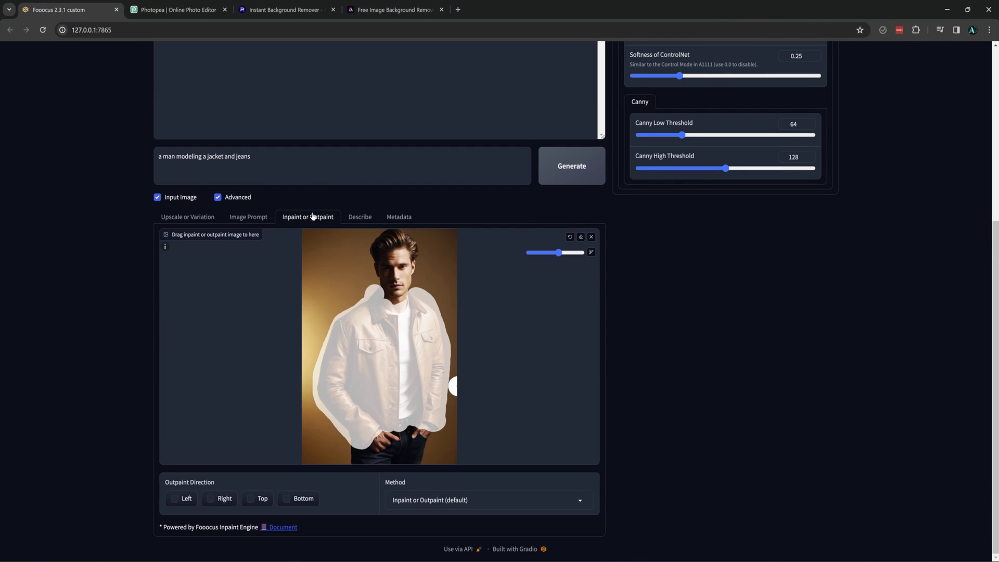
pyautogui.scroll(2, 468, 239)
pyautogui.click(566, 268)
pyautogui.scroll(3, 593, 312)
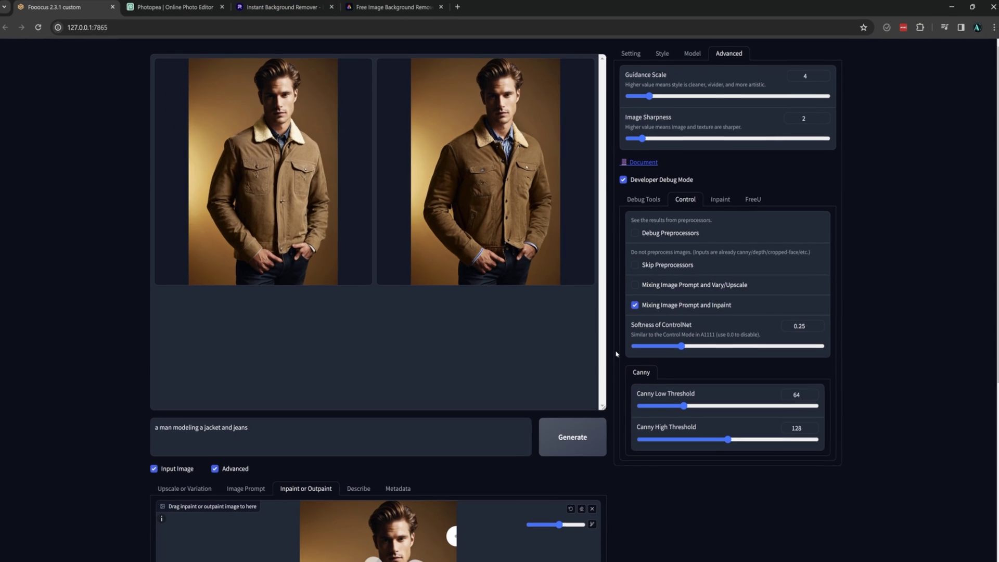
# Upload dressOrig.png to Photoroom to remove its background.
pyautogui.click(307, 10)
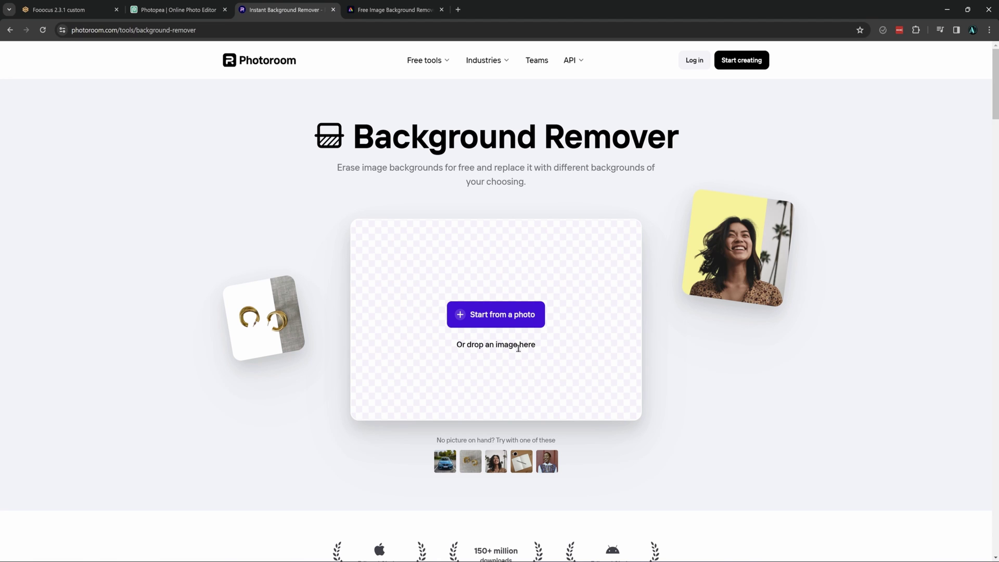
pyautogui.click(506, 316)
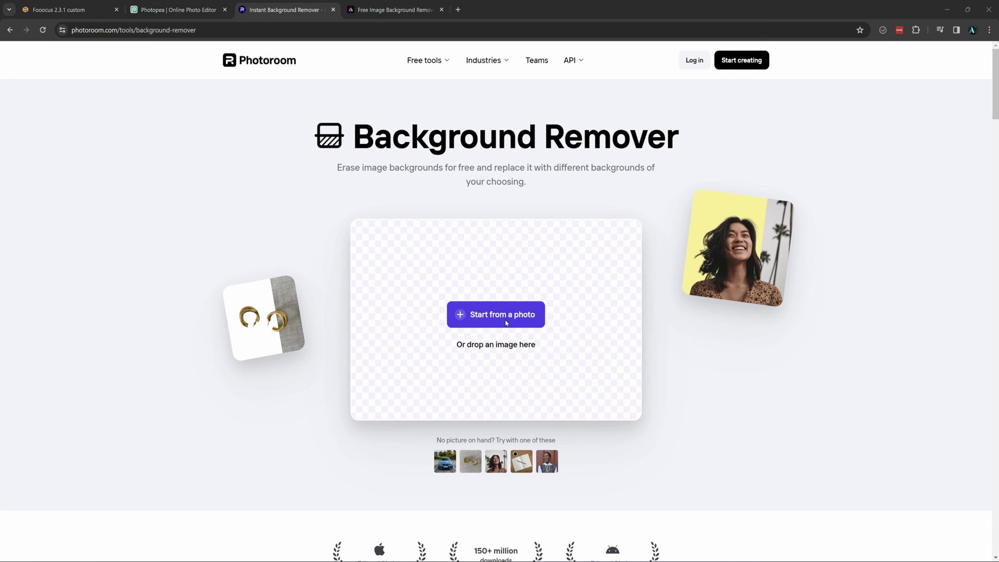
pyautogui.click(681, 464)
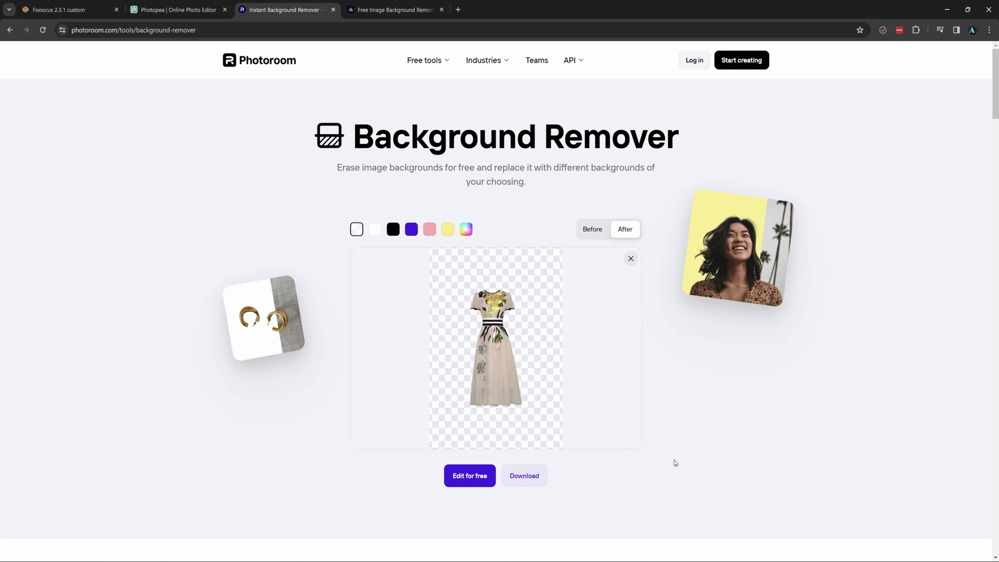
# Download the standard-resolution cut-out PNG into the Products\2 folder.
pyautogui.click(525, 476)
pyautogui.click(536, 503)
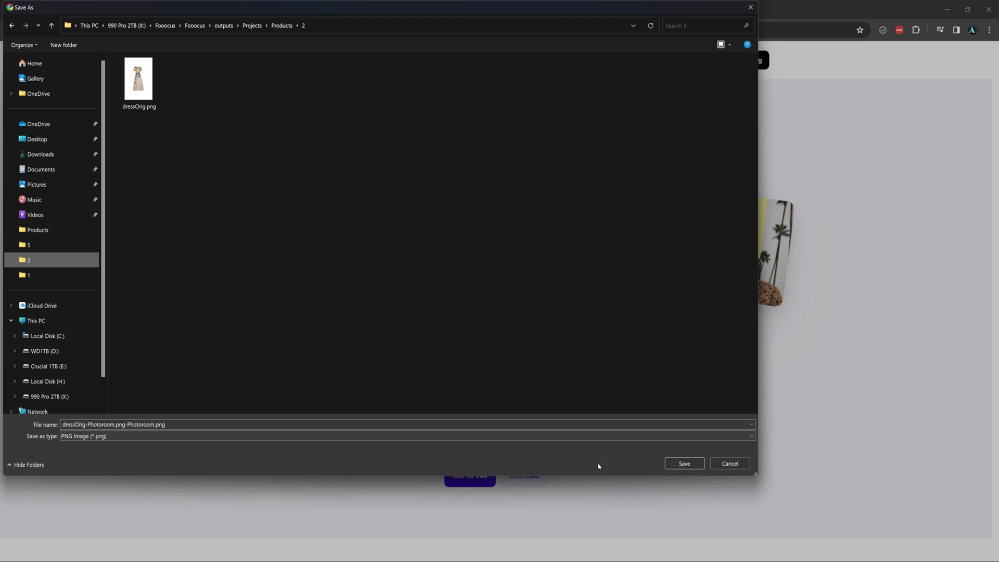
pyautogui.click(684, 464)
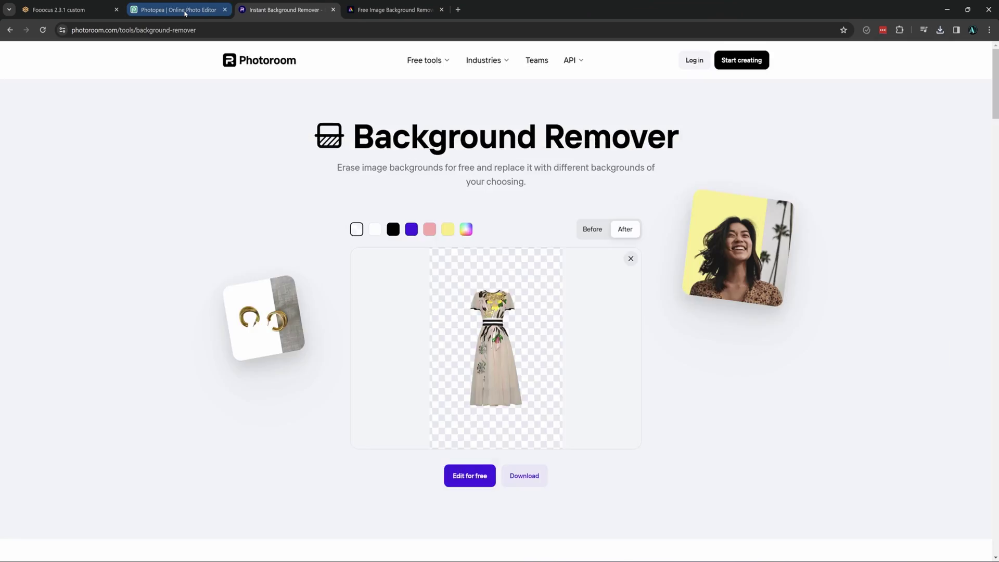
pyautogui.click(177, 10)
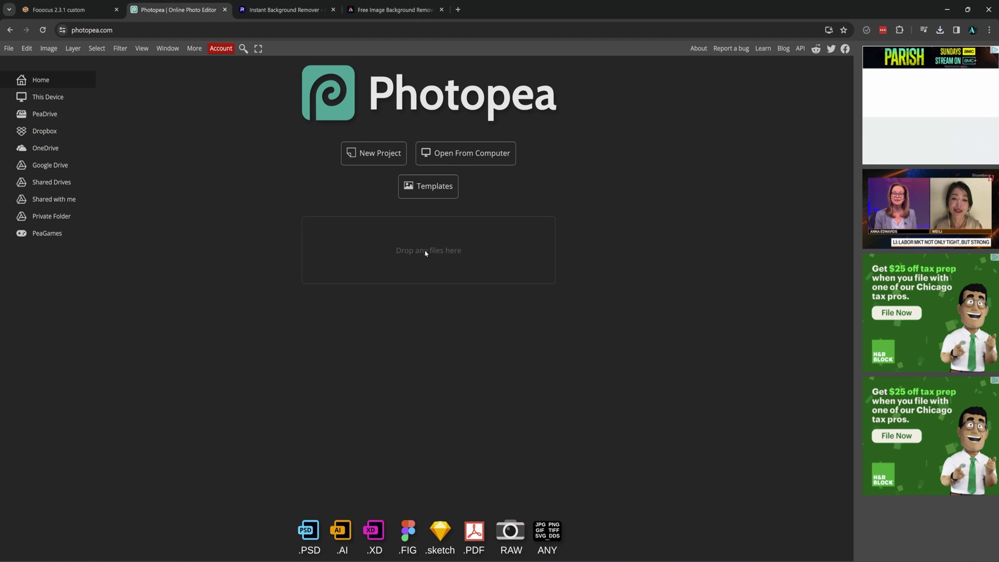
# Drag dressOrig-Photoroom.png-Photoroom.png from File Explorer into Photopea to open it.
pyautogui.hotkey('alt', 'Tab')
pyautogui.moveTo(666, 156); pyautogui.dragTo(382, 262)
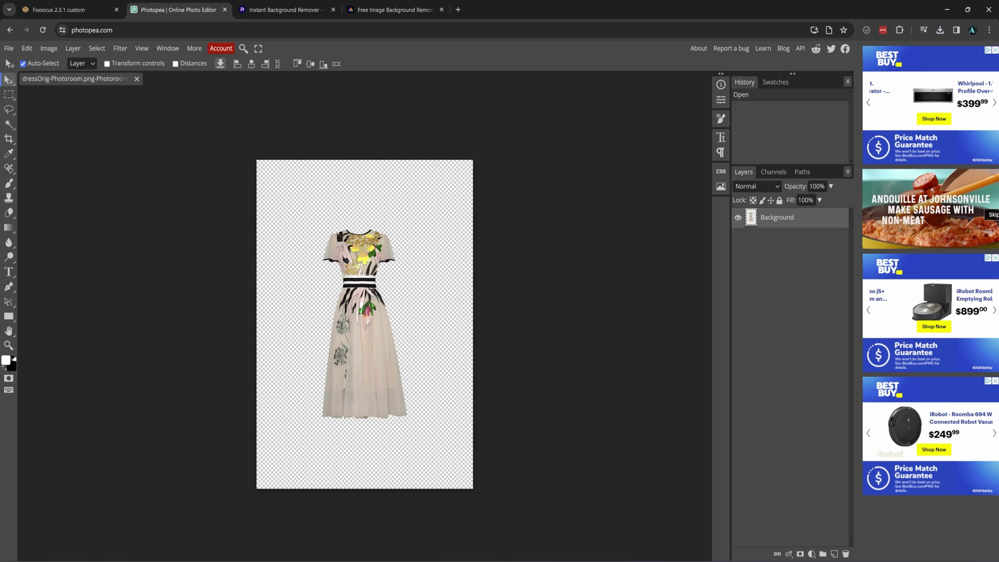
# Select the entire dress image with Rectangle Select and copy it.
pyautogui.press('m')
pyautogui.click(232, 147)
pyautogui.moveTo(256, 160); pyautogui.dragTo(498, 521)
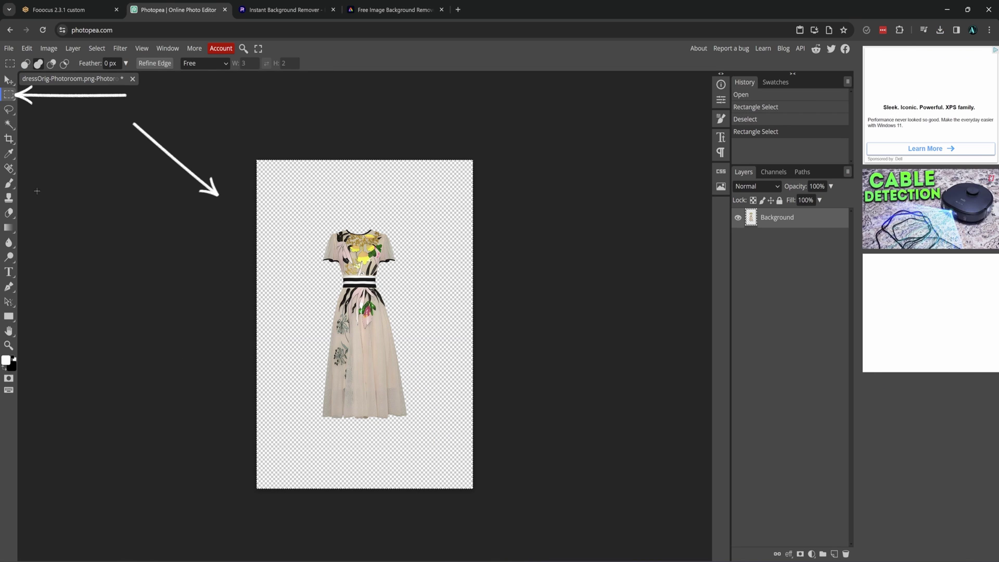
pyautogui.click(27, 48)
pyautogui.click(39, 141)
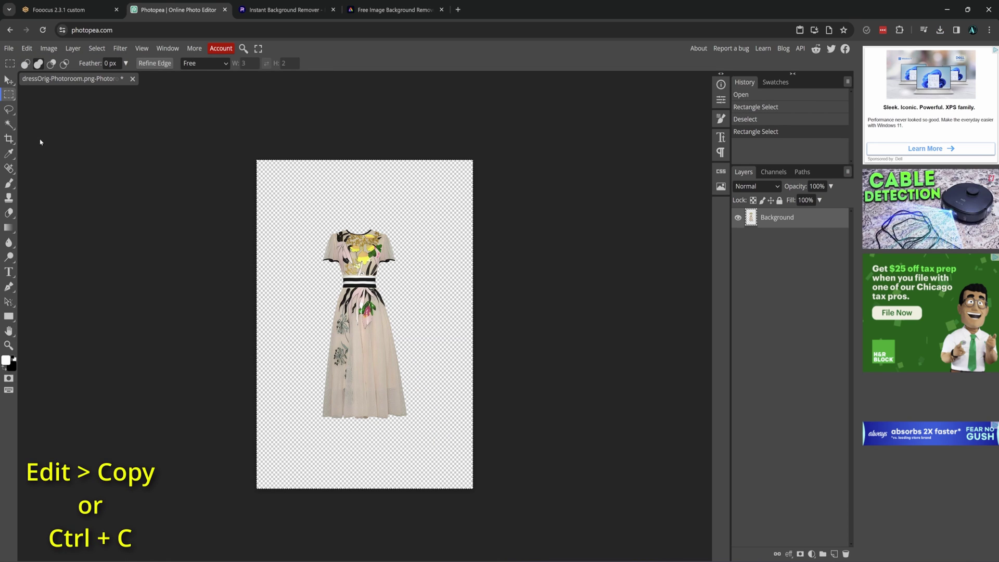
# Start a new project with width 832 and select the height value.
pyautogui.click(11, 49)
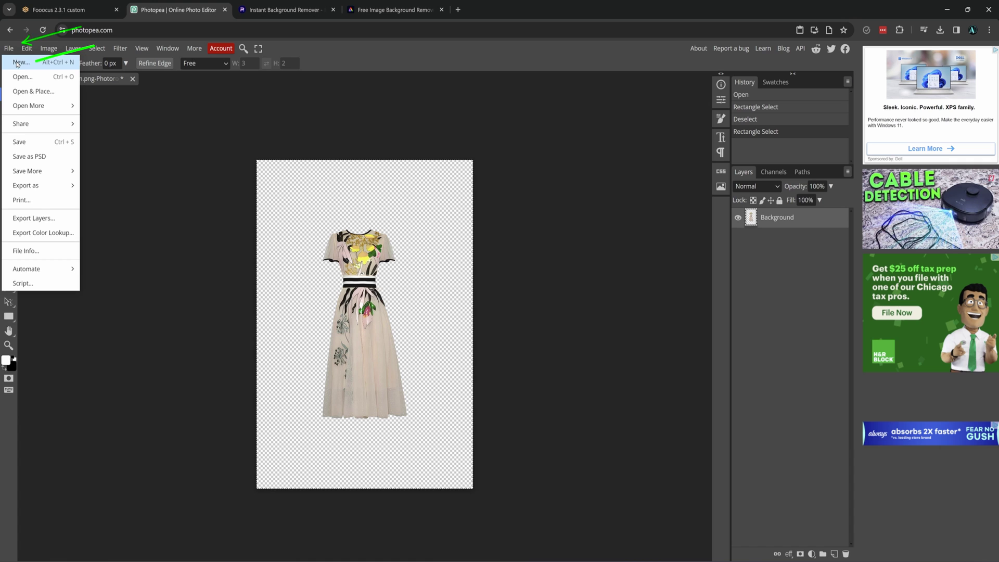
pyautogui.click(19, 62)
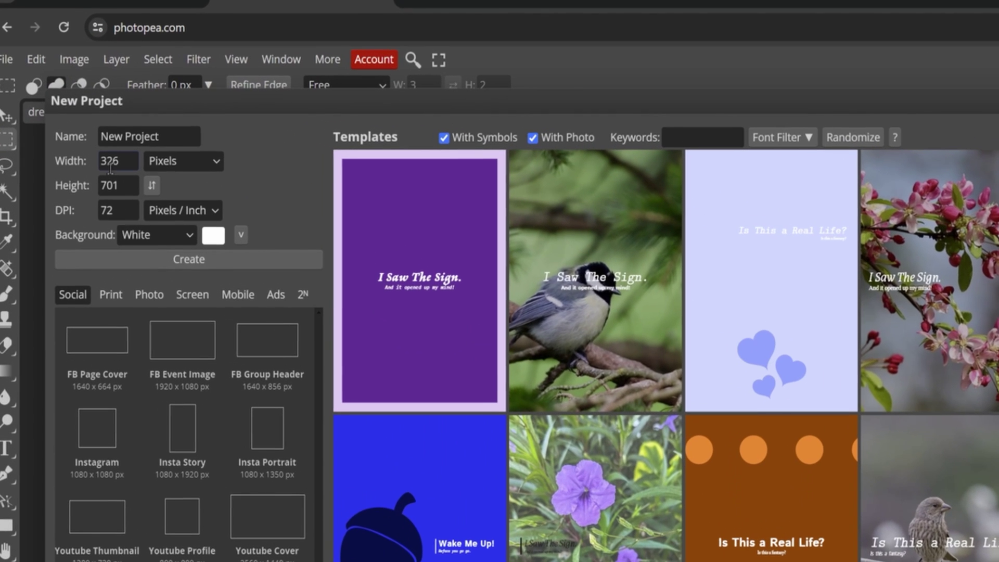
pyautogui.click(71, 109)
pyautogui.doubleClick(124, 163)
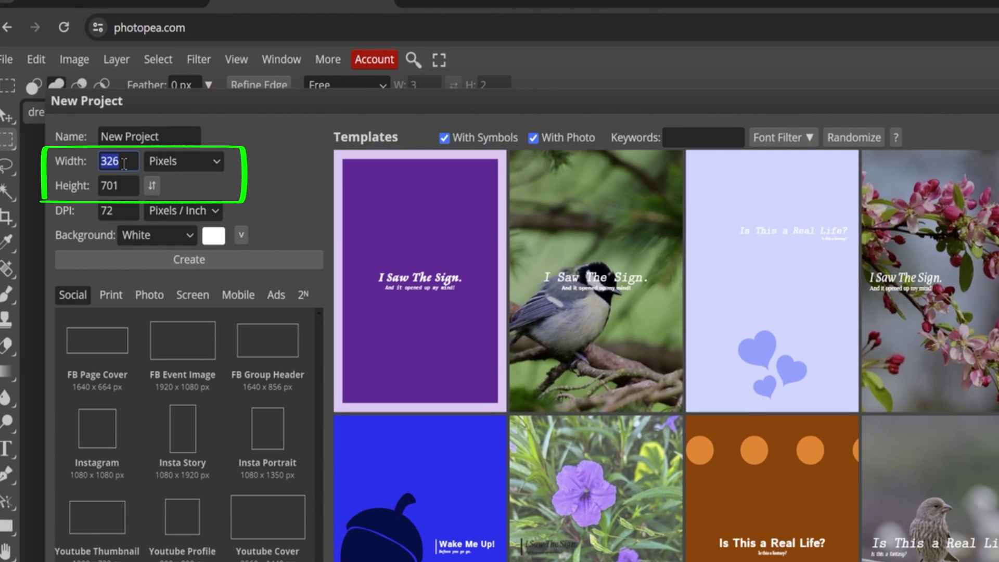
pyautogui.write('832')
pyautogui.click(120, 187)
pyautogui.doubleClick(121, 186)
# Create the 832 × 1216 project, paste the dress in, and scale it to about 115%.
pyautogui.write('12')
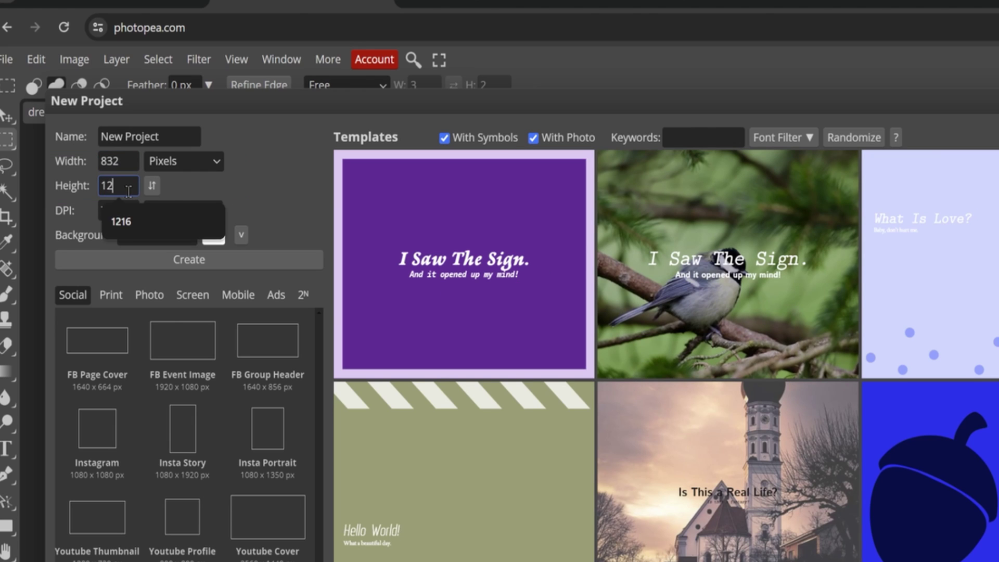
pyautogui.write('16')
pyautogui.click(150, 259)
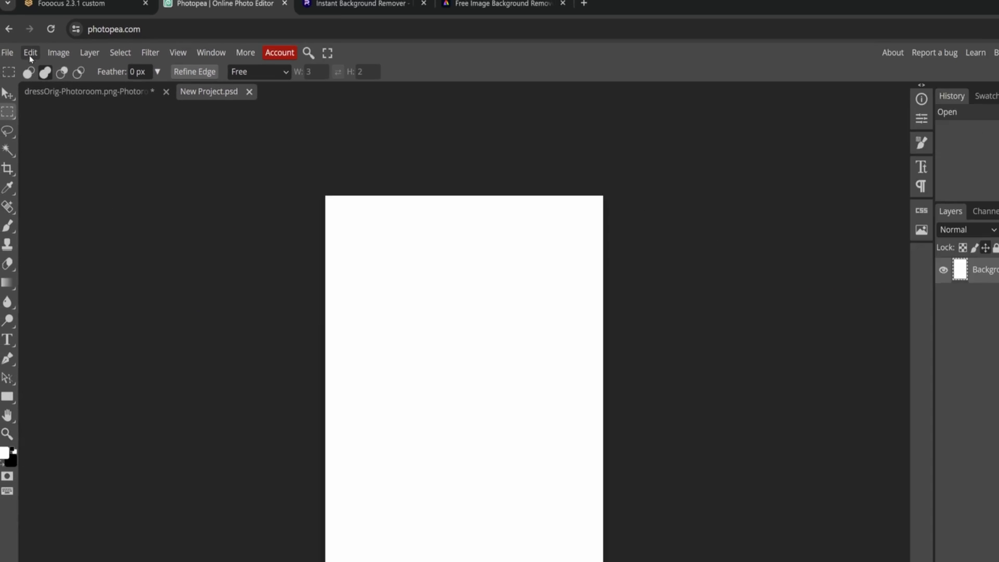
pyautogui.click(36, 59)
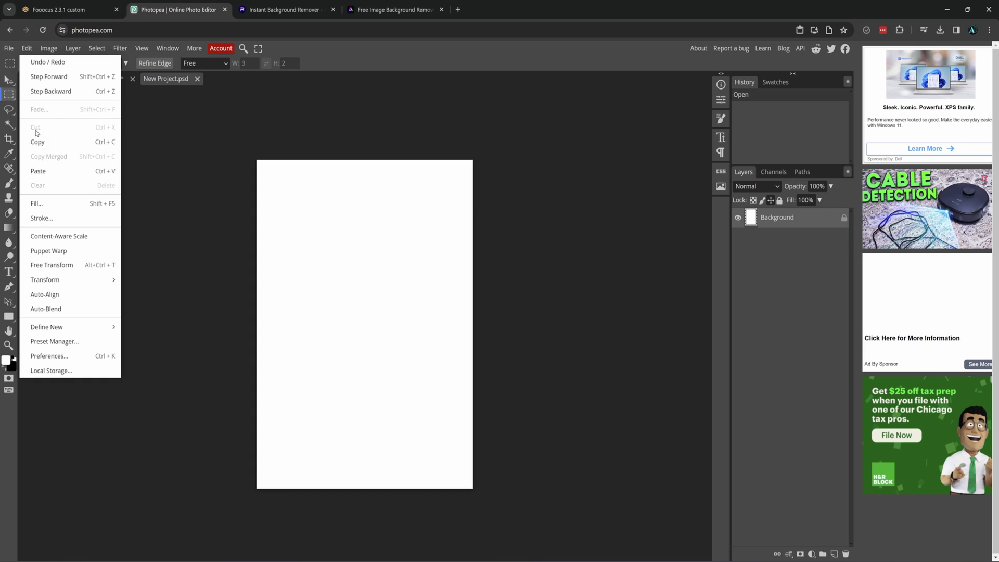
pyautogui.click(46, 174)
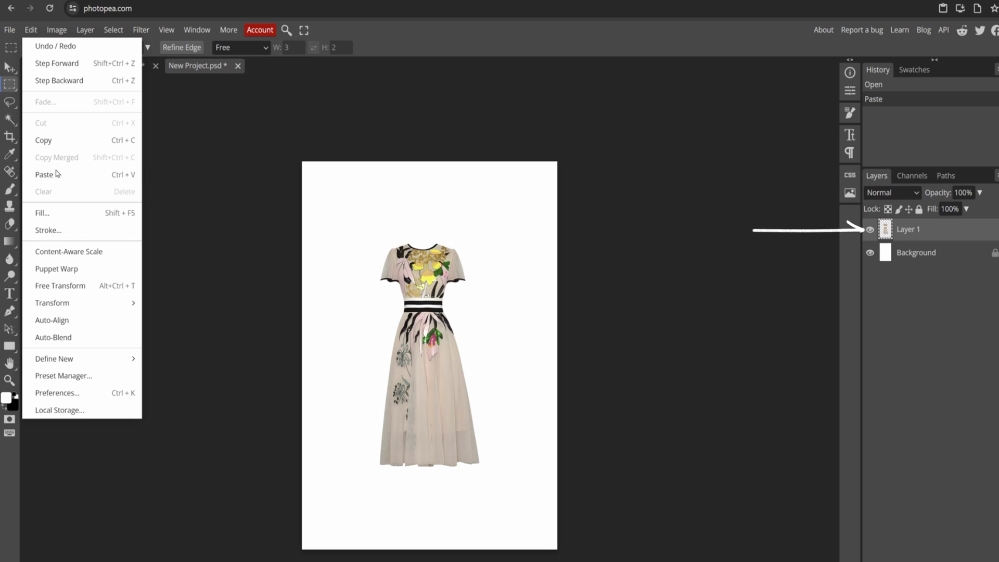
pyautogui.click(70, 287)
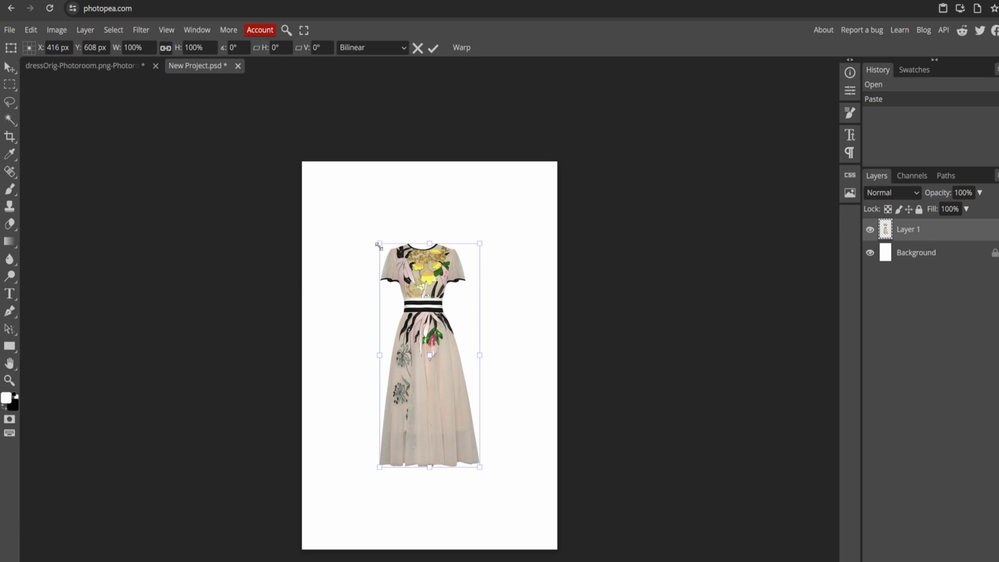
pyautogui.moveTo(378, 245); pyautogui.dragTo(364, 222)
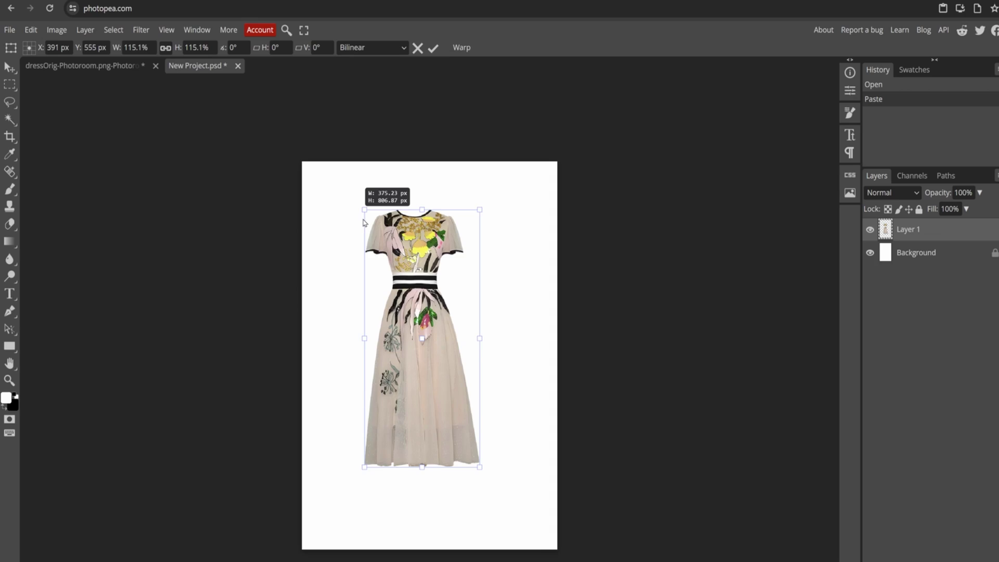
# Apply the resize and export the canvas as PNG named dress1.png.
pyautogui.press('Return')
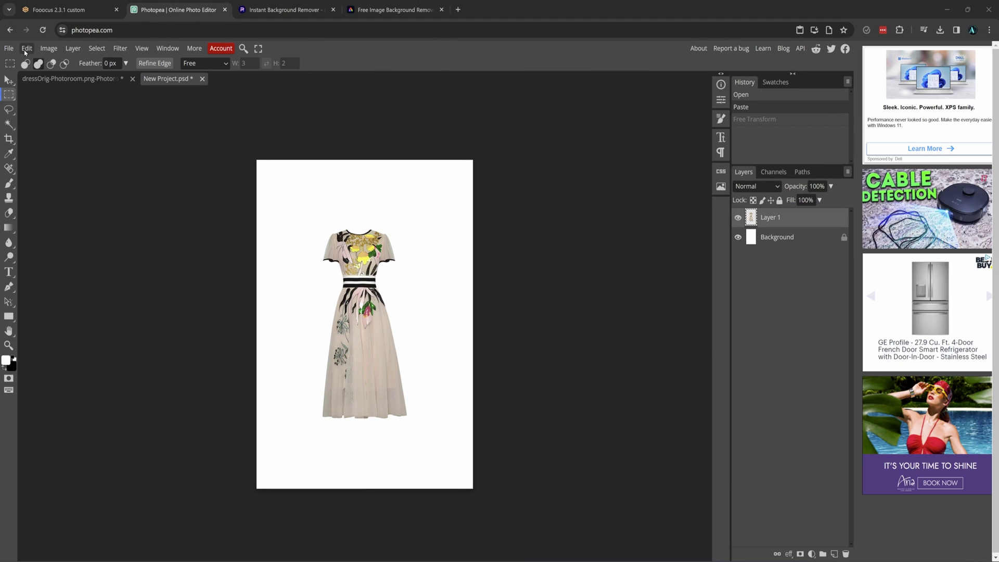
pyautogui.click(9, 48)
pyautogui.moveTo(37, 192)
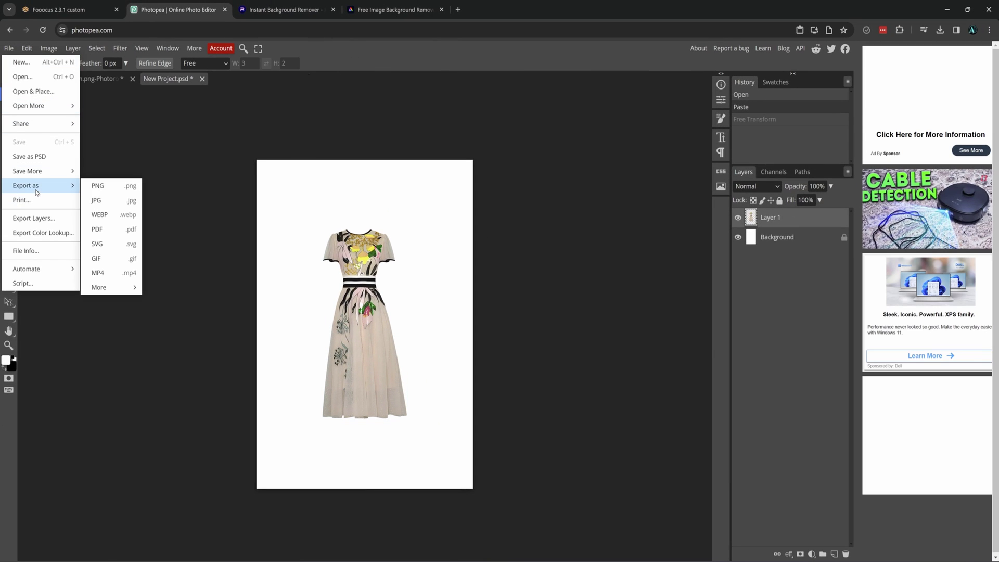
pyautogui.click(102, 186)
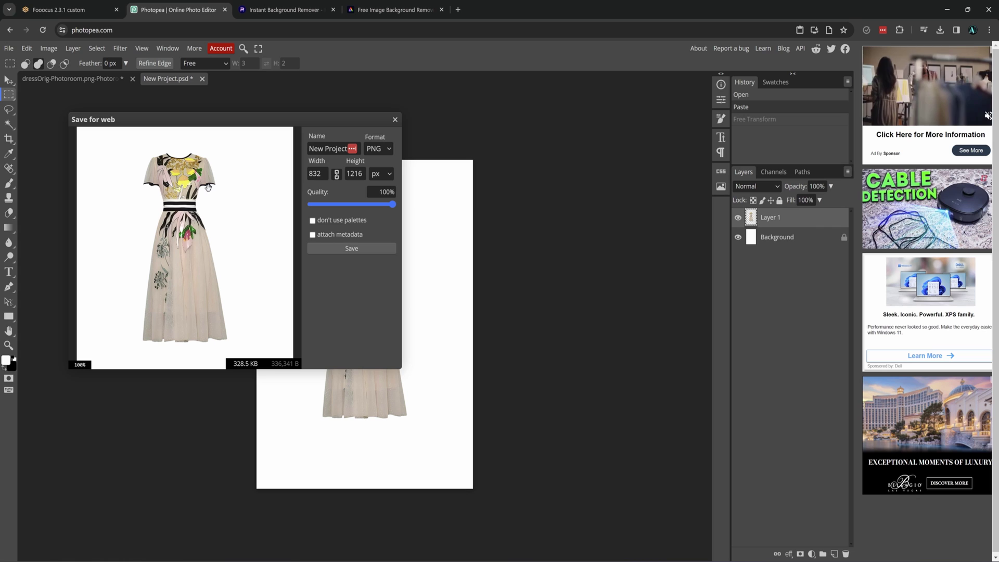
pyautogui.click(313, 148)
pyautogui.write('dress1')
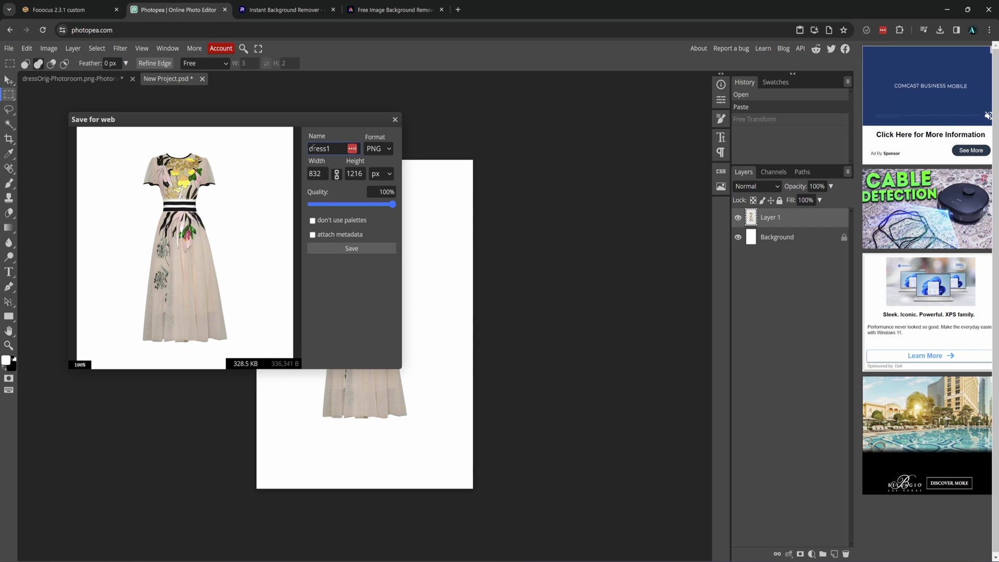
pyautogui.click(351, 248)
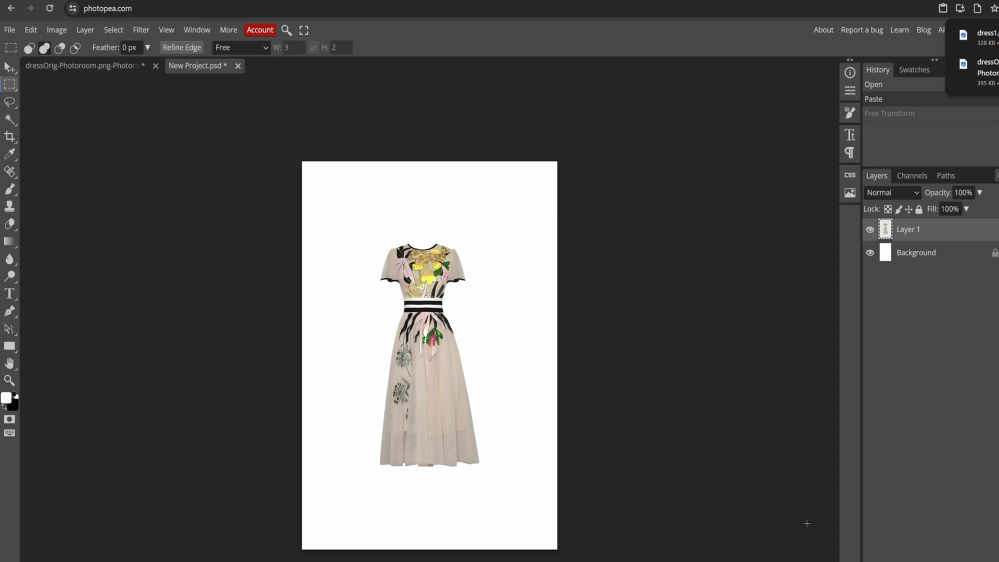
# Apply an Exposure adjustment of -20 to turn the dress solid black.
pyautogui.click(57, 30)
pyautogui.moveTo(104, 67)
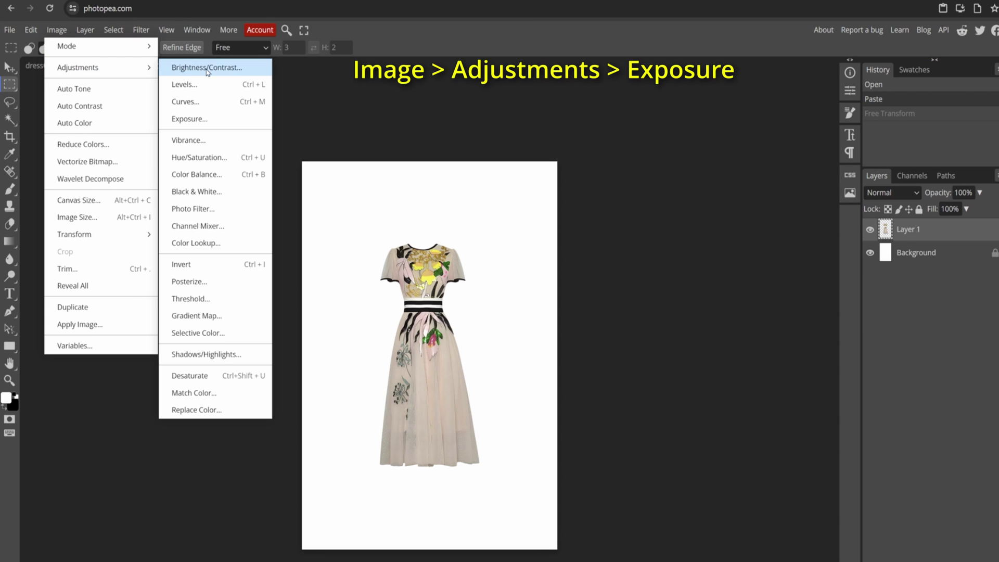
pyautogui.click(206, 117)
pyautogui.moveTo(170, 156); pyautogui.dragTo(92, 157)
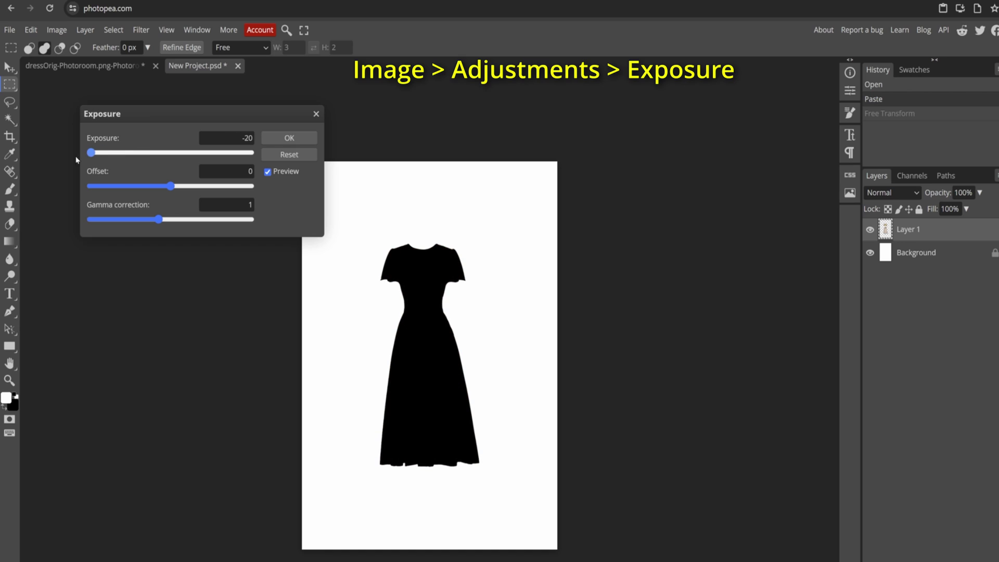
pyautogui.click(289, 138)
# Export the image as a PNG named dress1-mask.
pyautogui.click(9, 30)
pyautogui.moveTo(57, 197)
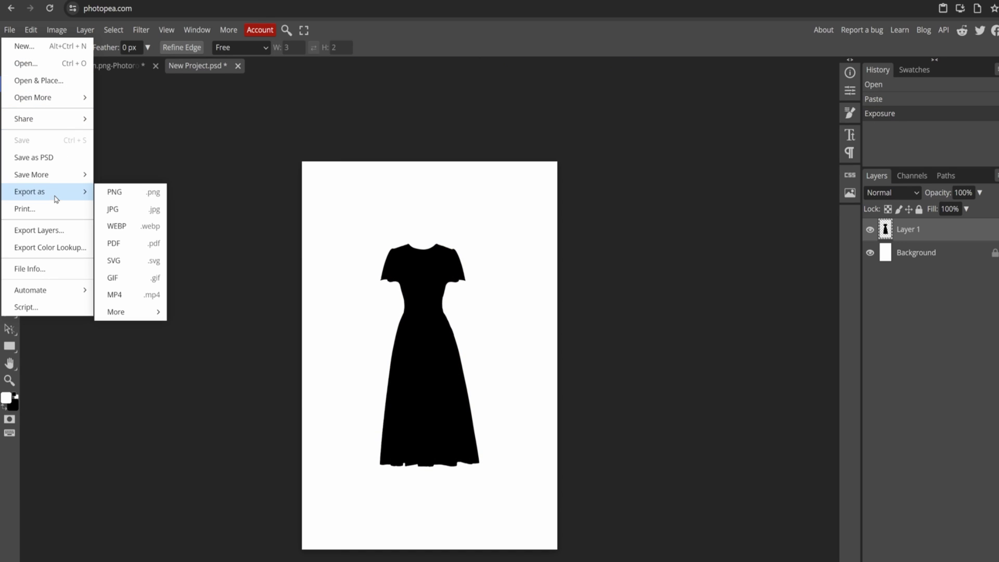
pyautogui.click(116, 193)
pyautogui.tripleClick(384, 149)
pyautogui.write('dress1-mask')
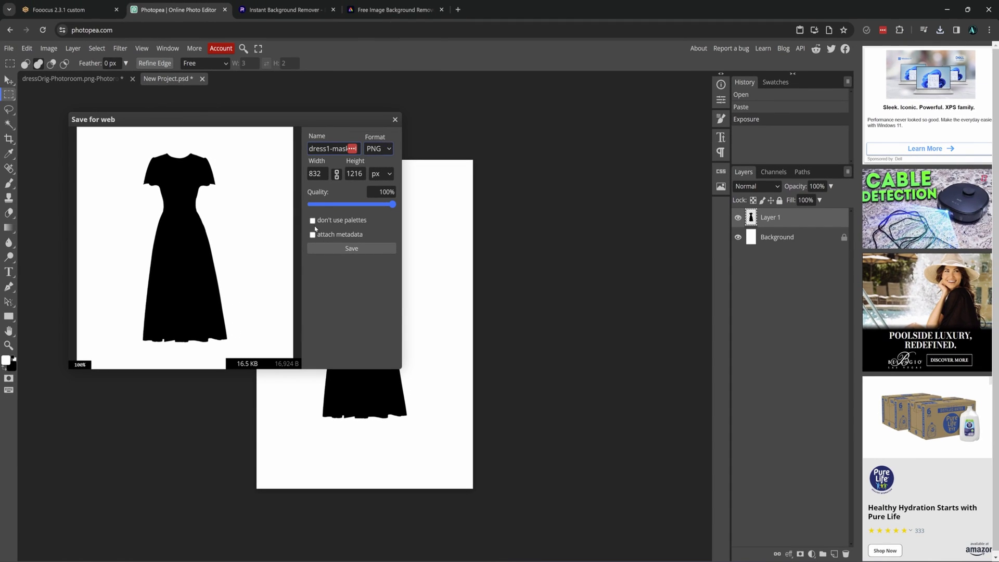
pyautogui.click(352, 248)
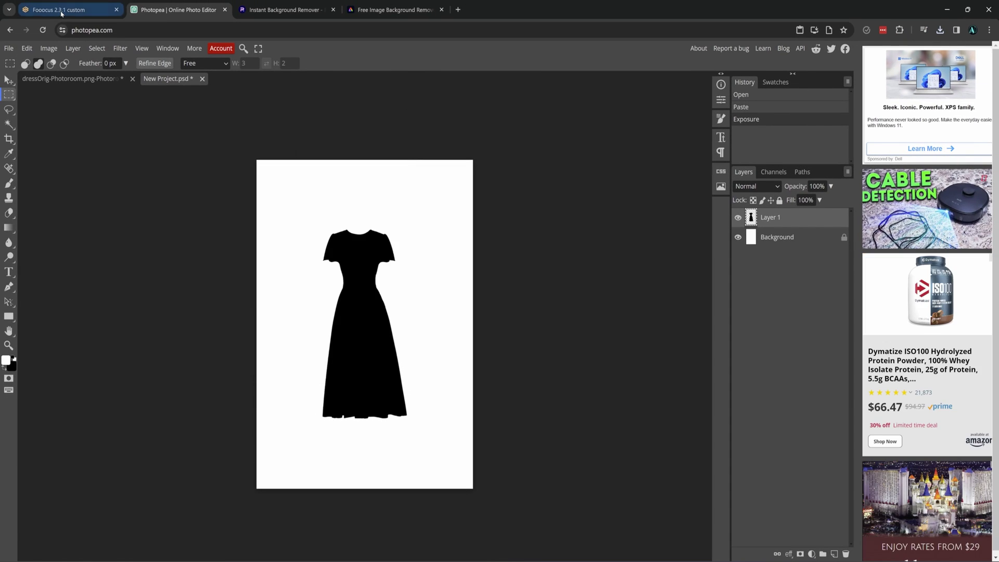
# Back in Fooocus, tick Enable Mask Upload in the Advanced Inpaint settings.
pyautogui.click(60, 10)
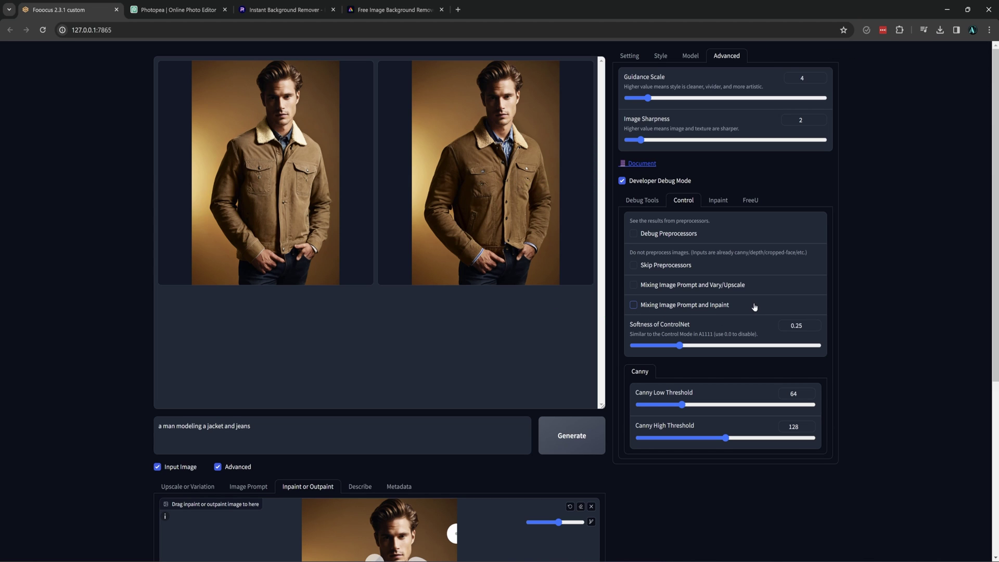
pyautogui.click(719, 203)
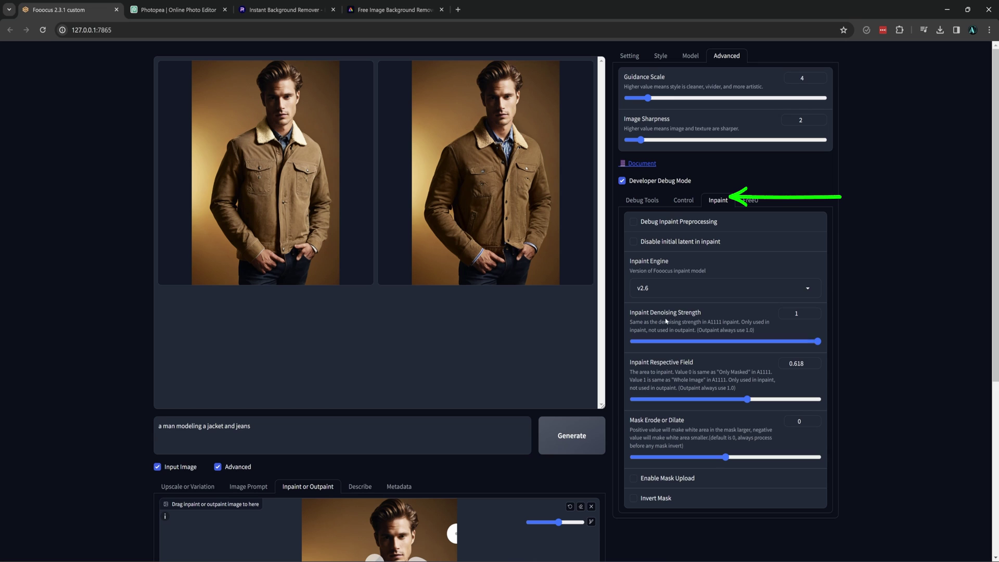
pyautogui.click(634, 478)
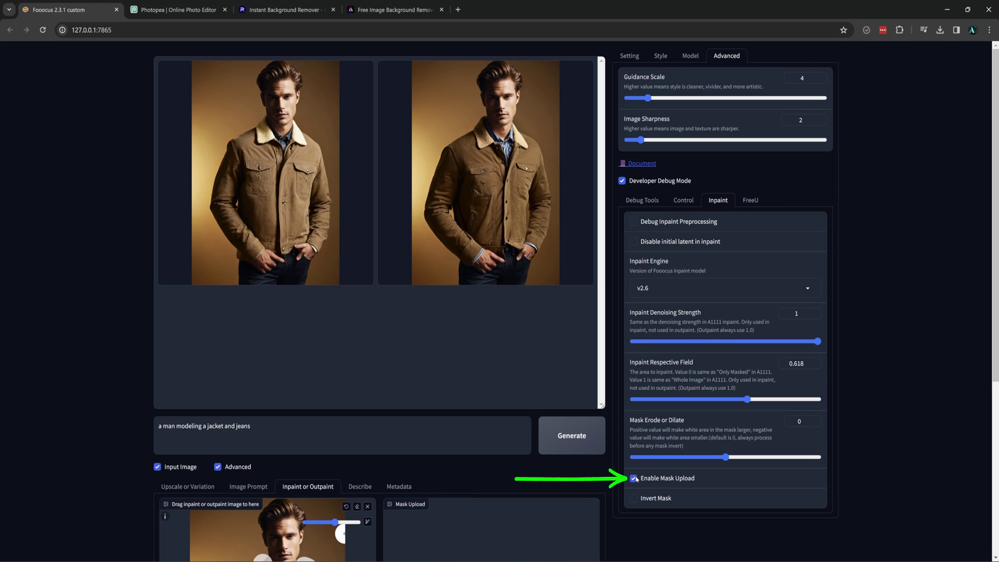
# Replace the jacket inpaint image with dress1.png and load dress1-mask.png as the mask.
pyautogui.scroll(-5, 671, 470)
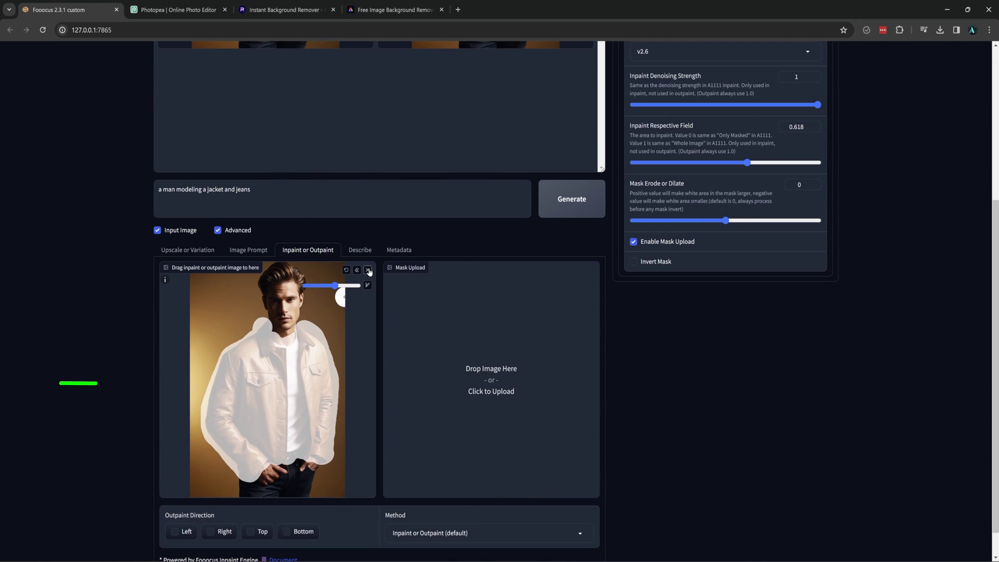
pyautogui.click(368, 270)
pyautogui.click(296, 347)
pyautogui.click(156, 89)
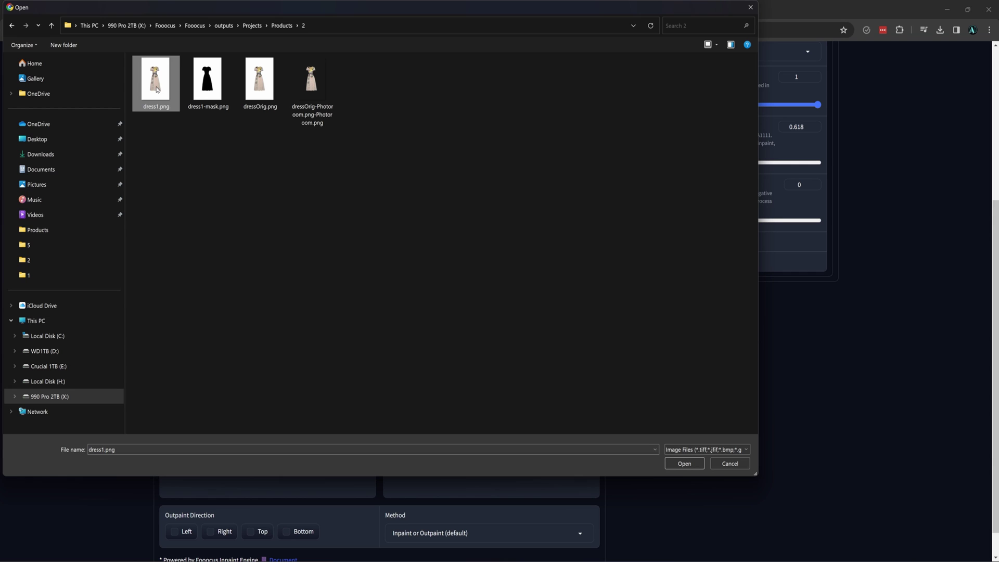
pyautogui.press('Return')
pyautogui.click(529, 364)
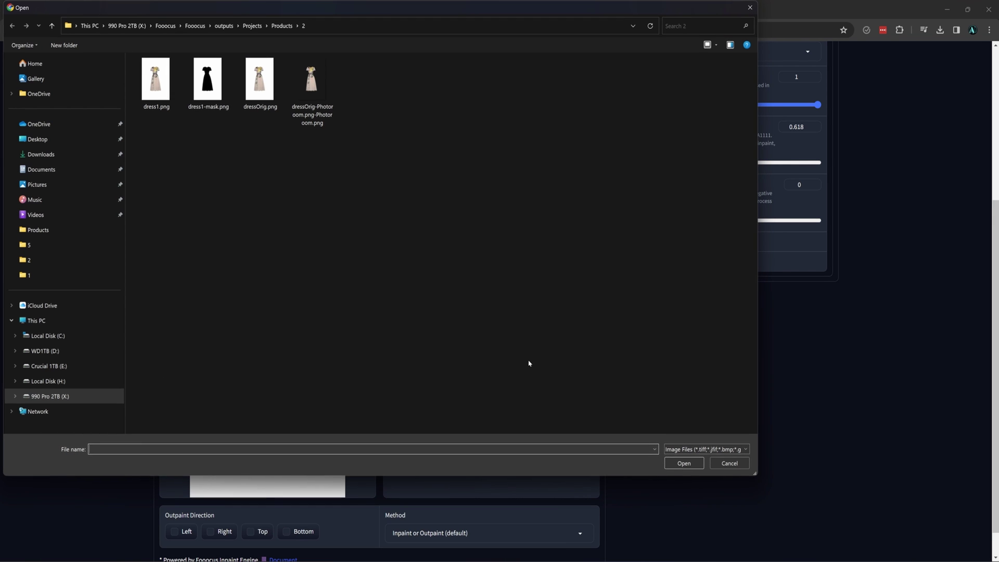
pyautogui.click(208, 83)
pyautogui.click(684, 463)
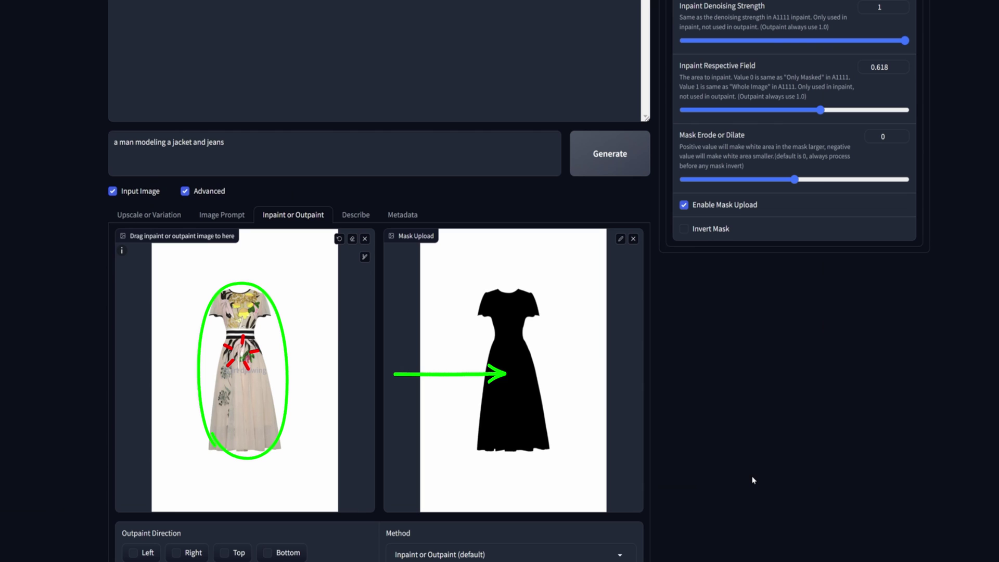
# Start a new prompt about a woman's dress at the beach, walking through the water.
pyautogui.hotkey('ctrl', 'a')
pyautogui.write('A w')
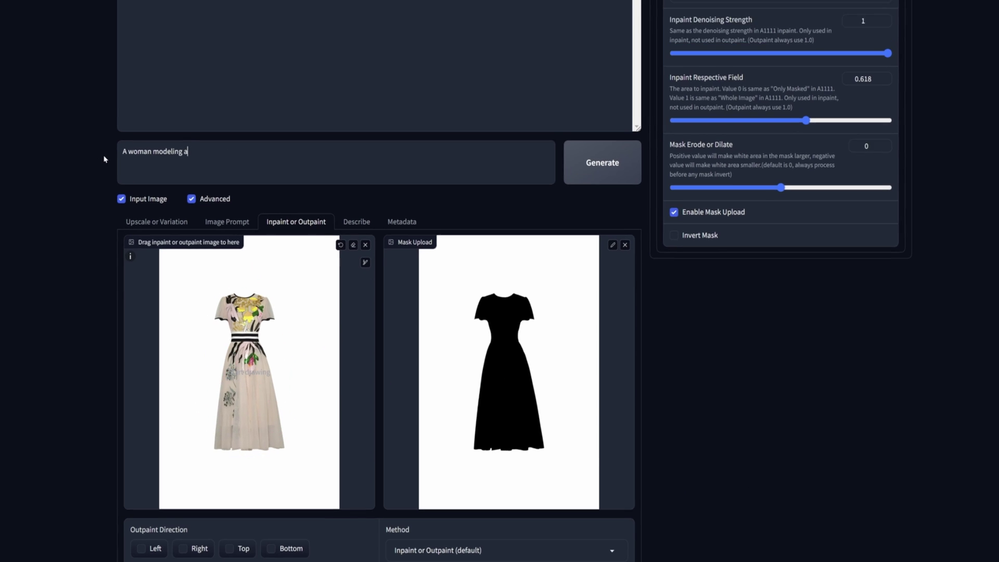
pyautogui.write('dress at ')
pyautogui.write('the beach, walking through the water')
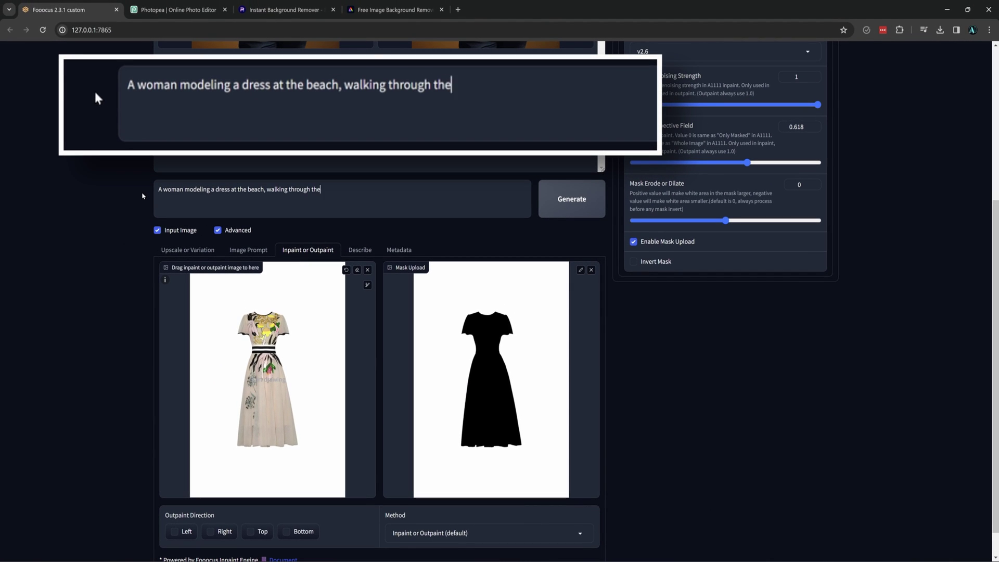
# Generate the woman-in-the-dress beach image with the revised prompt and view the result full size.
pyautogui.click(576, 208)
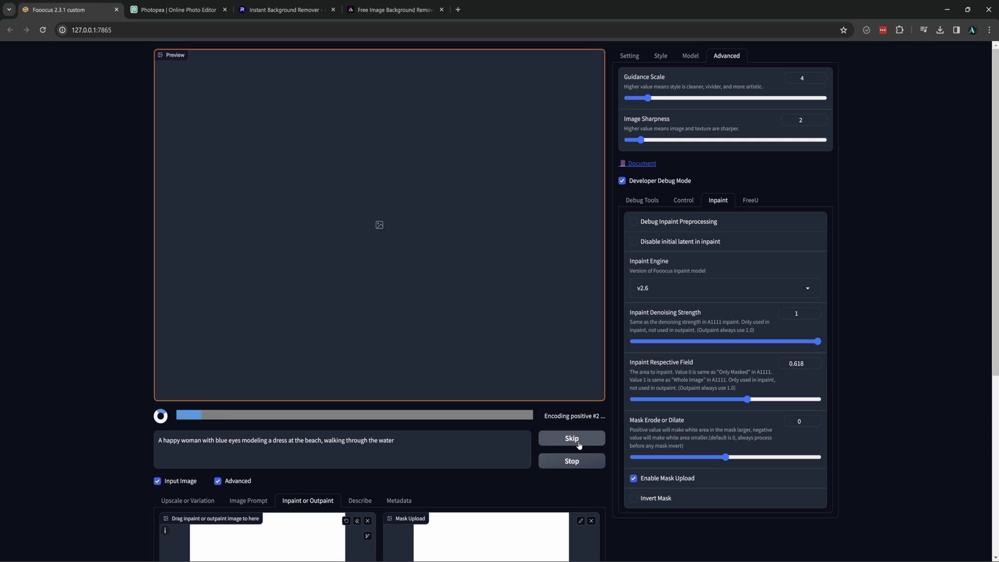
pyautogui.click(578, 451)
pyautogui.click(579, 458)
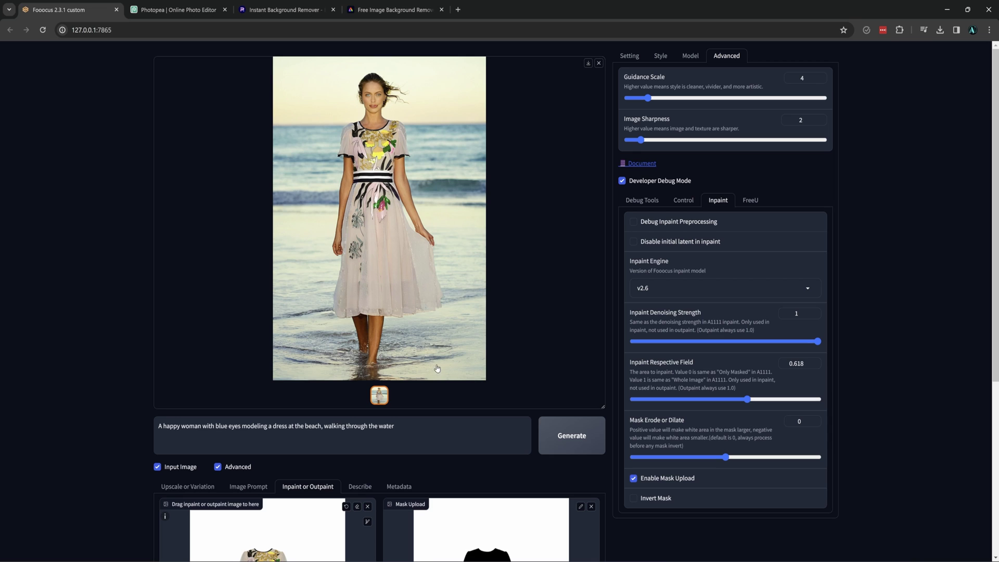
pyautogui.click(460, 299)
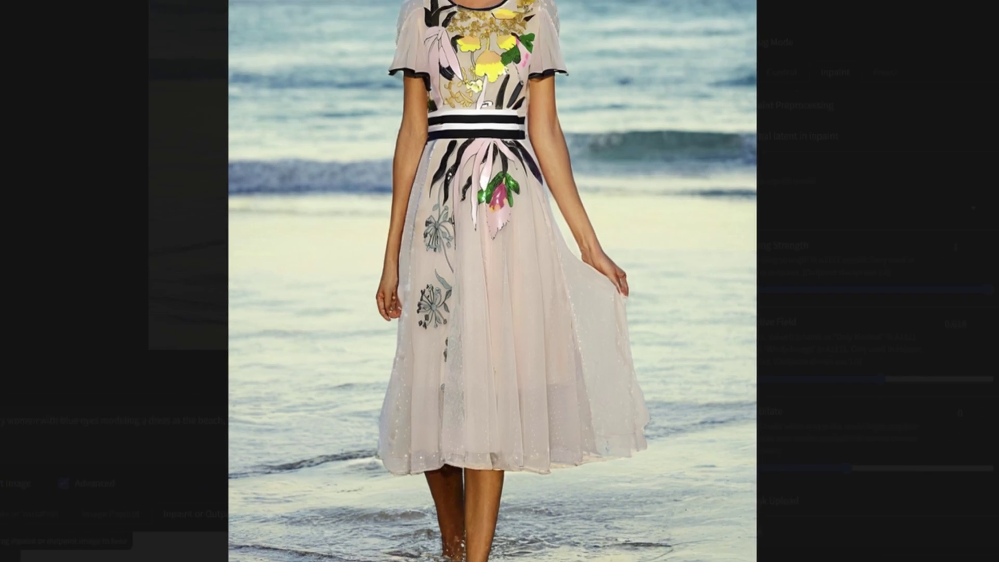
pyautogui.click(954, 108)
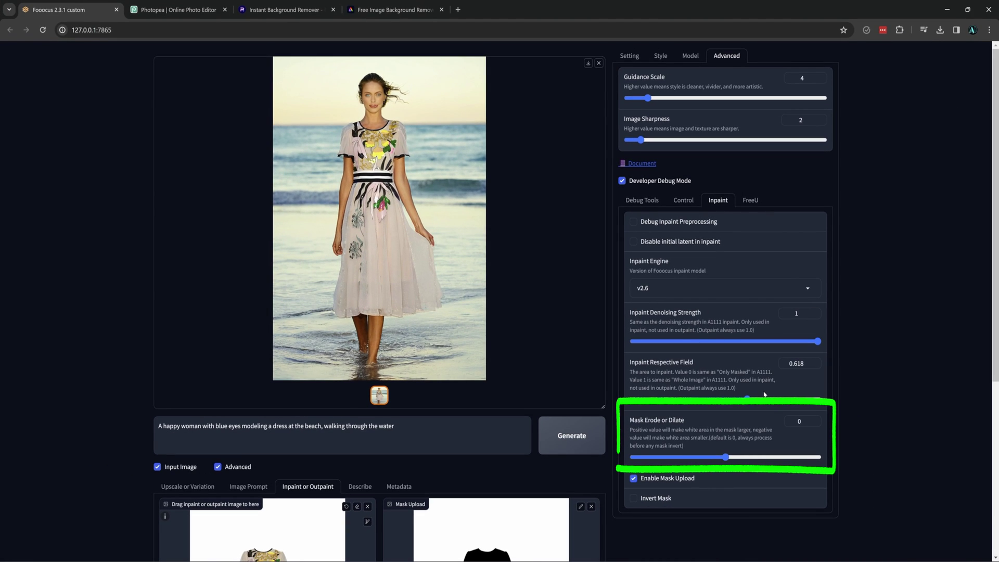
# Set Mask Erode or Dilate to 1 and regenerate with the feet-in-the-water prompt.
pyautogui.scroll(-5, 722, 471)
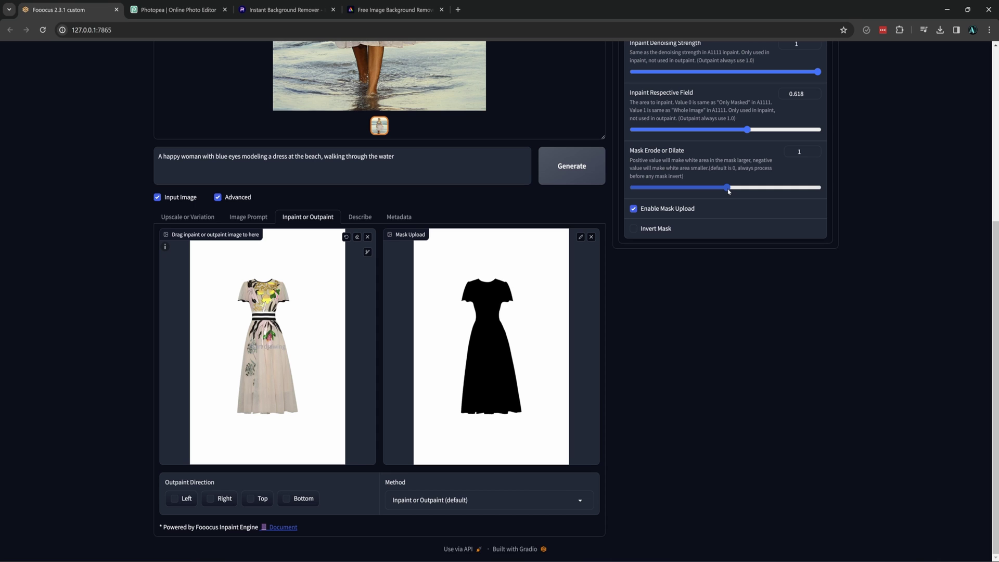
pyautogui.scroll(5, 572, 260)
pyautogui.click(572, 439)
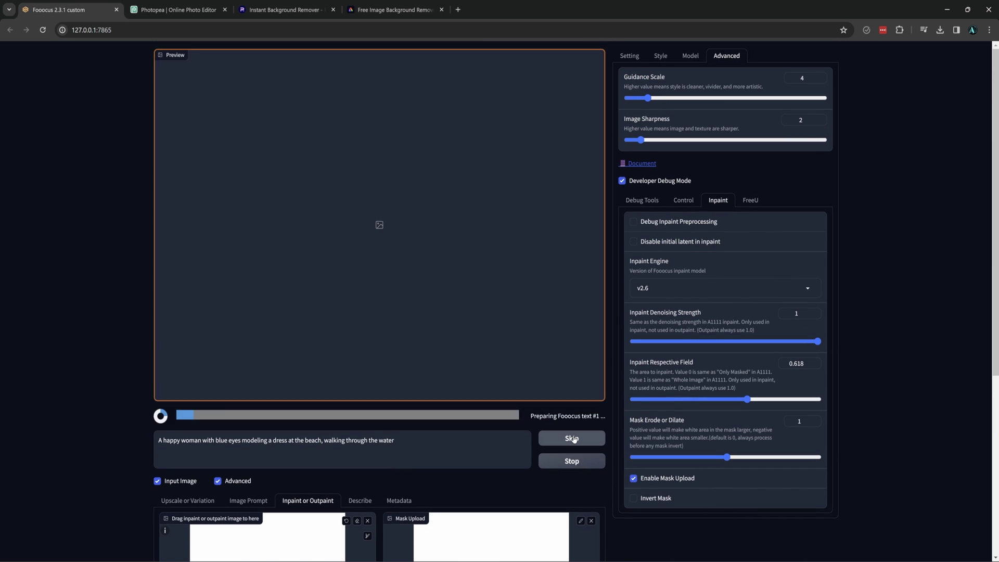
pyautogui.click(629, 55)
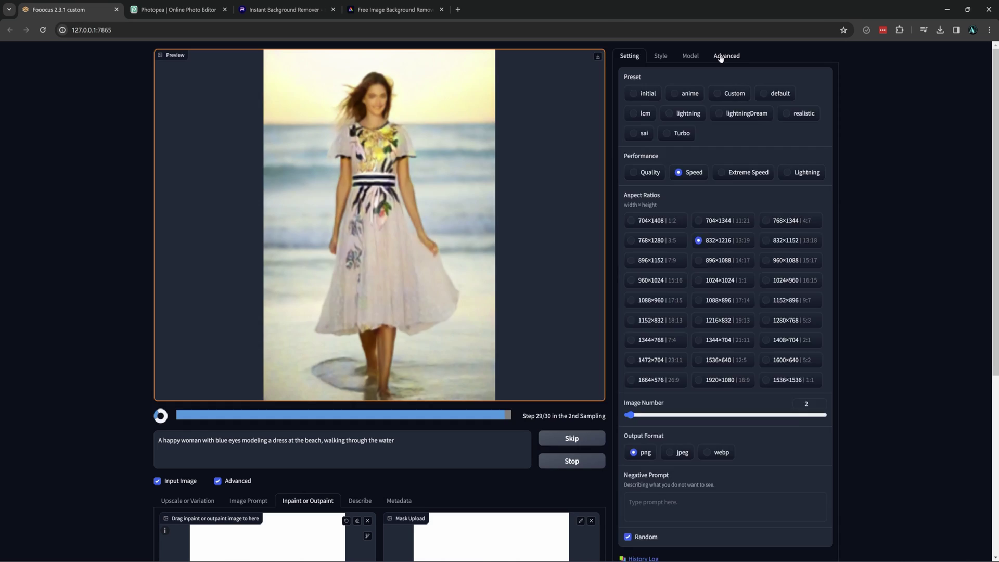
pyautogui.click(720, 58)
# Skip through the intermediate samples until the final beach images finish.
pyautogui.click(572, 438)
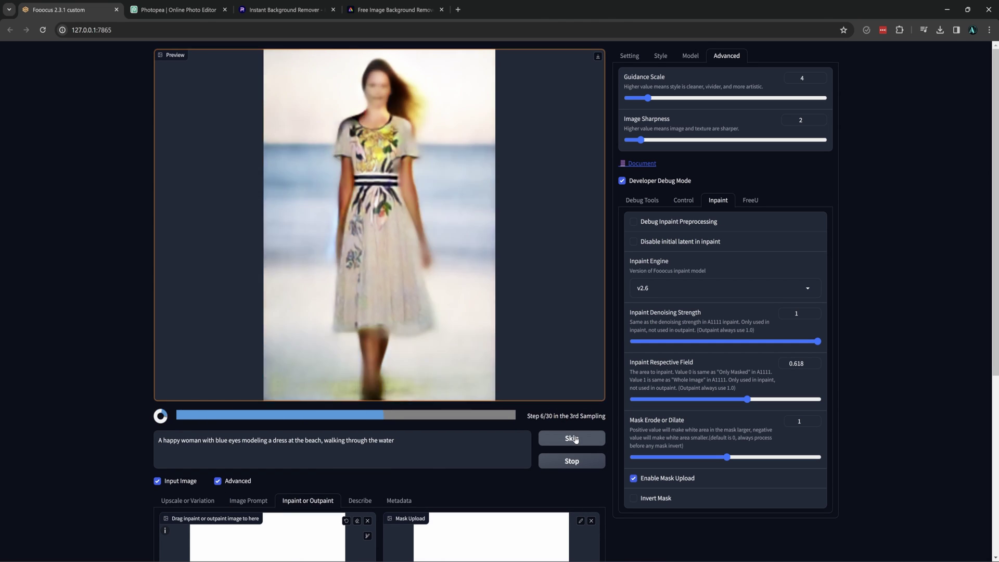
pyautogui.click(572, 439)
pyautogui.click(574, 439)
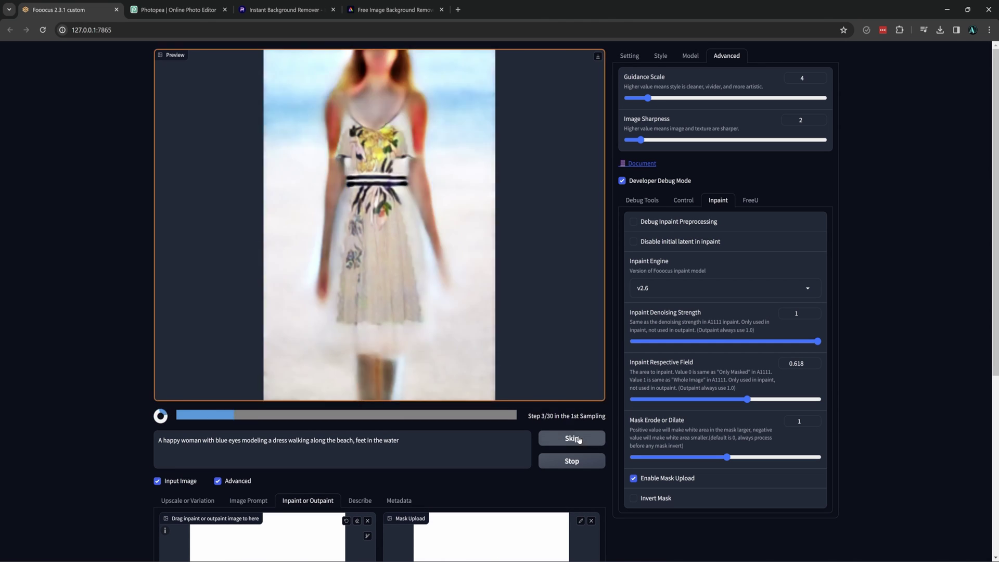
pyautogui.click(578, 439)
pyautogui.click(575, 443)
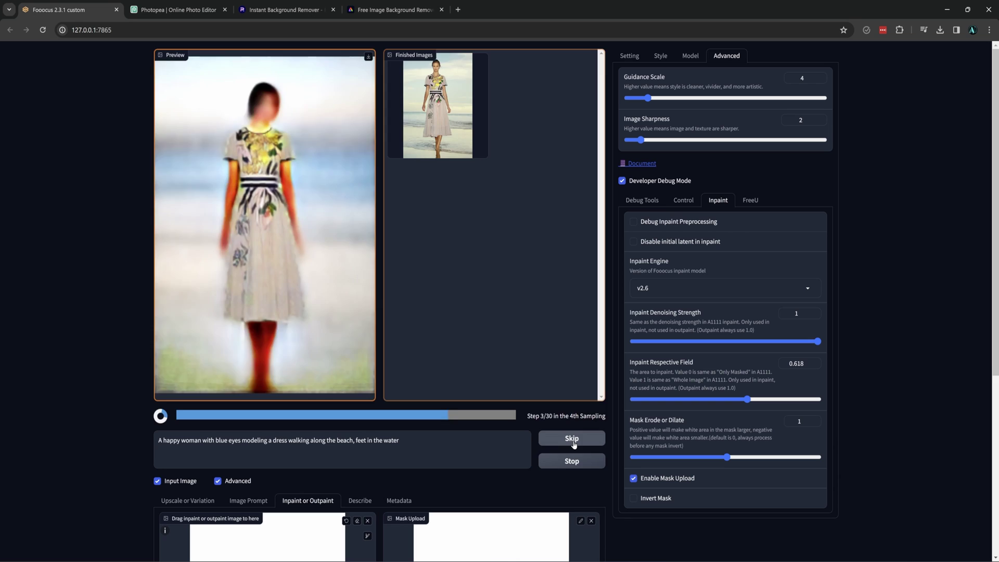
pyautogui.click(573, 443)
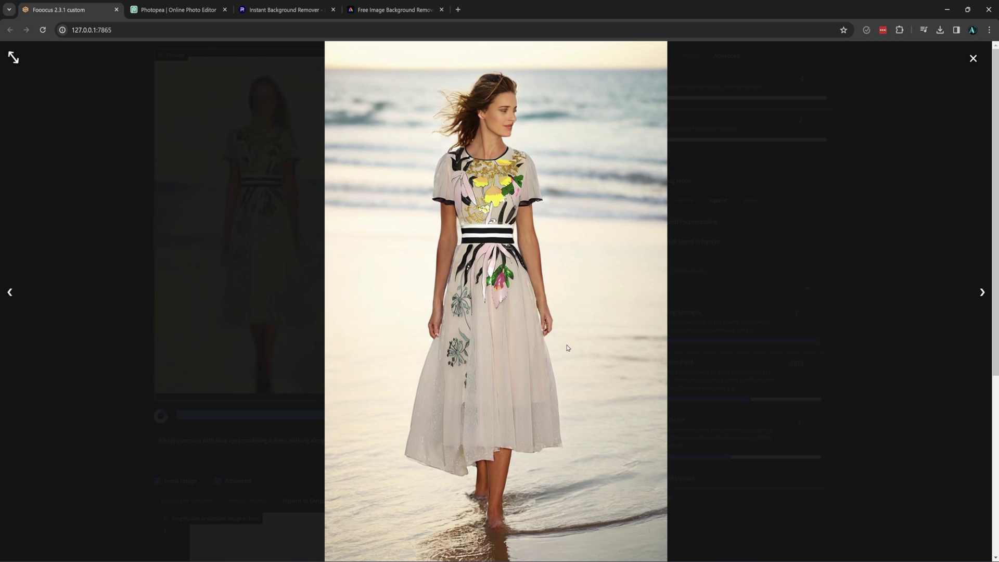
# Load the first beach result for inpainting, clear the uploaded mask and disable Enable Mask Upload.
pyautogui.click(568, 348)
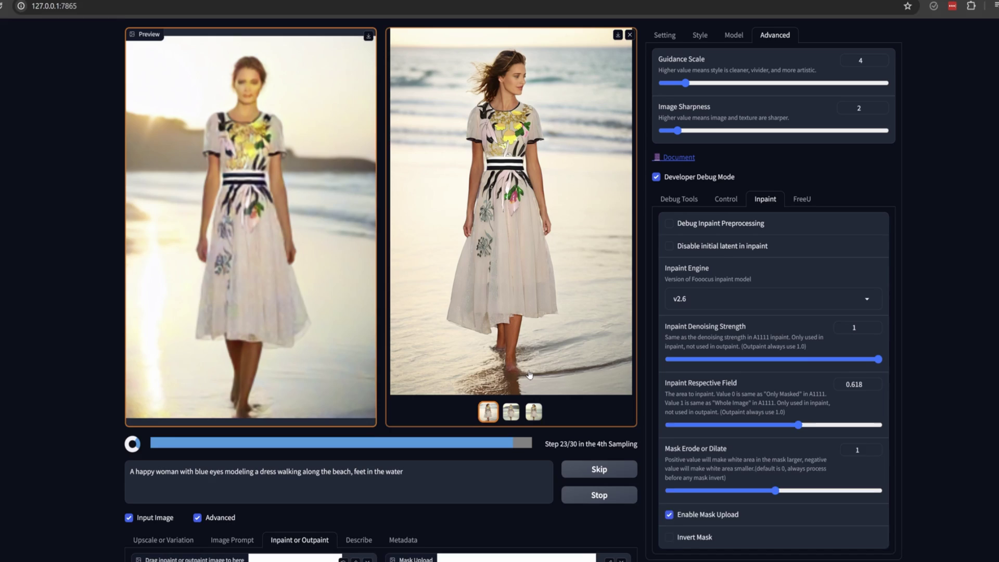
pyautogui.click(351, 277)
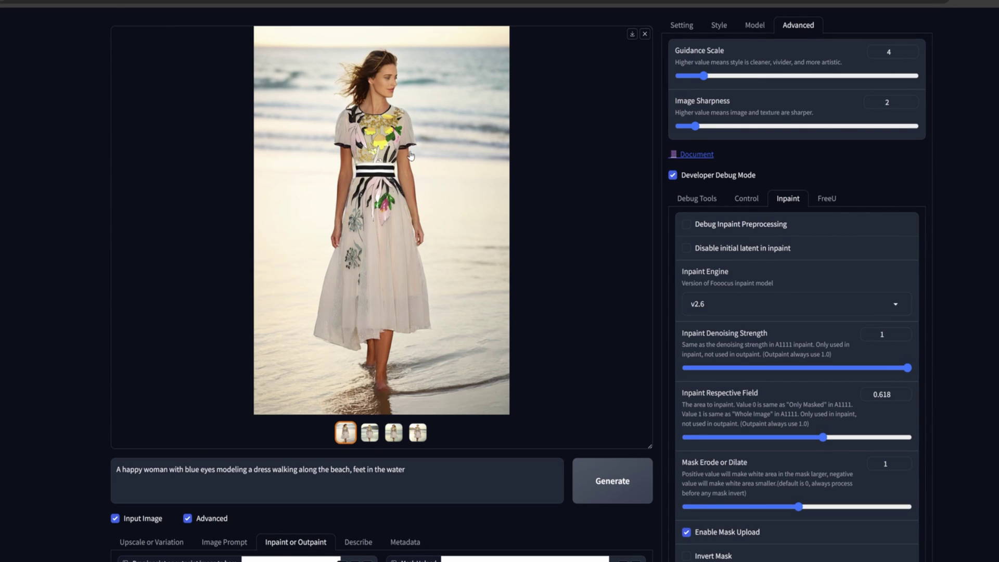
pyautogui.scroll(-1, 411, 155)
pyautogui.scroll(-4, 343, 503)
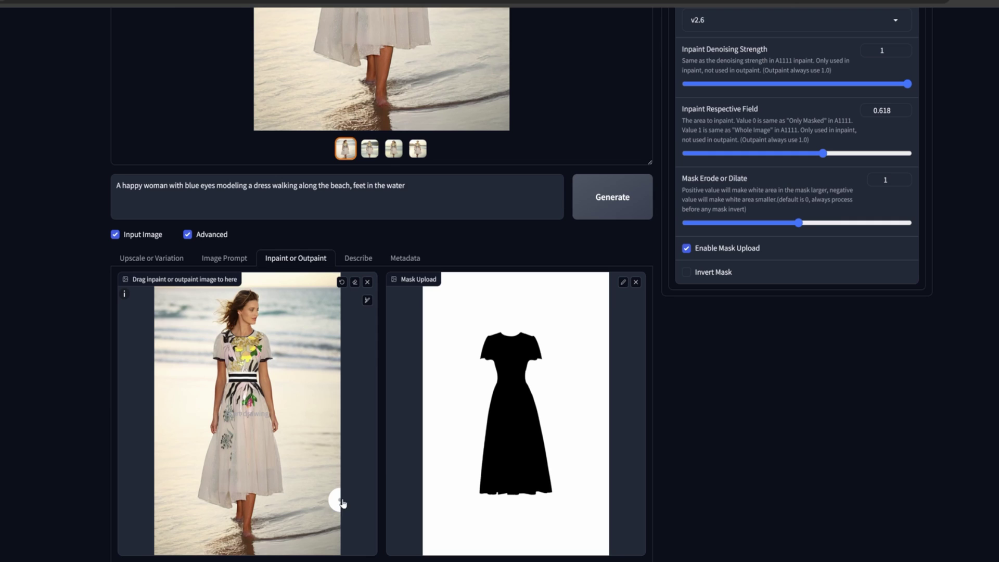
pyautogui.click(636, 283)
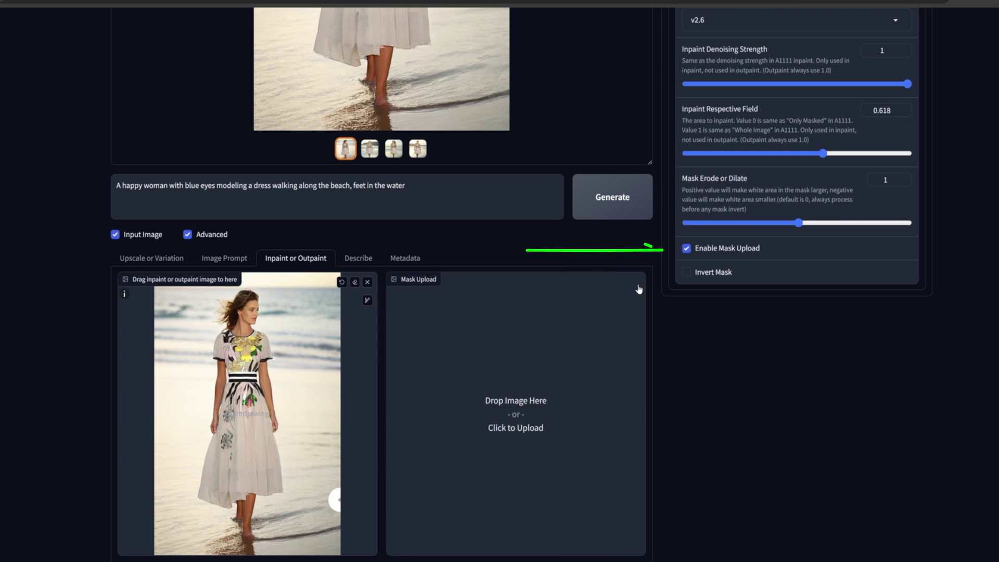
pyautogui.click(686, 249)
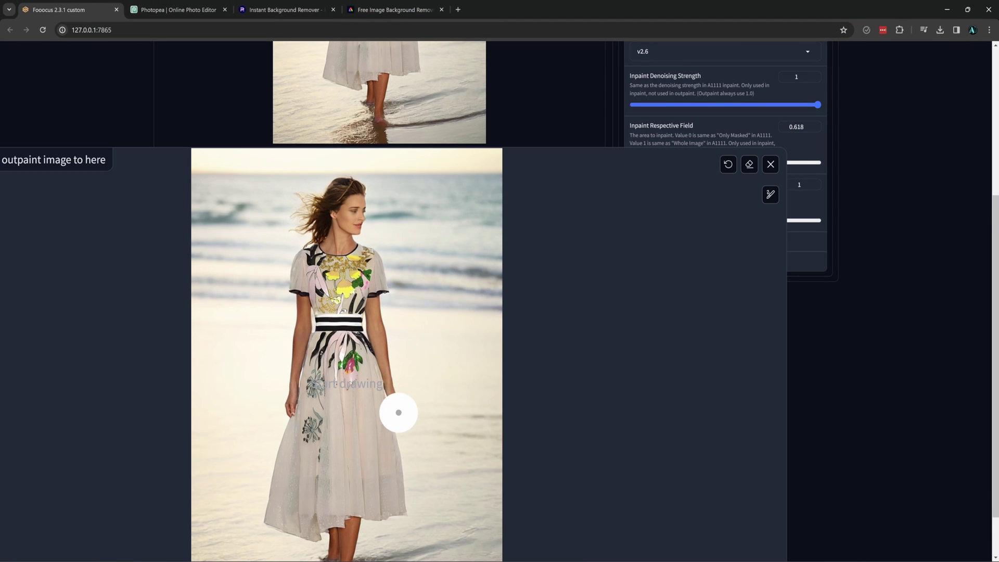
pyautogui.scroll(-1, 397, 411)
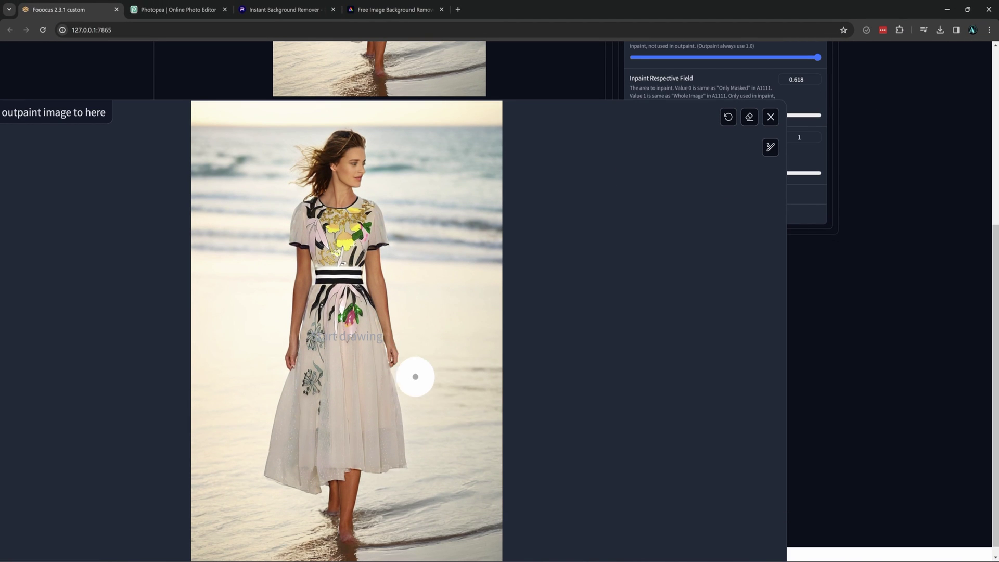
# Paint inpaint masks over the woman's left and right hands.
pyautogui.scroll(3, 415, 375)
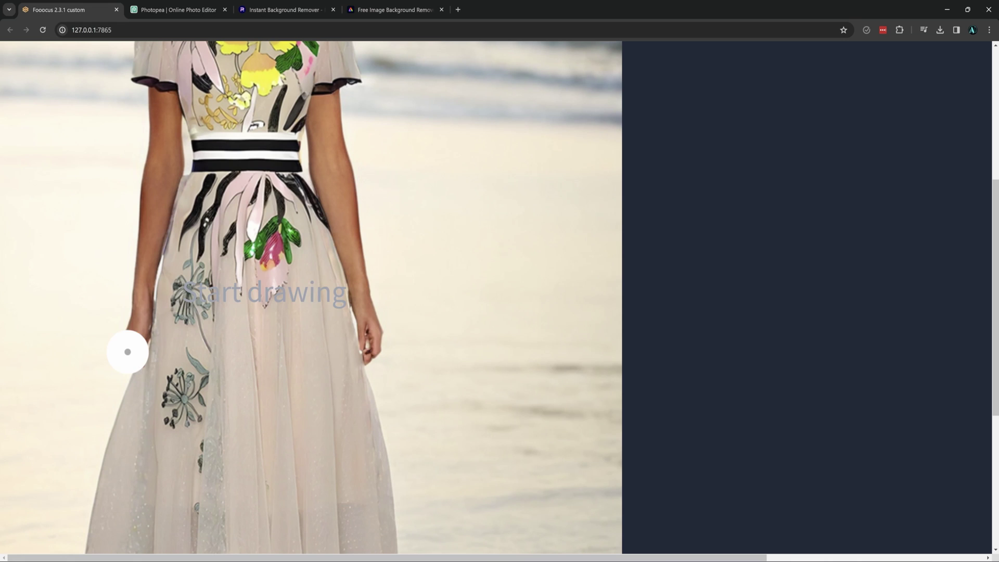
pyautogui.moveTo(127, 350); pyautogui.dragTo(134, 307)
pyautogui.moveTo(374, 348); pyautogui.dragTo(366, 307)
pyautogui.press('r')
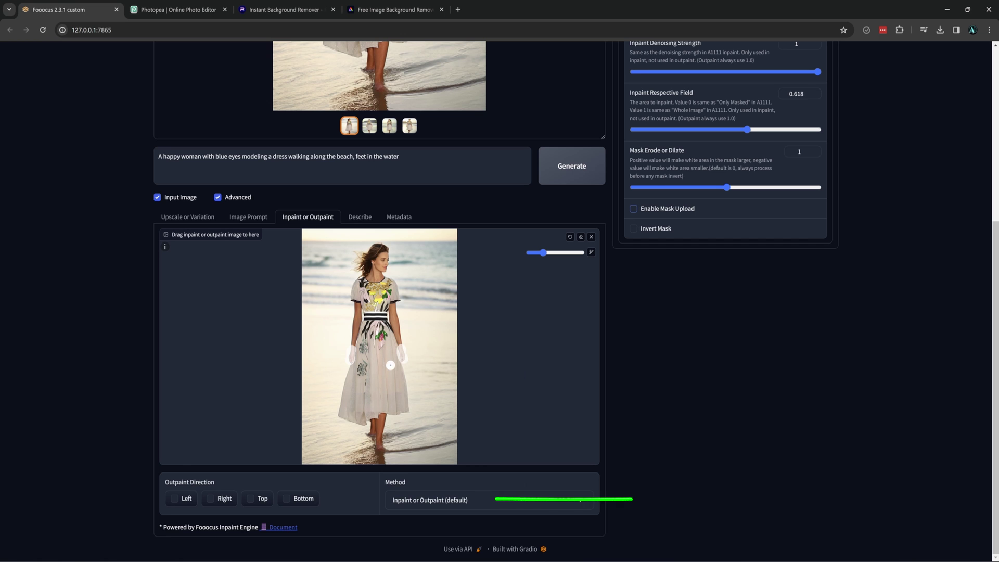
# Generate in Improve Detail mode with the additional prompt 'detailed female hands' and preview a result.
pyautogui.click(534, 499)
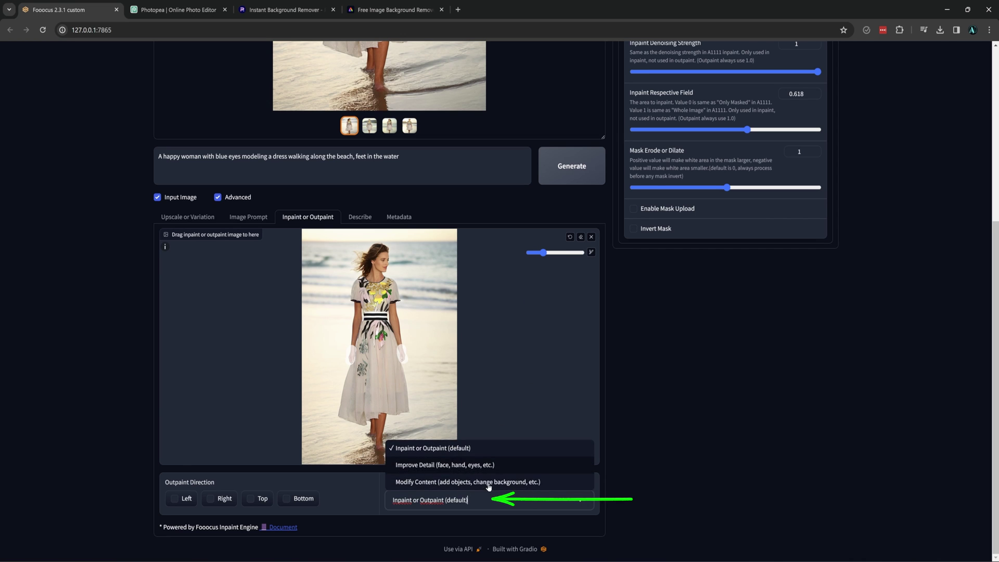
pyautogui.click(494, 465)
pyautogui.click(358, 541)
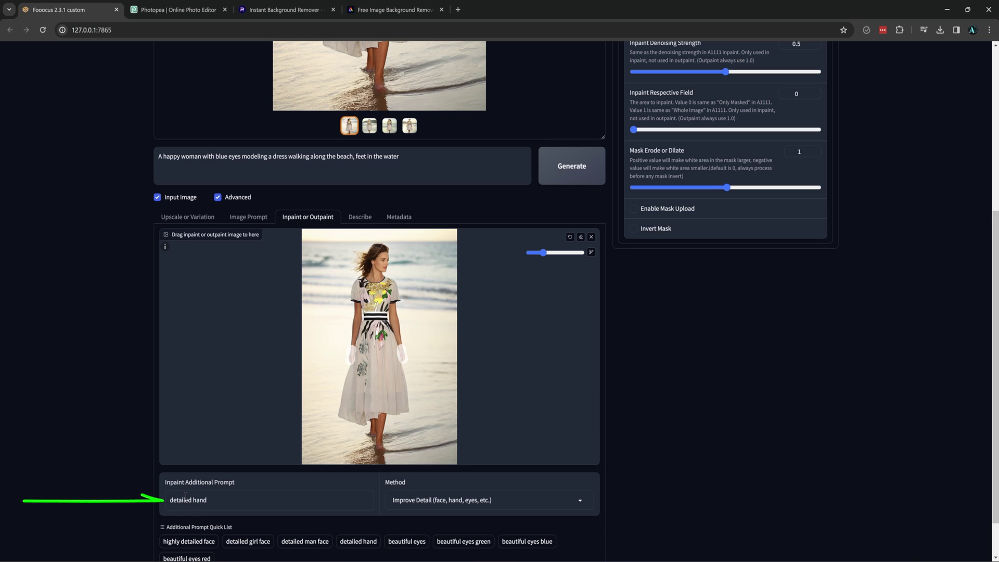
pyautogui.doubleClick(243, 502)
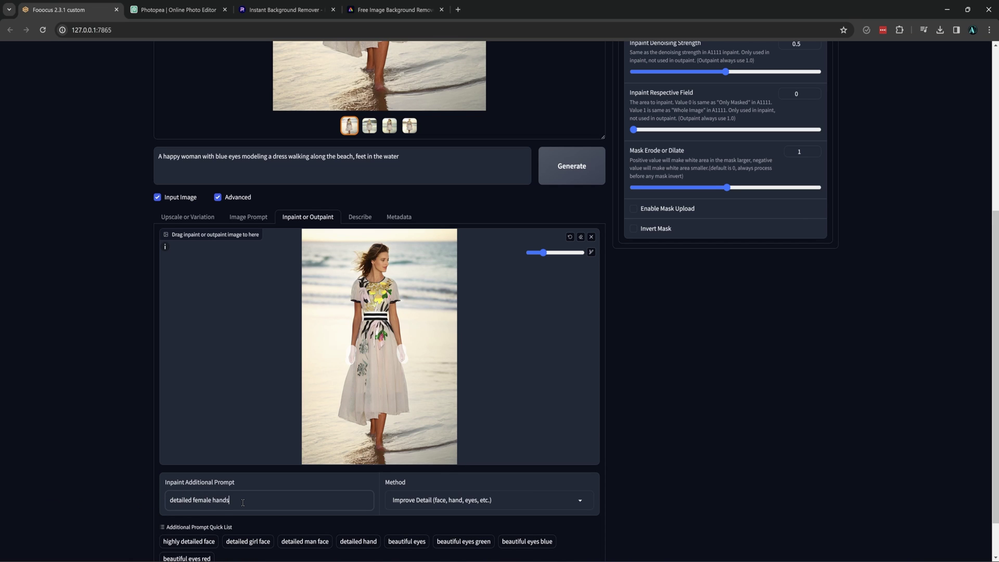
pyautogui.hotkey('ctrl', 'Return')
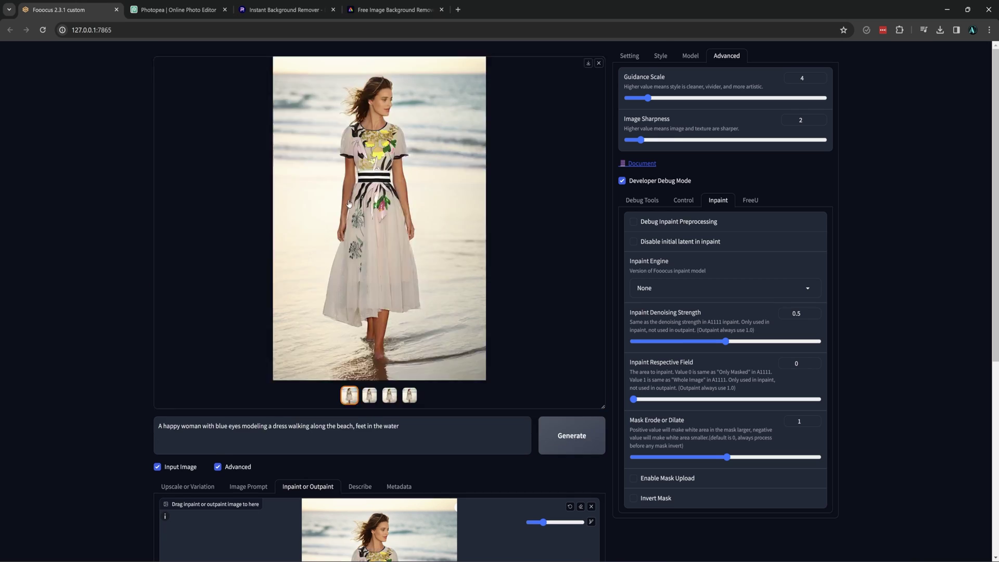
pyautogui.click(349, 203)
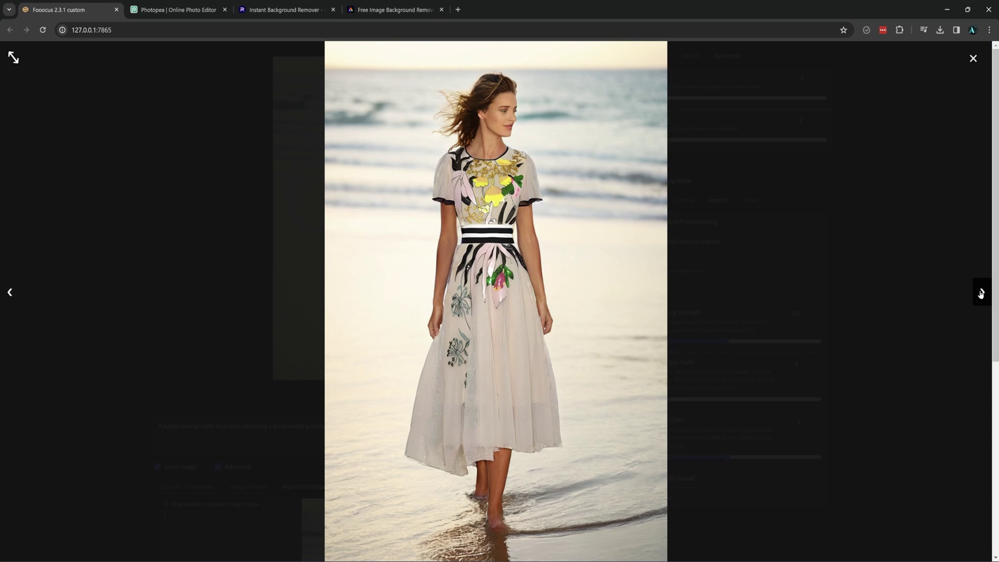
pyautogui.press('Escape')
# Paint a mask over the woman's face and hair.
pyautogui.scroll(-3, 390, 461)
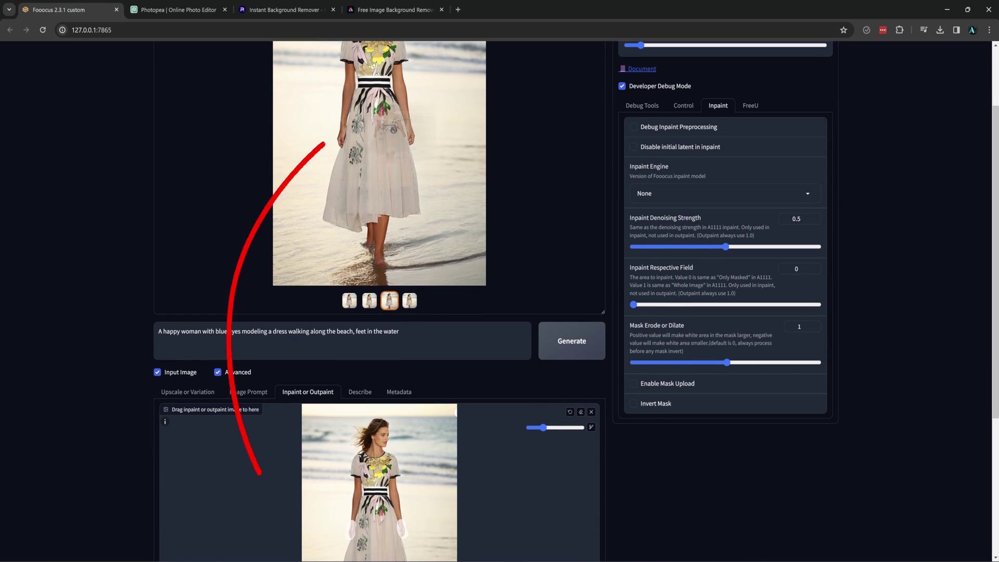
pyautogui.scroll(-2, 517, 421)
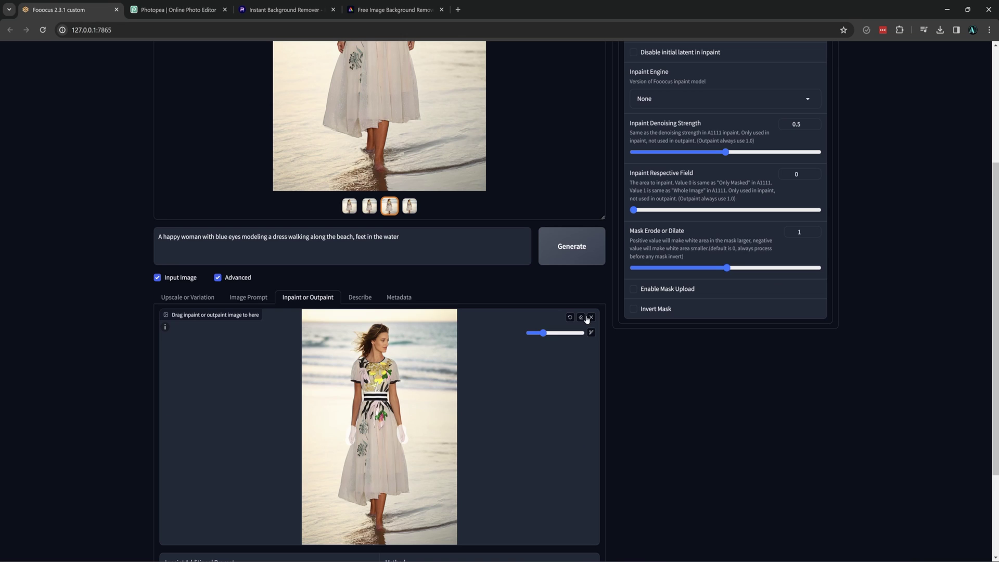
pyautogui.scroll(-1, 496, 372)
pyautogui.scroll(5, 384, 294)
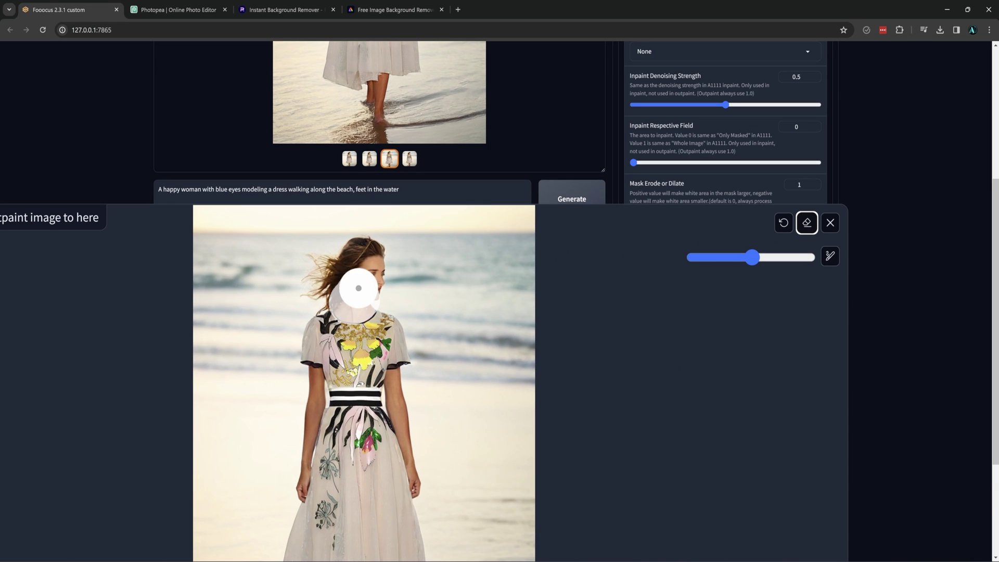
pyautogui.moveTo(375, 255)
pyautogui.mouseDown()
pyautogui.moveTo(338, 318)
pyautogui.moveTo(330, 263)
pyautogui.moveTo(329, 285)
pyautogui.mouseUp()
pyautogui.scroll(-5, 364, 338)
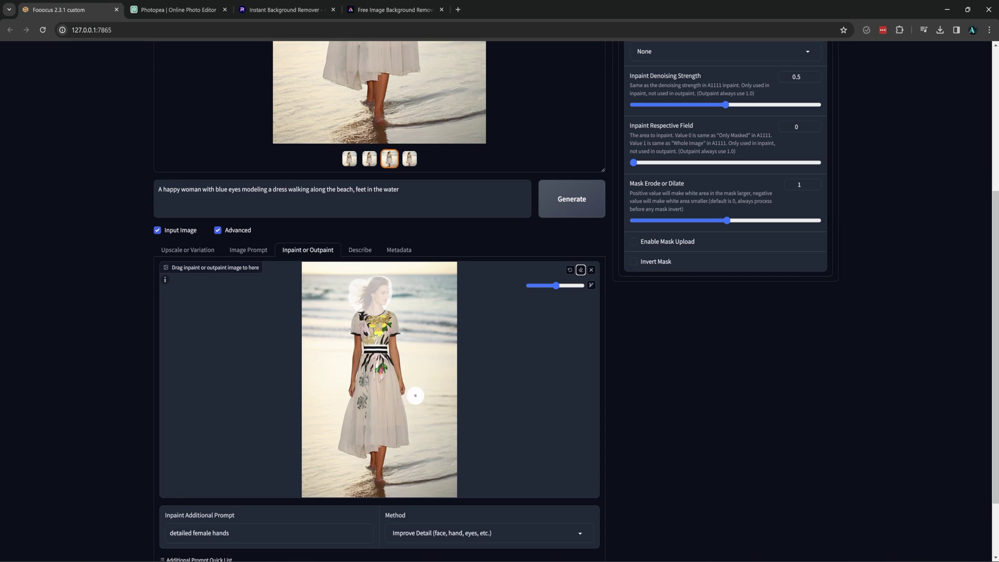
pyautogui.scroll(-1, 364, 458)
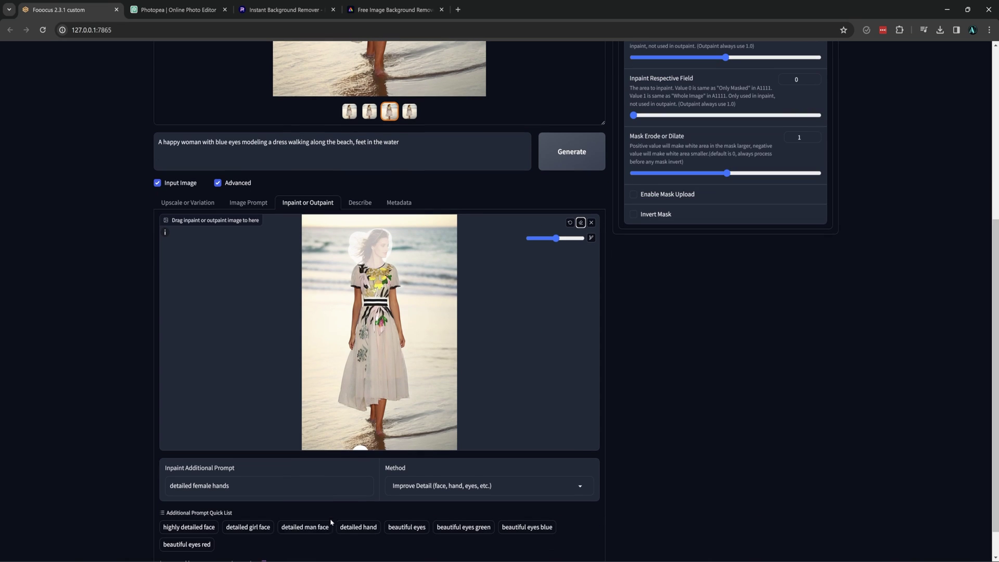
# Generate with the 'detailed girl face' prompt, then clear the face mask.
pyautogui.click(248, 528)
pyautogui.scroll(6, 416, 468)
pyautogui.click(571, 450)
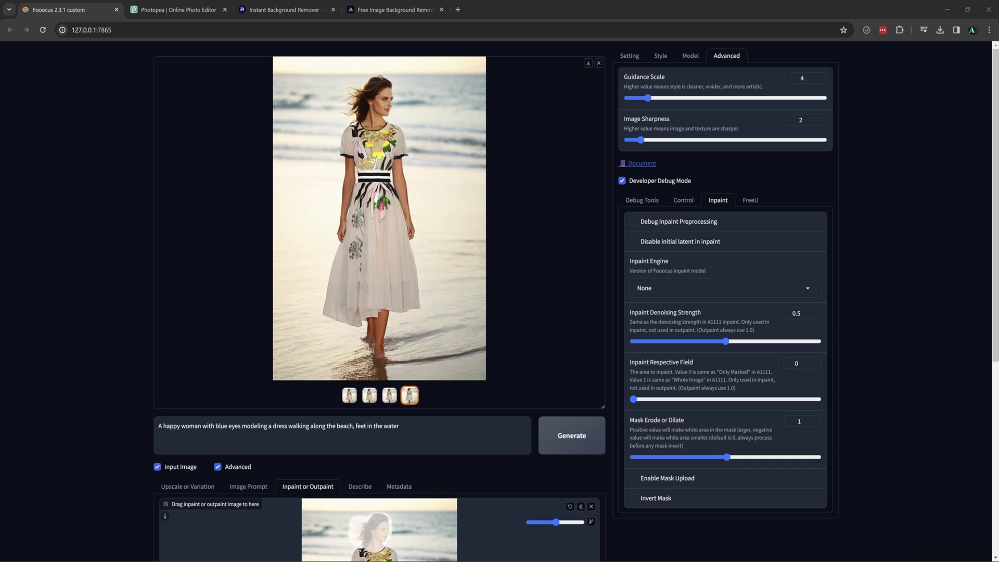
pyautogui.hotkey('ctrl', 'z')
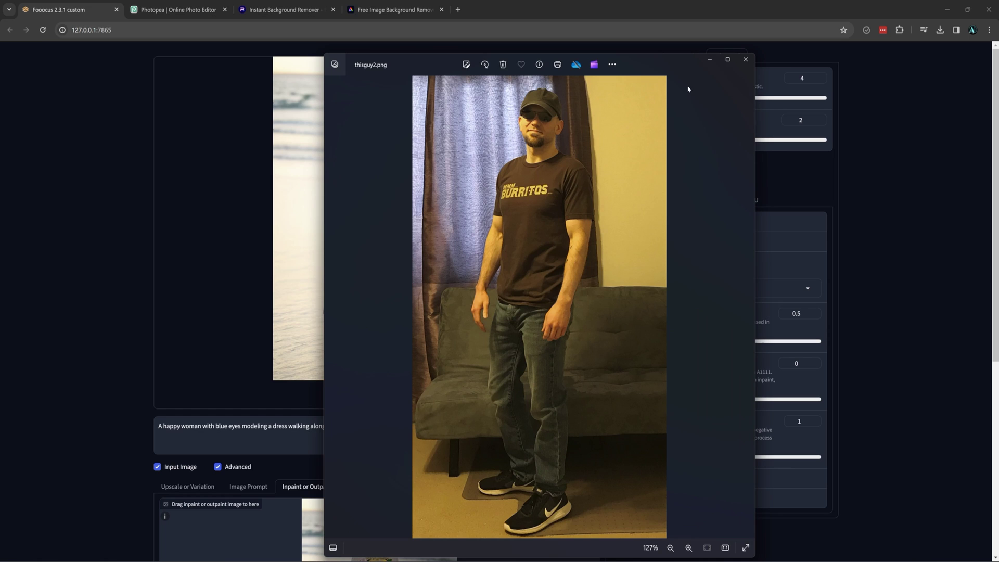
# Move the Photos window showing thisguy2.png to the left.
pyautogui.moveTo(658, 62); pyautogui.dragTo(580, 51)
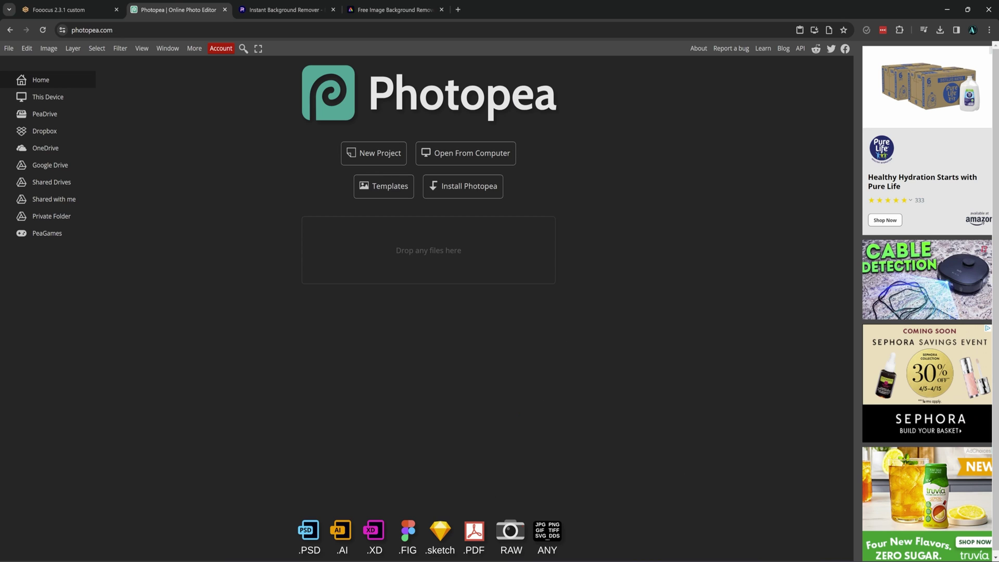
# Open thisguy2.png in Photopea and select the Magnetic Lasso tool.
pyautogui.hotkey('alt', 'Tab')
pyautogui.moveTo(371, 147); pyautogui.dragTo(224, 533)
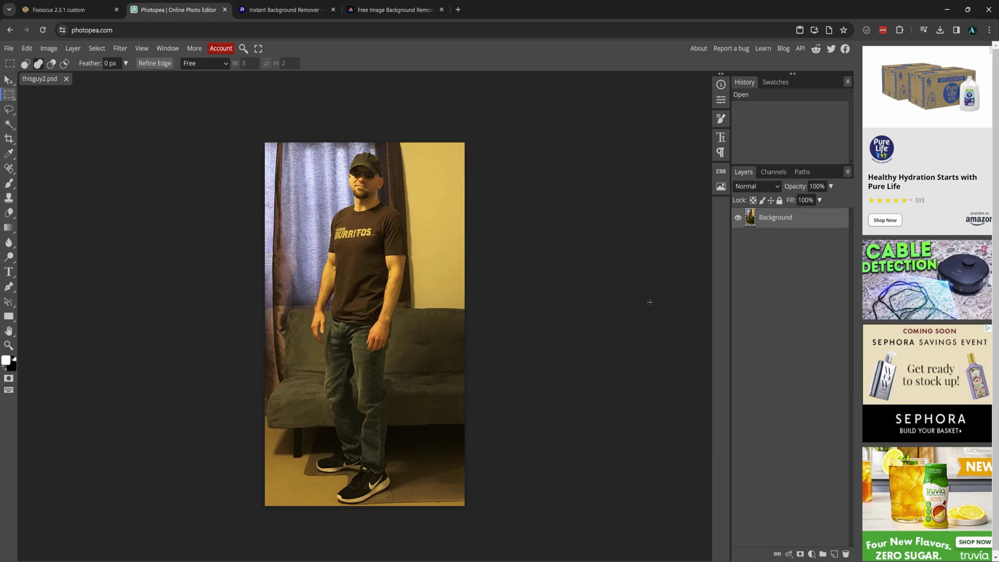
pyautogui.rightClick(9, 124)
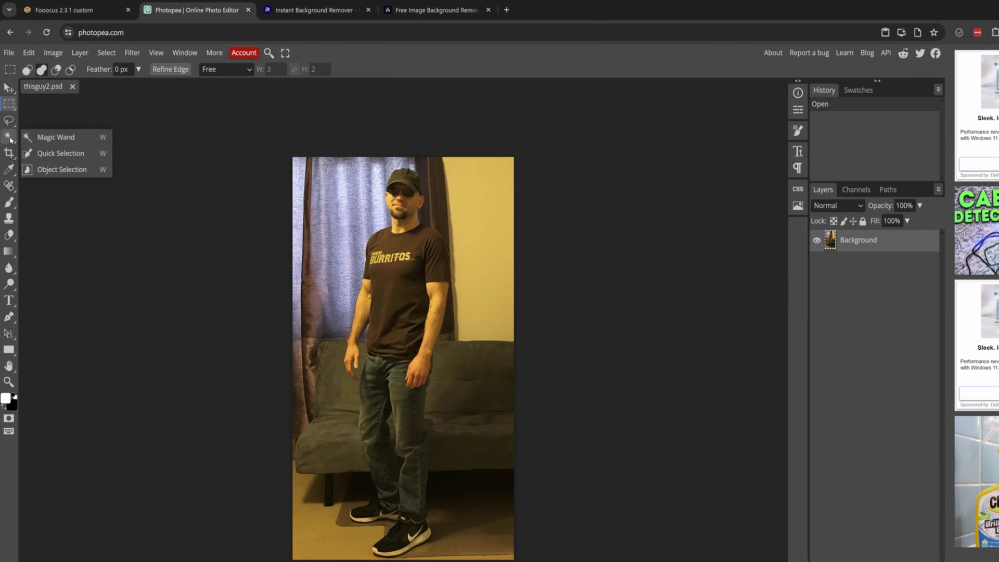
pyautogui.click(10, 138)
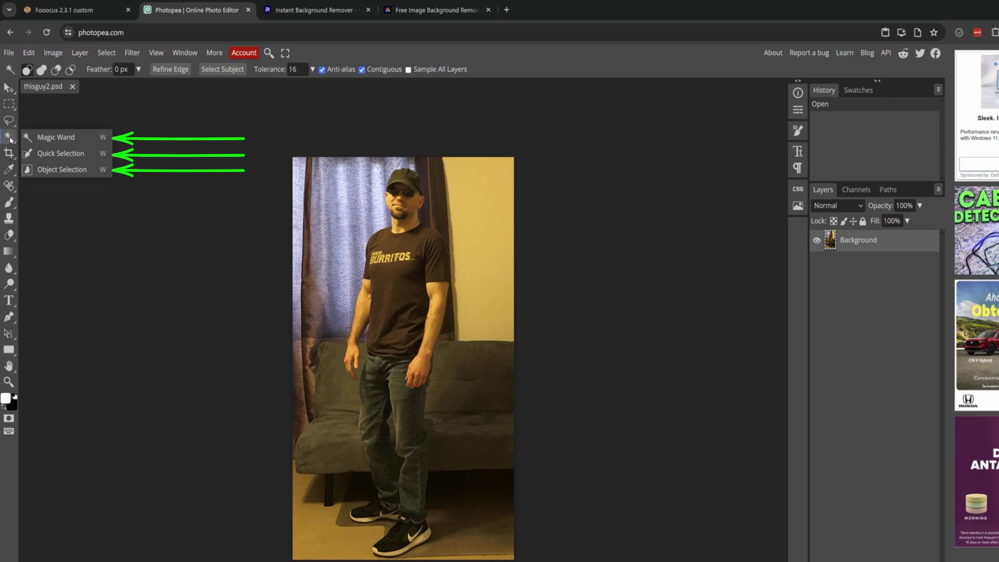
pyautogui.rightClick(10, 122)
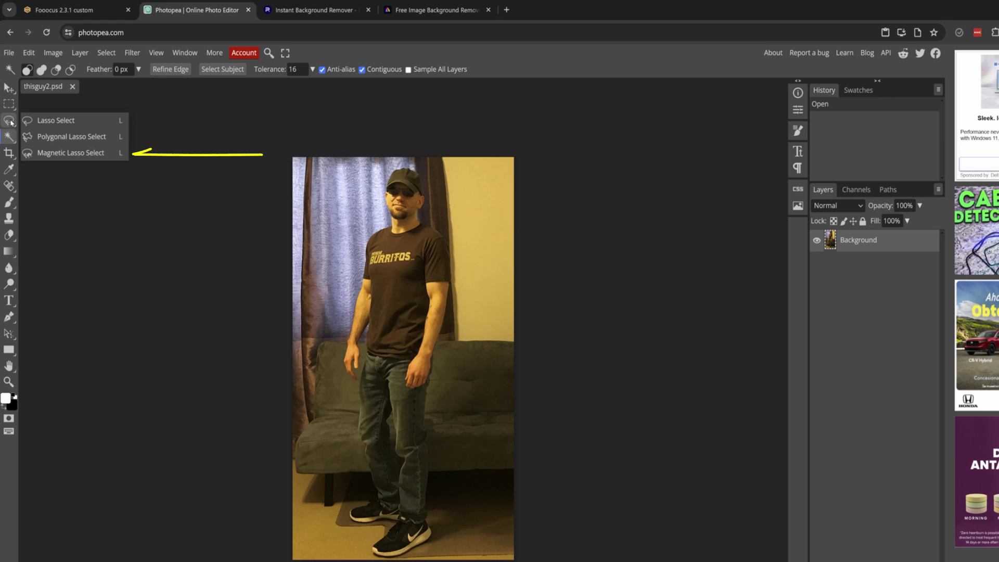
pyautogui.click(51, 153)
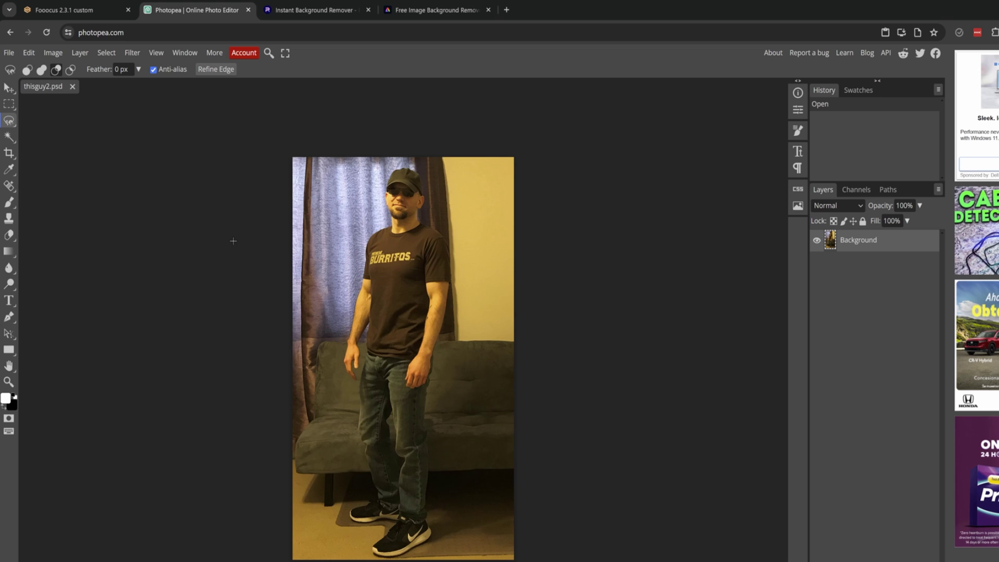
# Lasso-trace the BURRITOS T-shirt from neckline down both sides and back to the collar, closing the selection.
pyautogui.scroll(5, 312, 246)
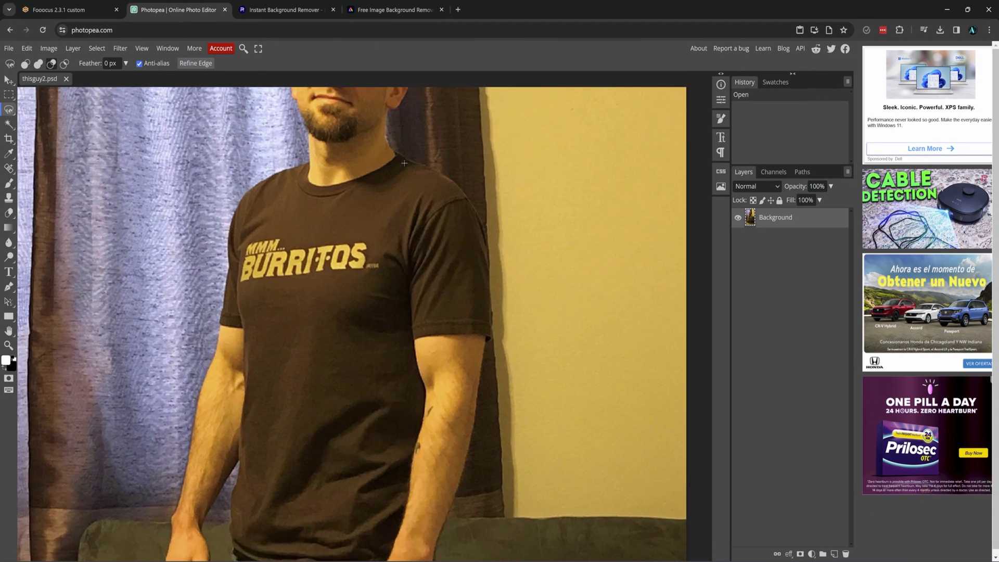
pyautogui.scroll(1, 401, 157)
pyautogui.moveTo(332, 182); pyautogui.dragTo(300, 175)
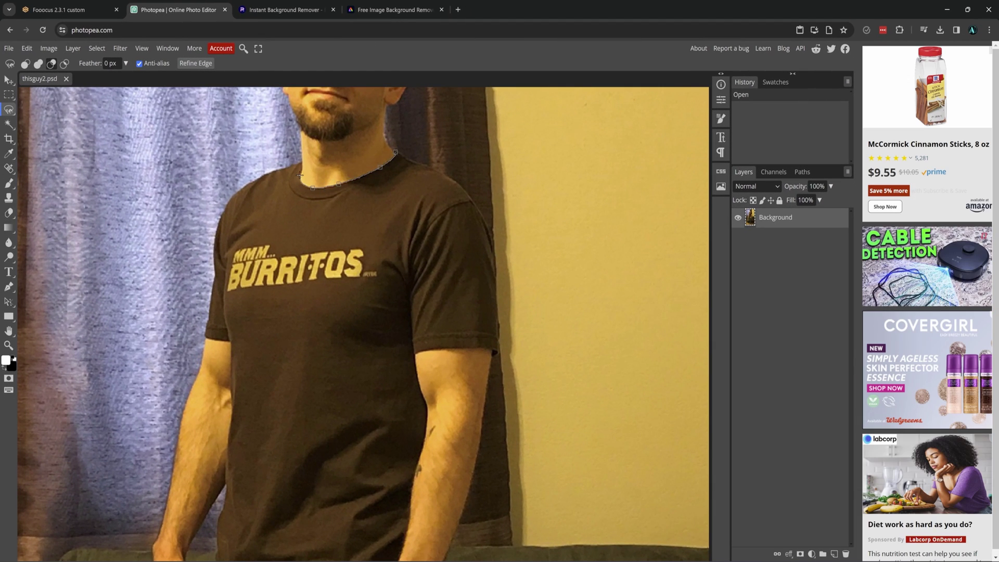
pyautogui.moveTo(219, 220)
pyautogui.mouseDown()
pyautogui.moveTo(204, 339)
pyautogui.moveTo(223, 341)
pyautogui.moveTo(231, 367)
pyautogui.moveTo(216, 528)
pyautogui.moveTo(235, 360)
pyautogui.moveTo(249, 416)
pyautogui.mouseUp()
pyautogui.scroll(-3, 214, 520)
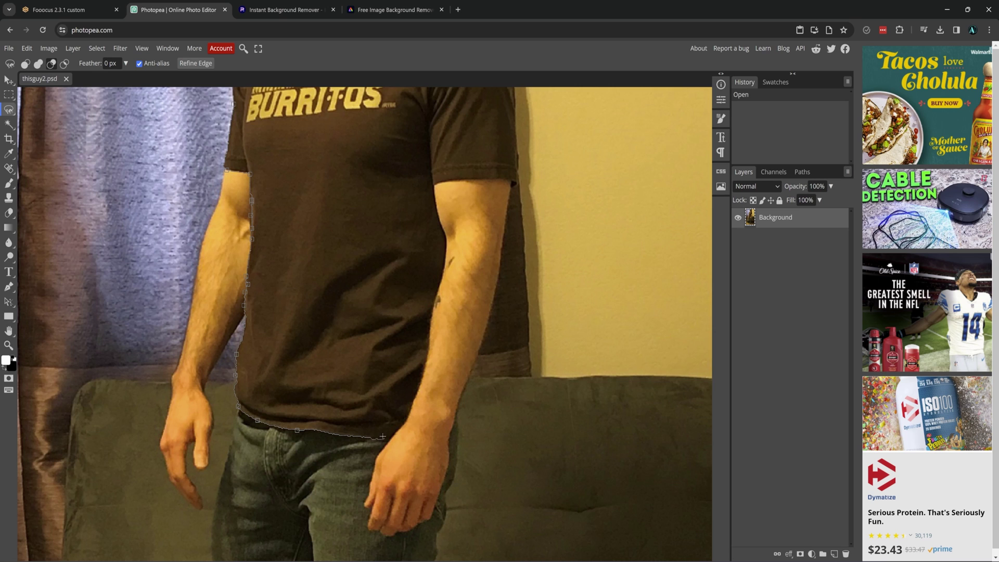
pyautogui.moveTo(418, 390)
pyautogui.mouseDown()
pyautogui.moveTo(456, 180)
pyautogui.moveTo(512, 178)
pyautogui.mouseUp()
pyautogui.scroll(3, 513, 178)
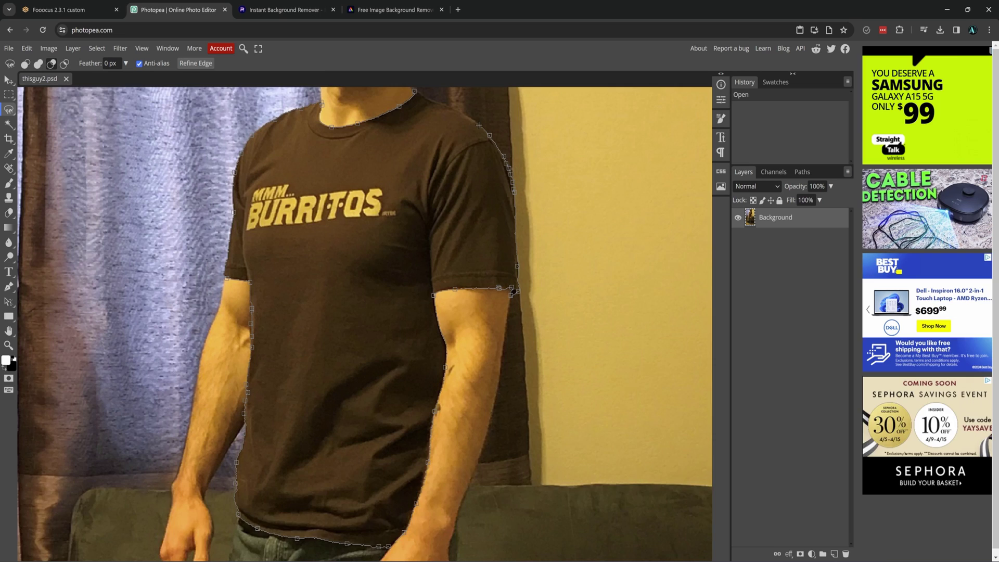
pyautogui.scroll(3, 511, 180)
pyautogui.moveTo(511, 180); pyautogui.dragTo(456, 176)
pyautogui.doubleClick(457, 176)
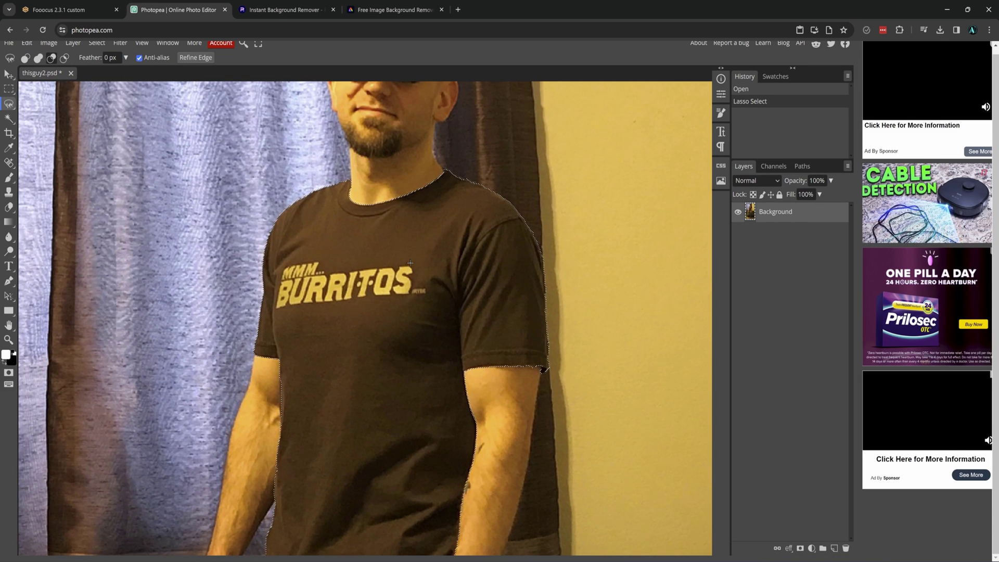
# Copy the selected shirt and paste it onto its own layer.
pyautogui.hotkey('ctrl', '0')
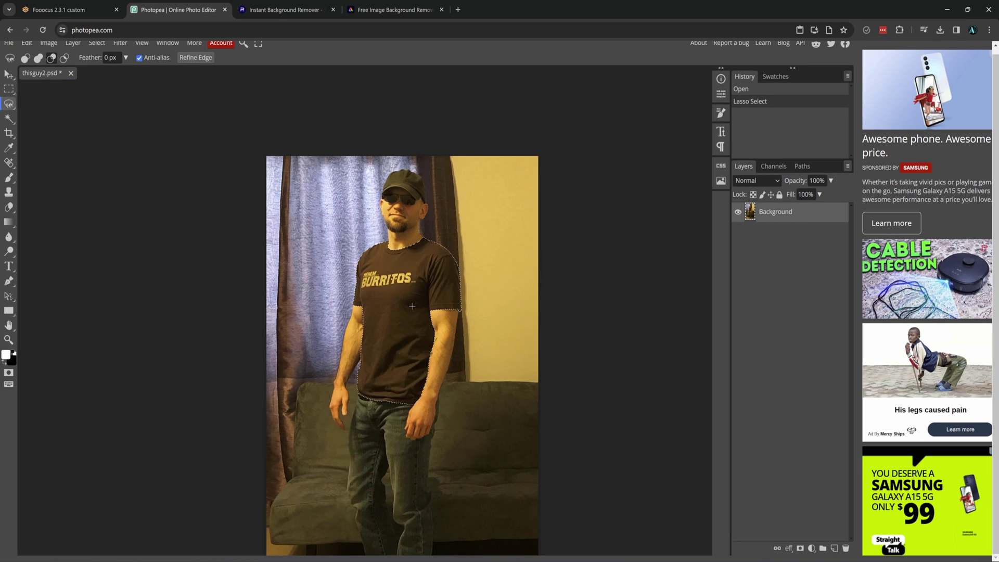
pyautogui.click(31, 46)
pyautogui.click(50, 136)
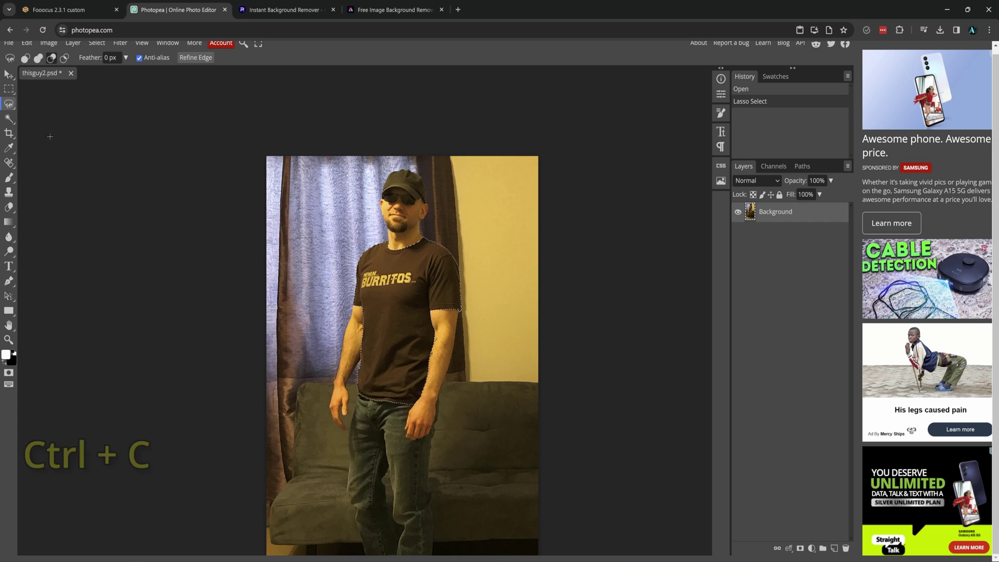
pyautogui.click(26, 43)
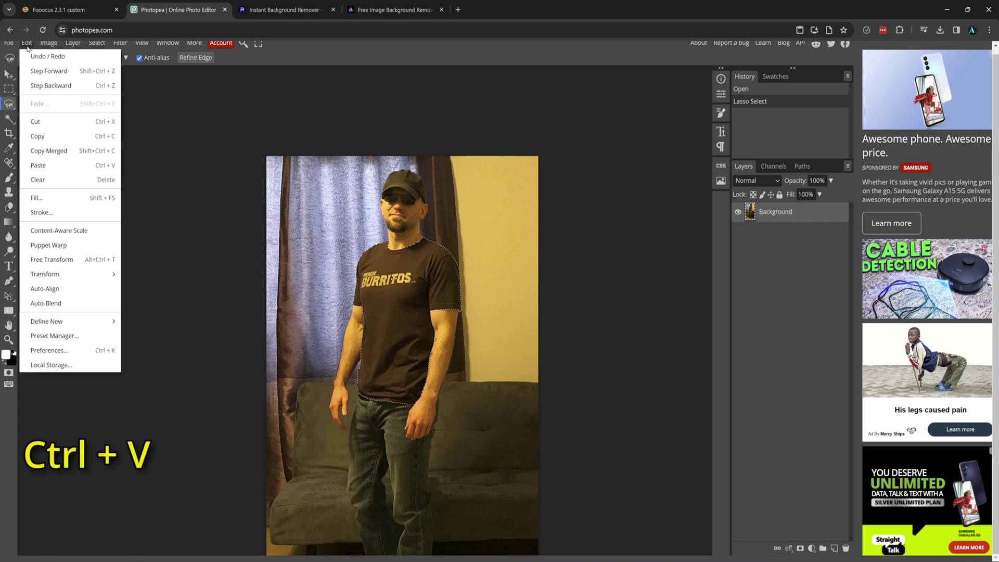
pyautogui.click(38, 165)
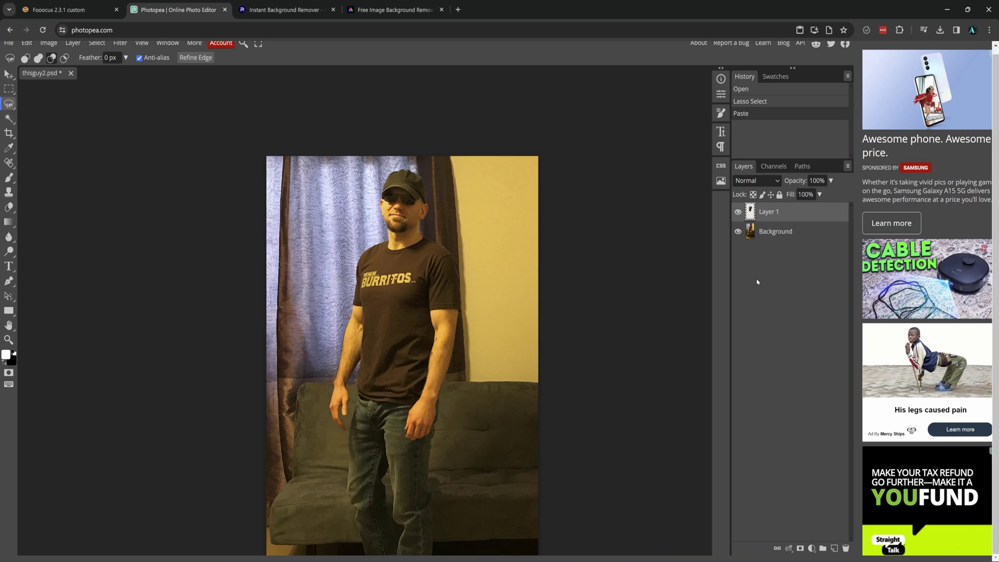
# Add a new empty layer and fill it solid white with the Paint Bucket Tool.
pyautogui.click(73, 43)
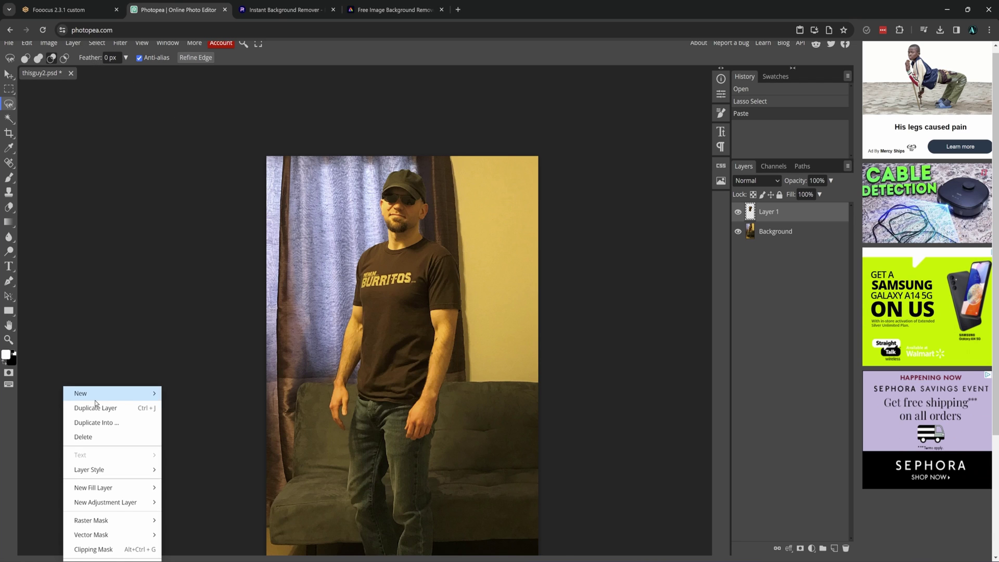
pyautogui.scroll(-3, 84, 394)
pyautogui.moveTo(130, 258)
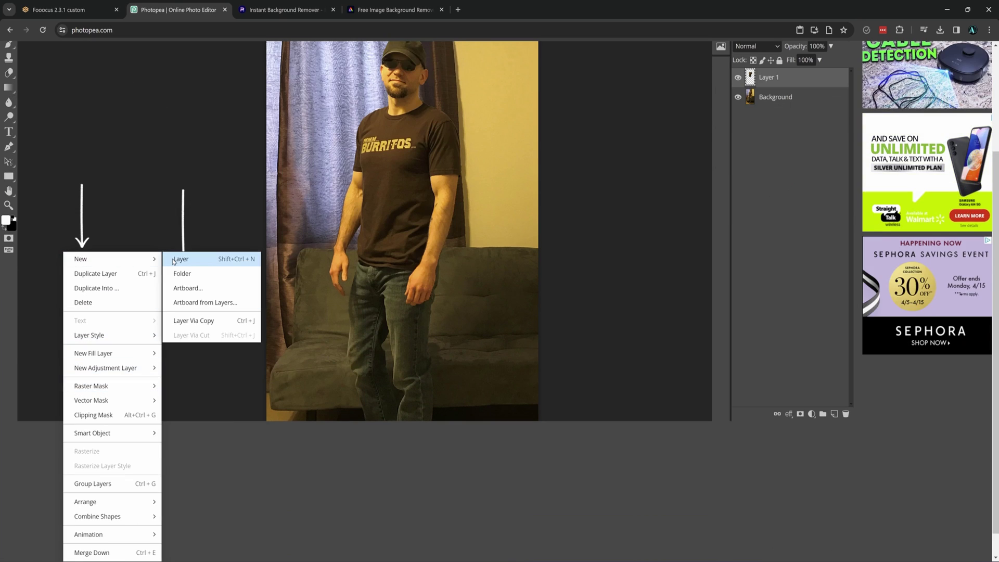
pyautogui.click(180, 259)
pyautogui.rightClick(10, 227)
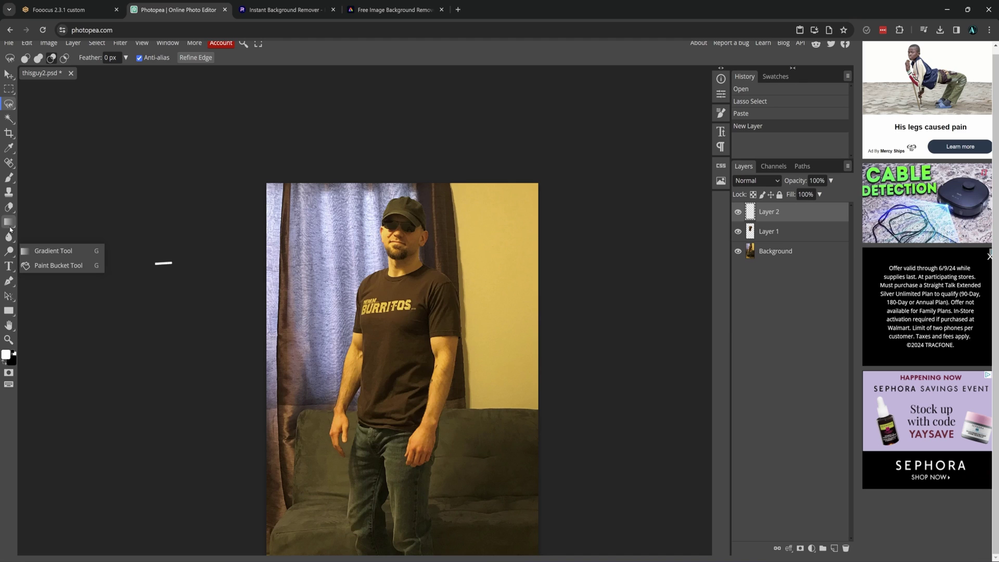
pyautogui.click(39, 266)
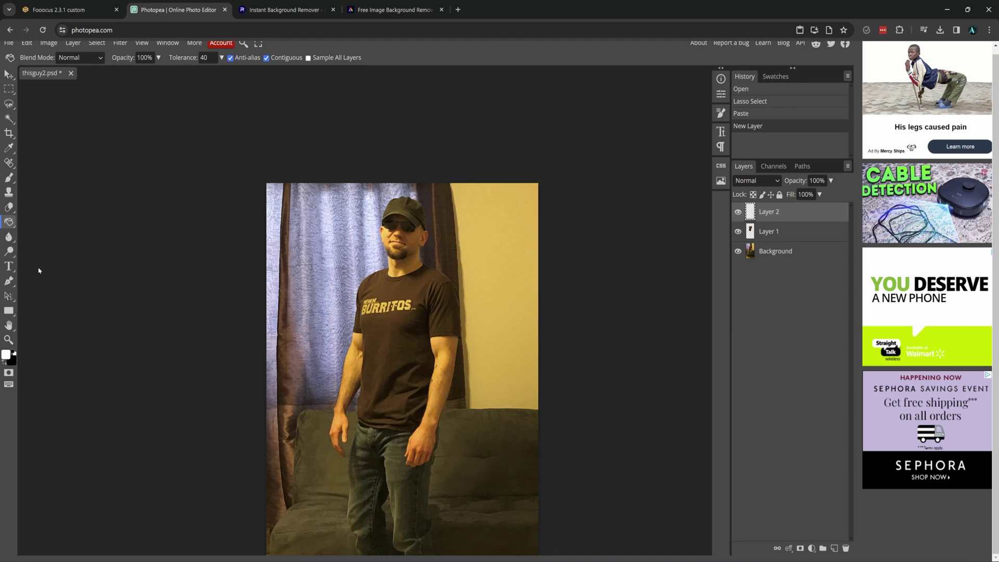
pyautogui.click(530, 266)
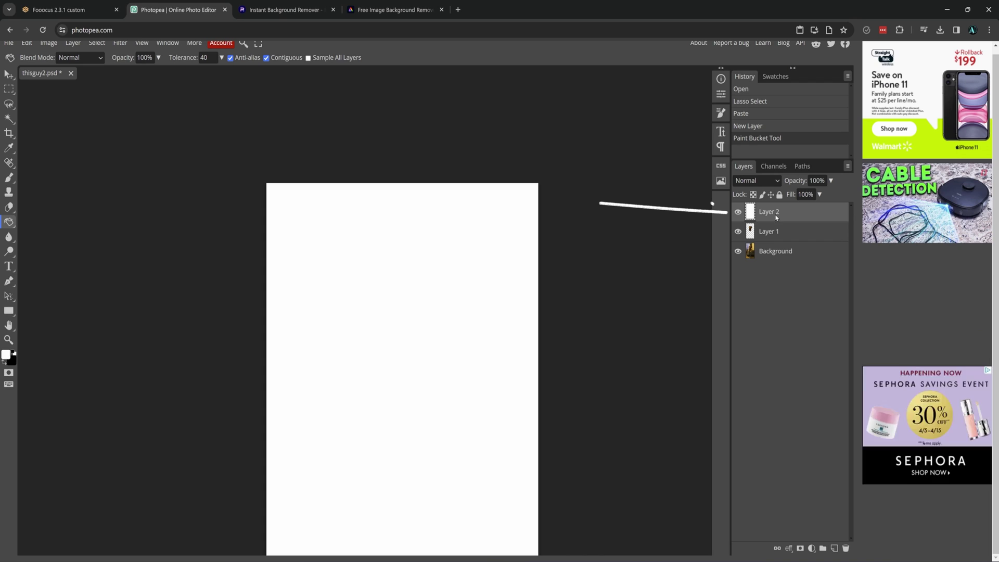
# Move the white layer below the shirt and darken the shirt to solid black with Exposure -20.
pyautogui.moveTo(776, 216); pyautogui.dragTo(777, 239)
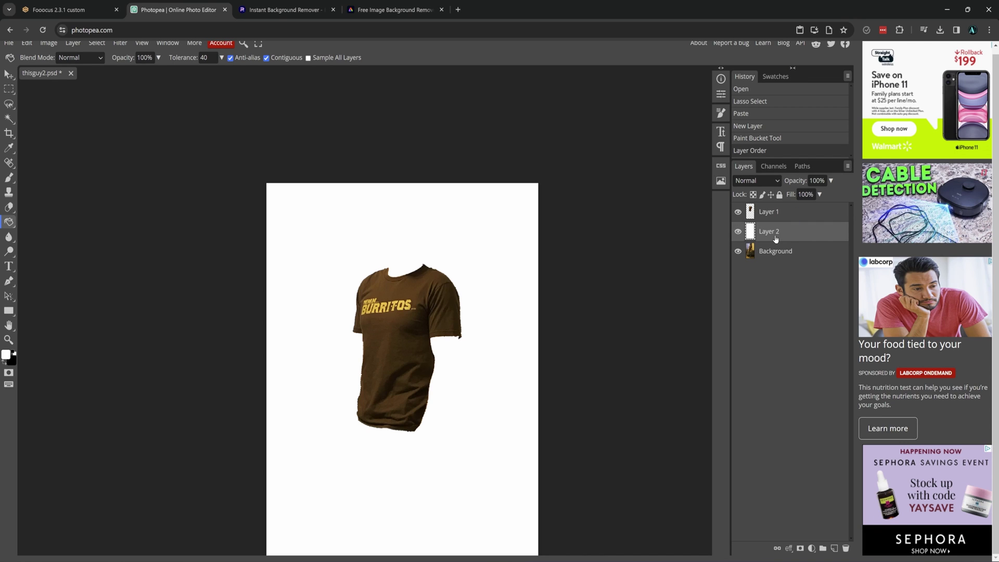
pyautogui.click(784, 215)
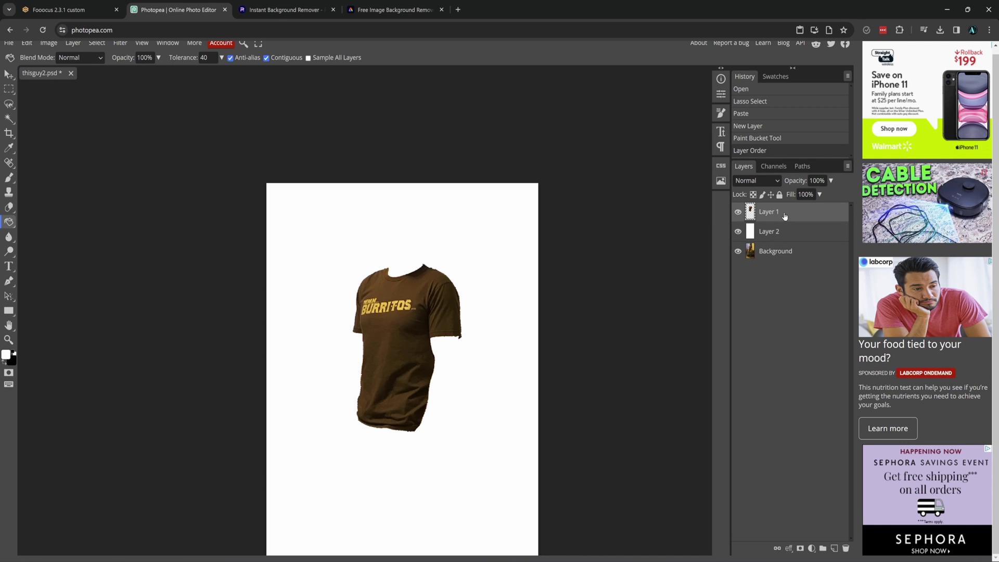
pyautogui.click(54, 52)
pyautogui.moveTo(55, 78)
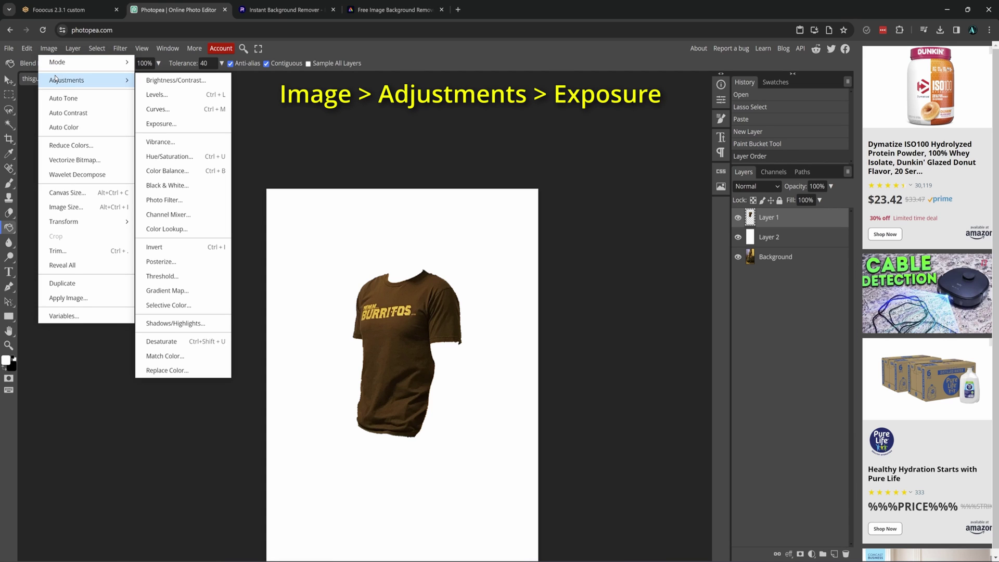
pyautogui.click(162, 124)
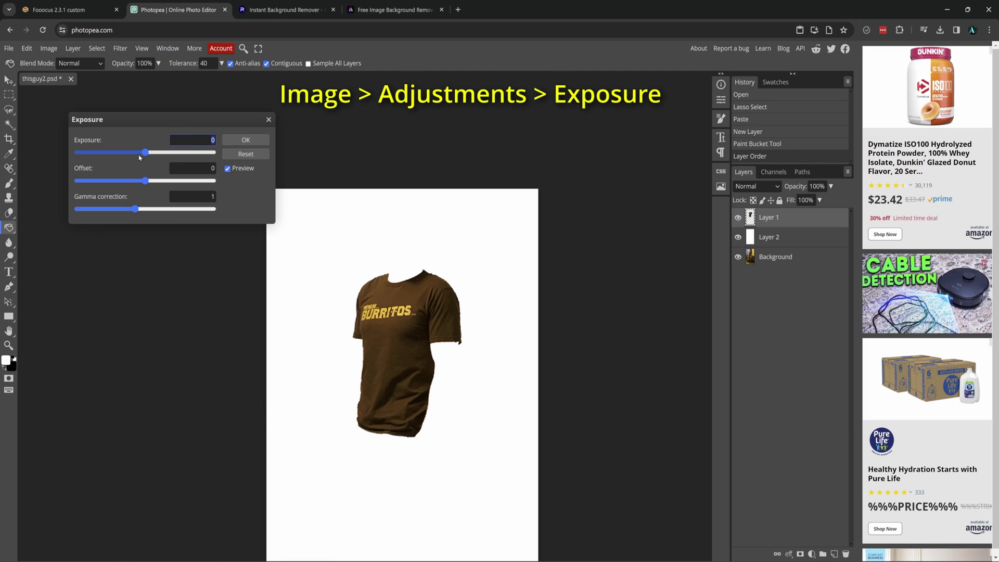
pyautogui.moveTo(145, 156); pyautogui.dragTo(59, 156)
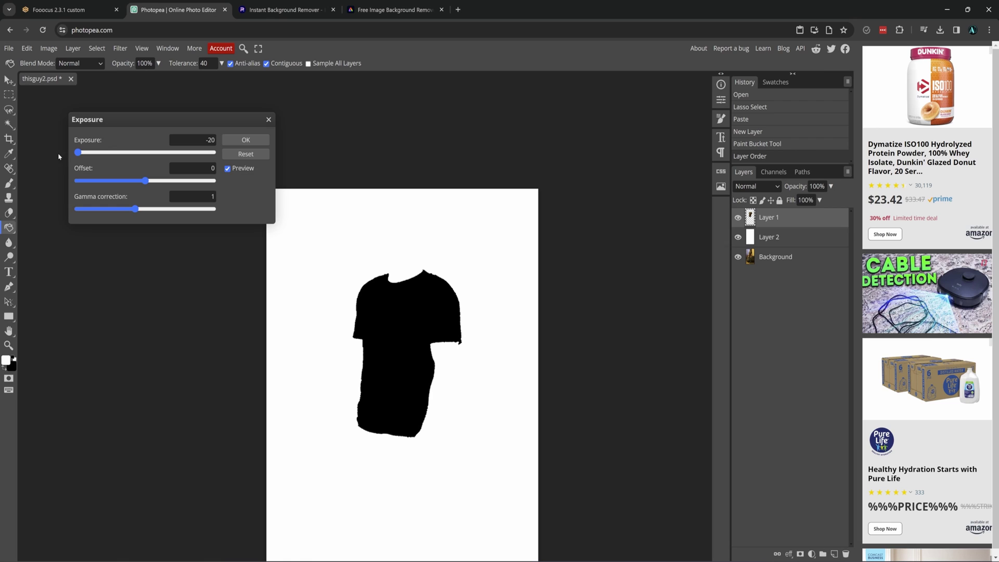
pyautogui.click(252, 142)
# Export the image as a PNG with a -mask file name.
pyautogui.click(9, 48)
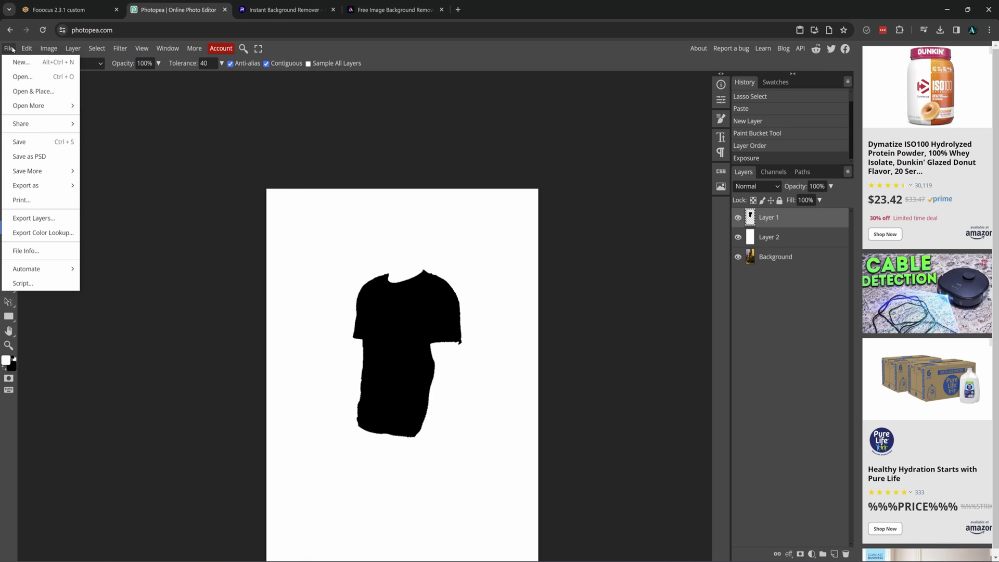
pyautogui.moveTo(68, 185)
pyautogui.click(105, 184)
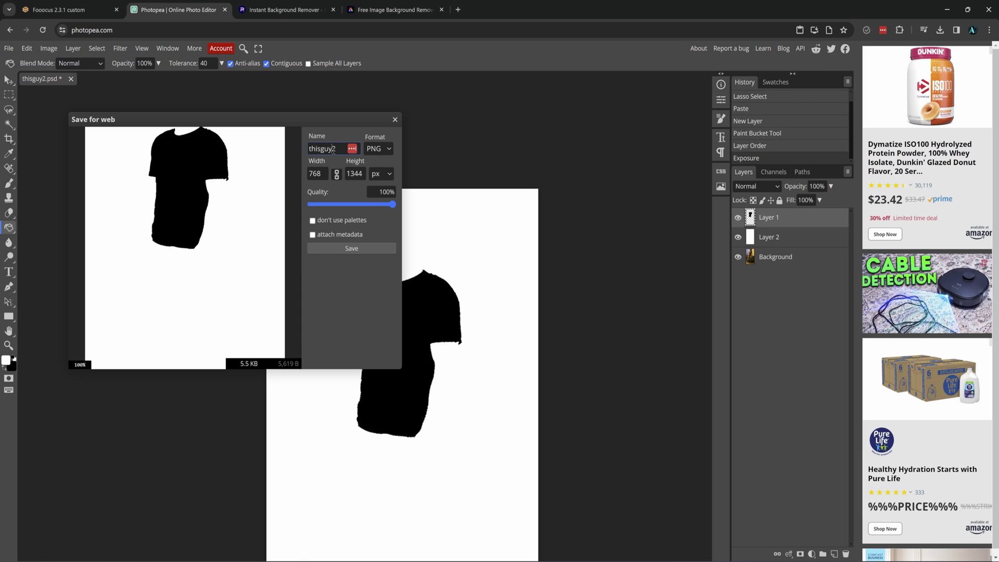
pyautogui.write('-ma')
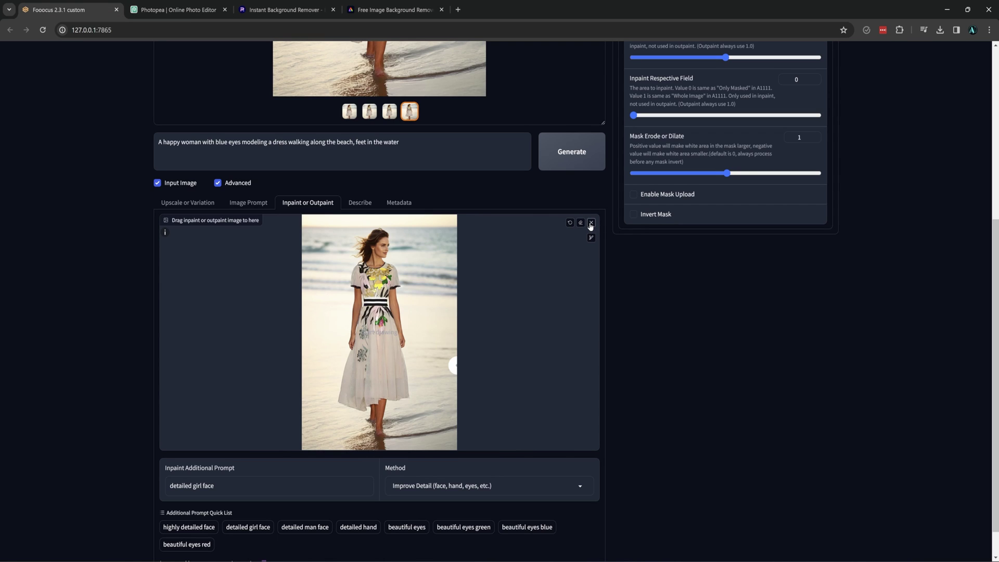
# Replace the inpaint image with the man's photo thisguy2.png.
pyautogui.click(591, 223)
pyautogui.click(413, 321)
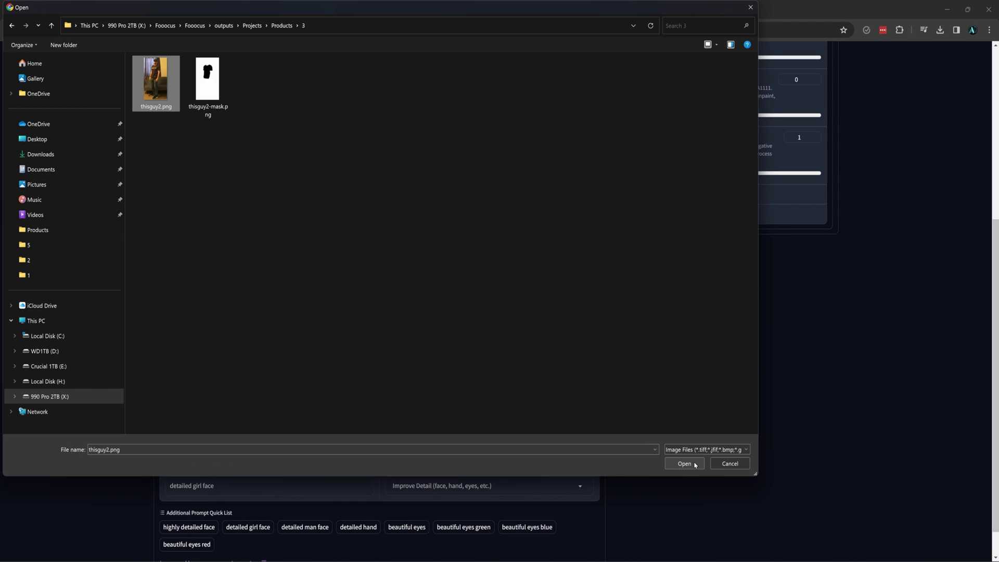
pyautogui.click(686, 465)
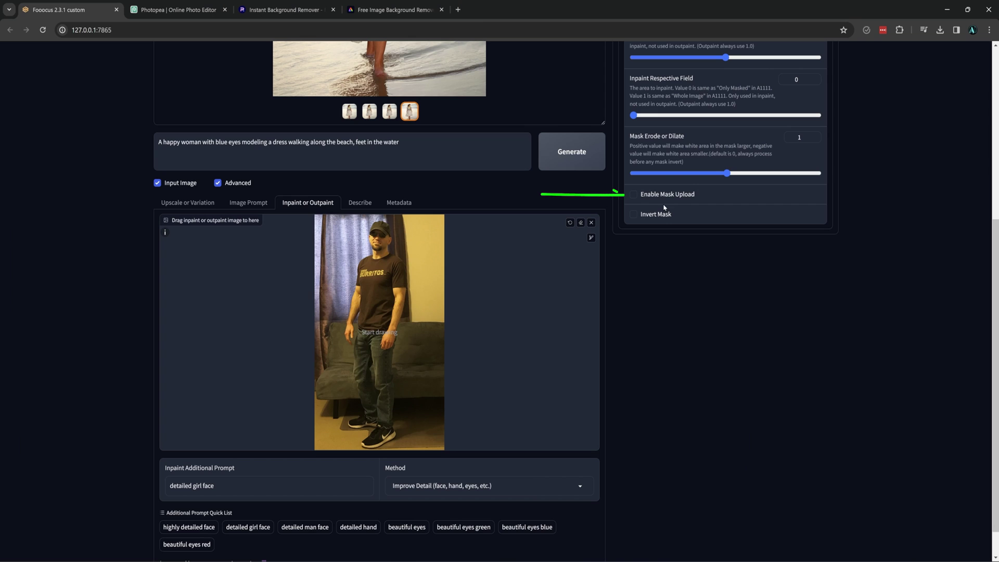
# Enable Mask Upload and load thisguy2-mask.png as the mask.
pyautogui.click(635, 196)
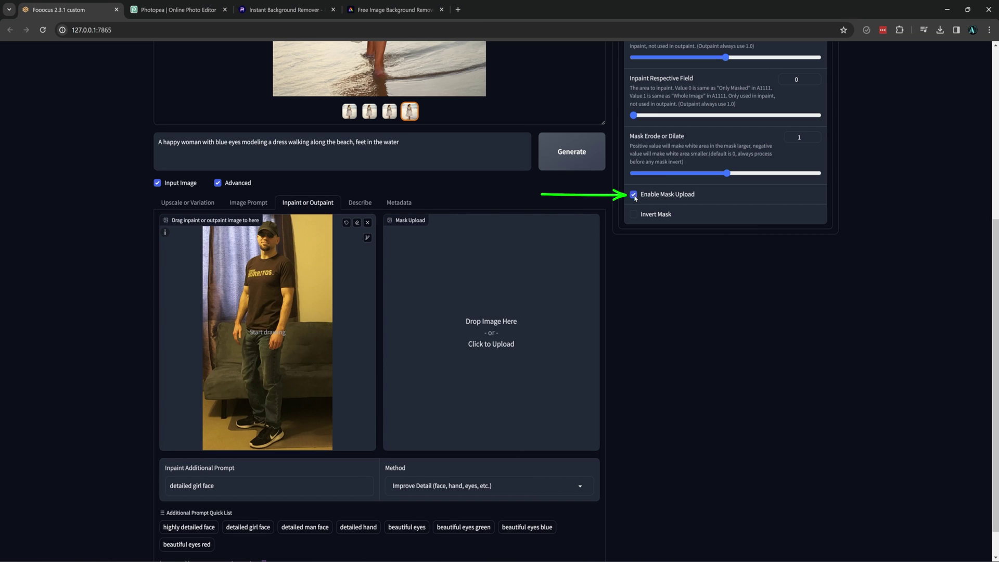
pyautogui.click(520, 310)
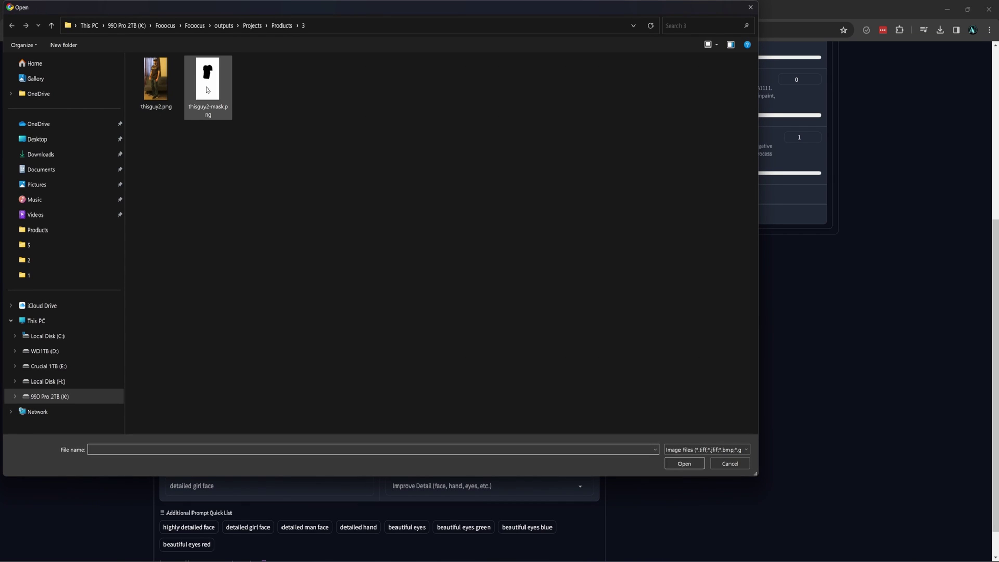
pyautogui.click(206, 88)
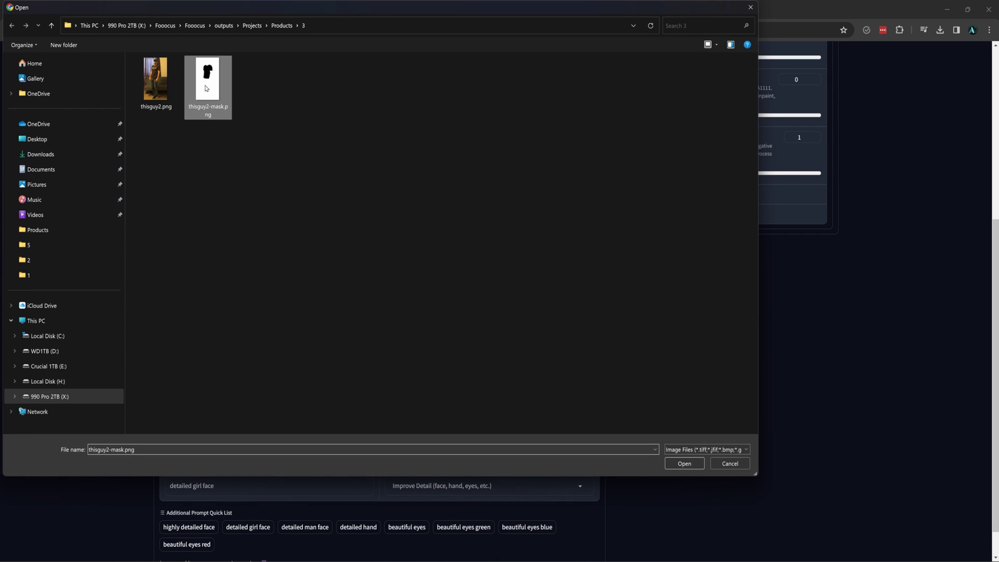
pyautogui.click(684, 464)
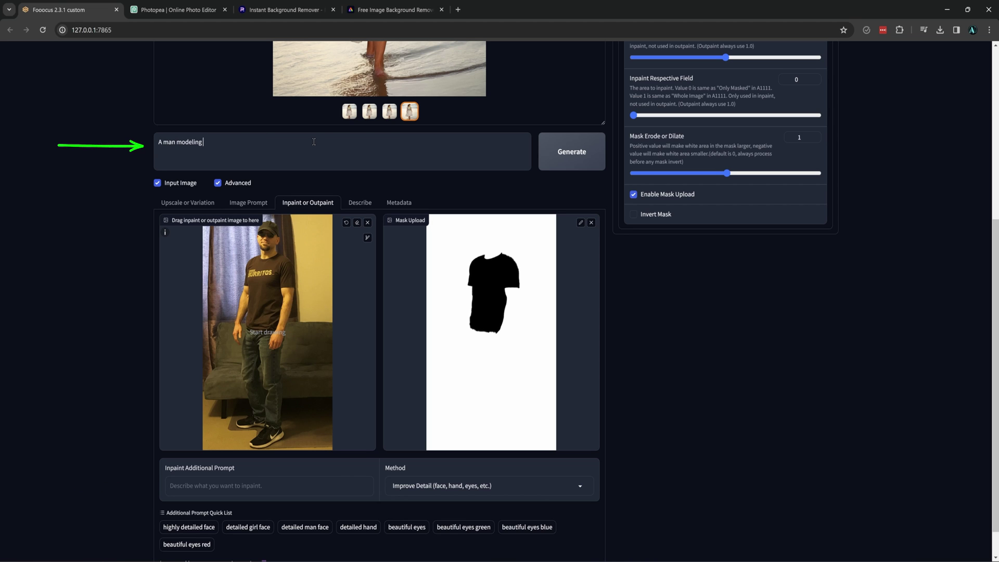
# Generate 'A man modeling a t-shirt and jeans, leaning against a wall', then regenerate at denoising 0.602.
pyautogui.write('gainst a wall')
pyautogui.click(572, 152)
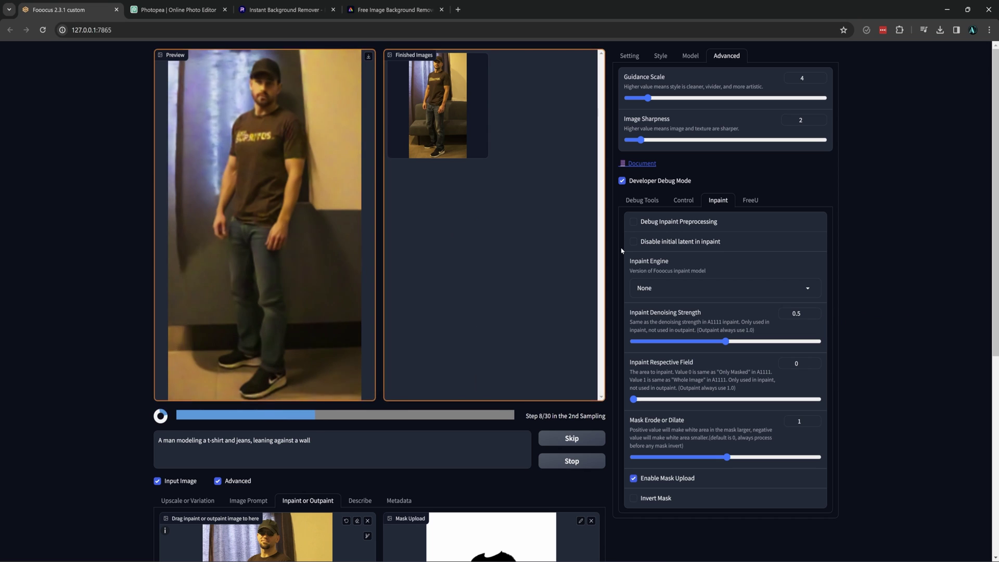
pyautogui.click(602, 442)
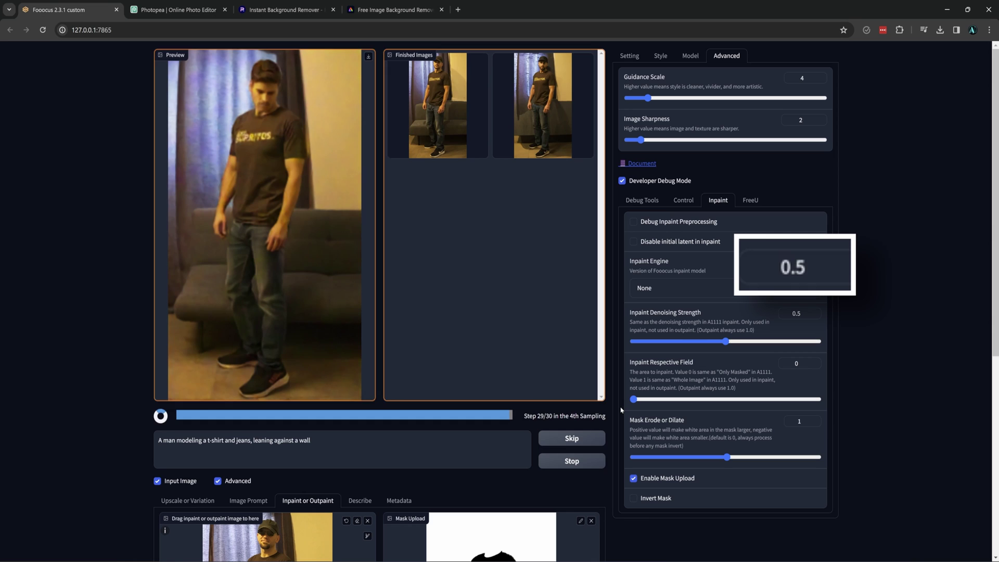
pyautogui.moveTo(726, 341); pyautogui.dragTo(743, 345)
pyautogui.click(586, 436)
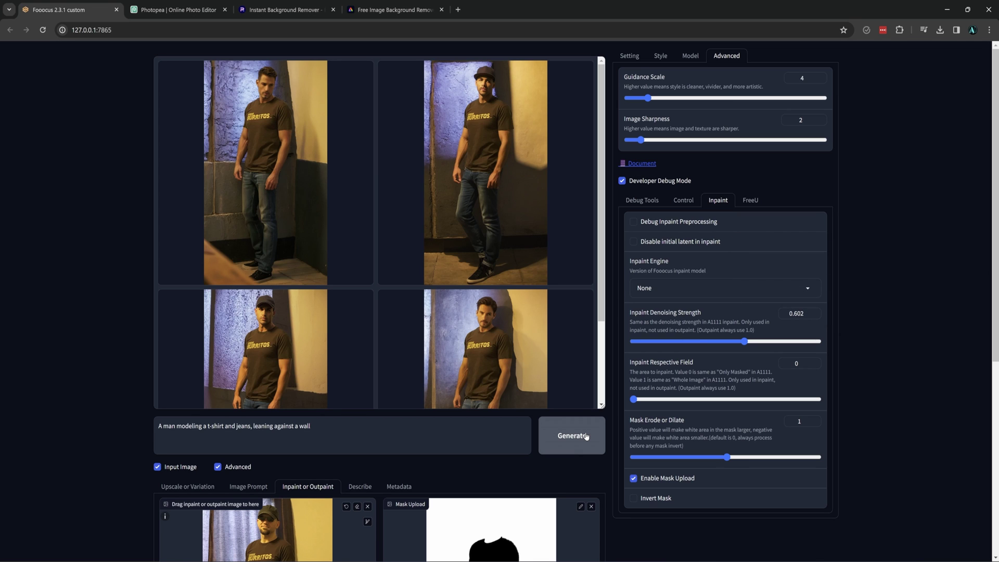
# Set Method to Inpaint or Outpaint (default) and generate.
pyautogui.scroll(-6, 569, 414)
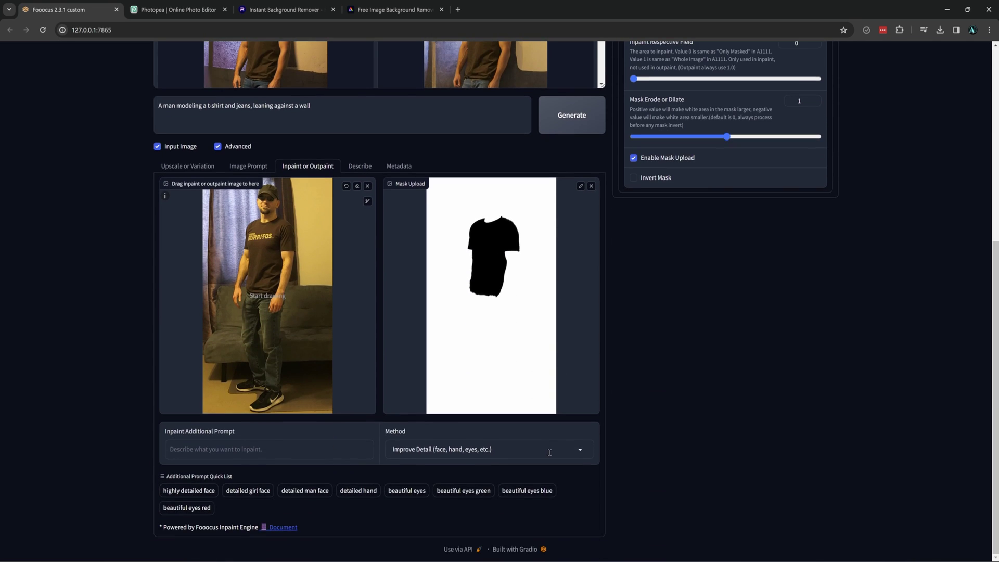
pyautogui.click(470, 398)
pyautogui.scroll(6, 469, 404)
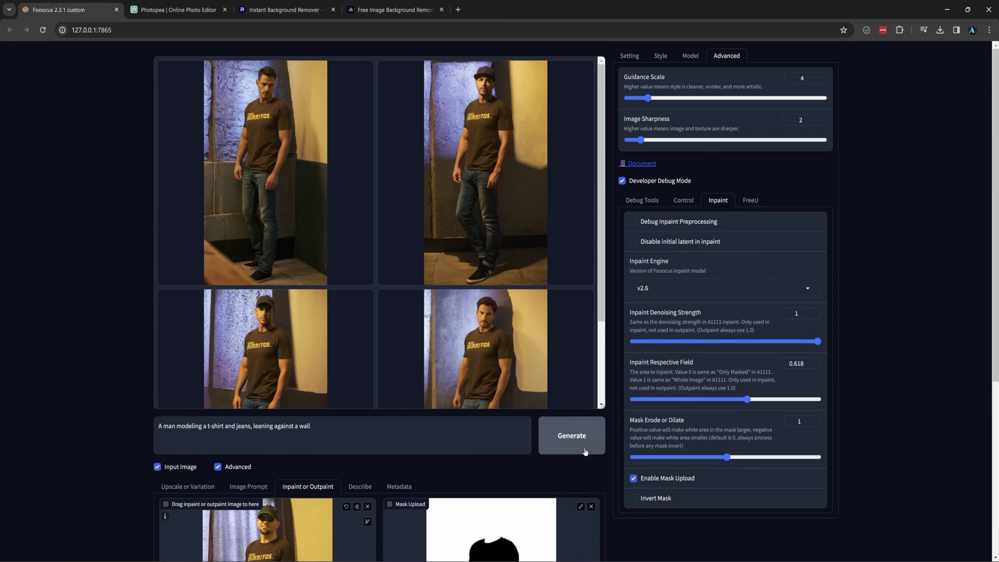
pyautogui.click(571, 436)
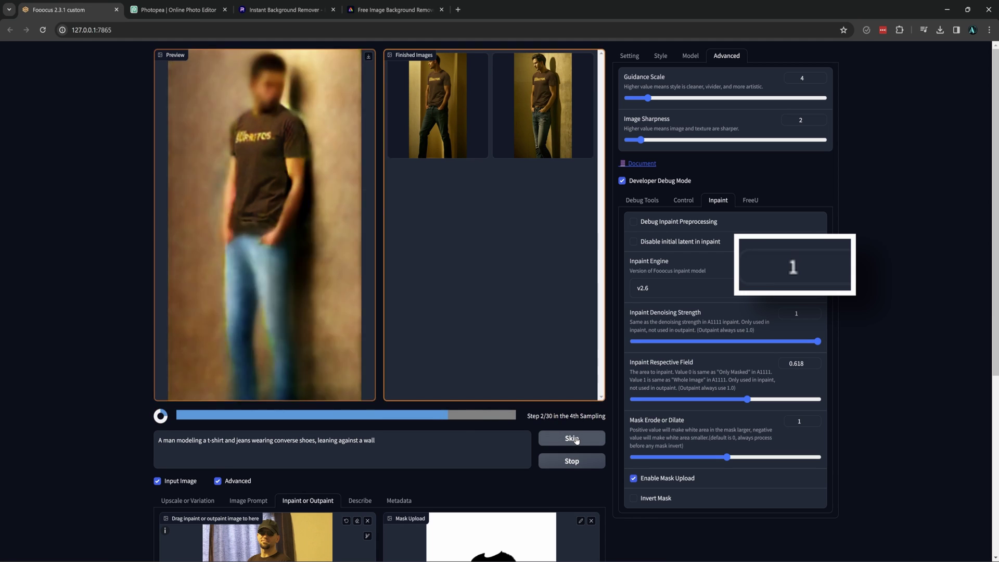
# Regenerate with the converse shoes prompt at denoising 0.848 and view the result full screen.
pyautogui.click(576, 431)
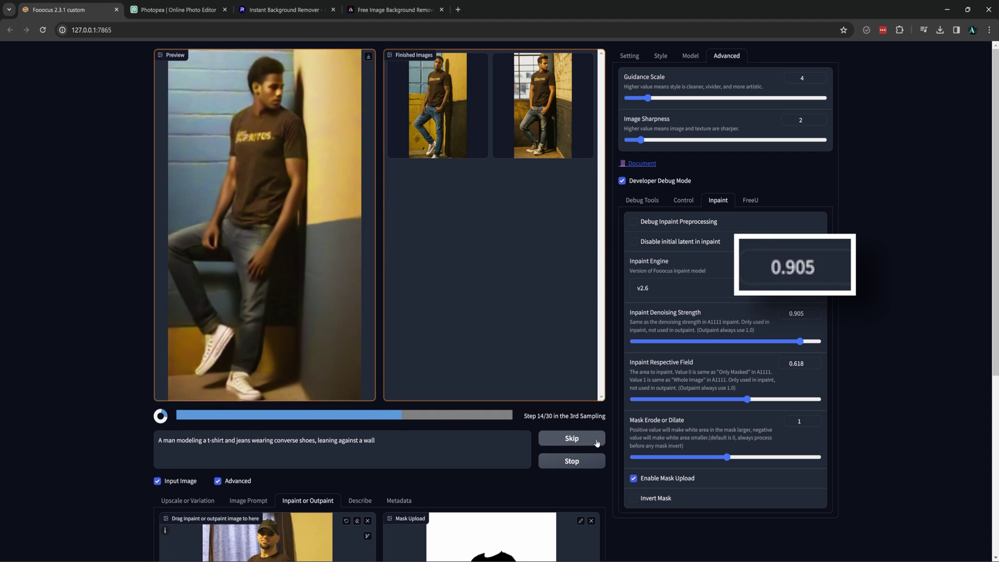
pyautogui.click(597, 443)
pyautogui.moveTo(800, 341); pyautogui.dragTo(790, 342)
pyautogui.click(329, 185)
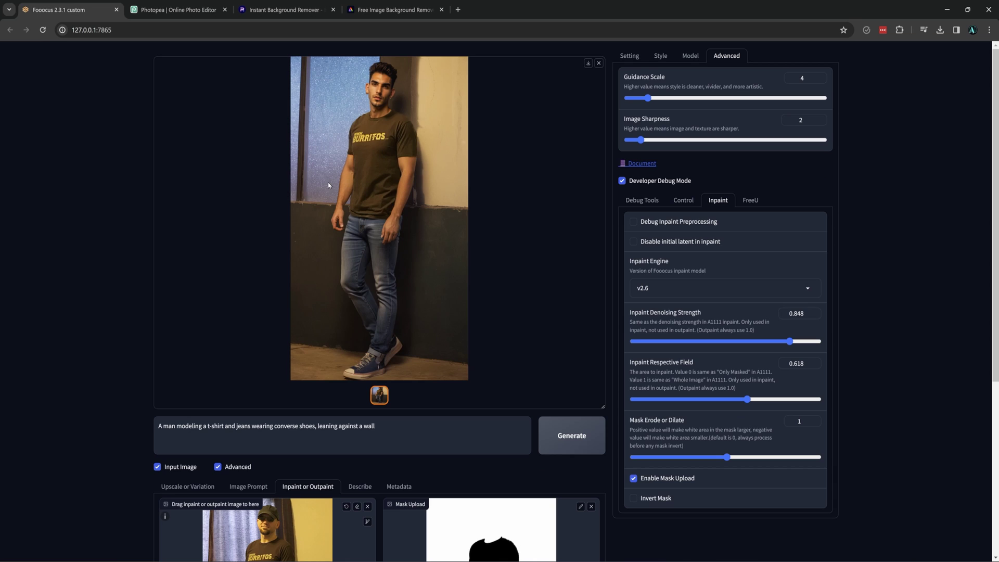
pyautogui.click(396, 196)
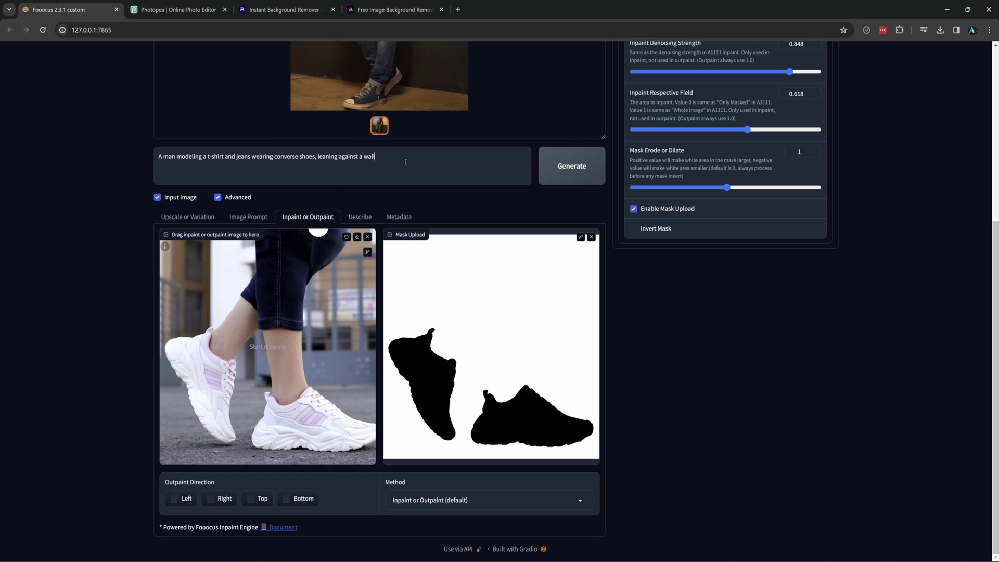
# Generate with the prompt 'A woman modeling shoes at a luxury resort next to the pool'.
pyautogui.moveTo(406, 162); pyautogui.dragTo(155, 161)
pyautogui.write('A woman modeling shoes at a luxury resort next to the pool')
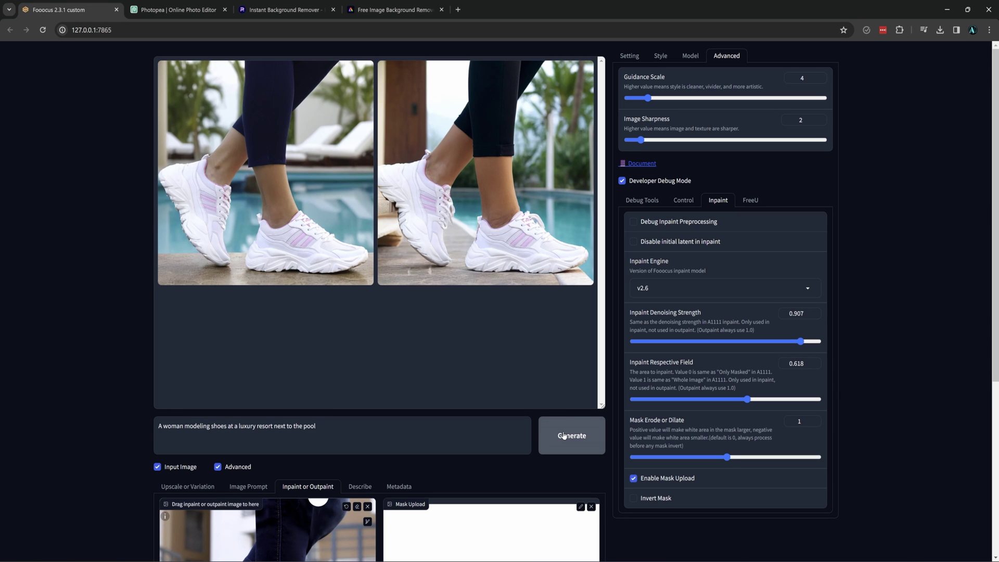
pyautogui.click(564, 436)
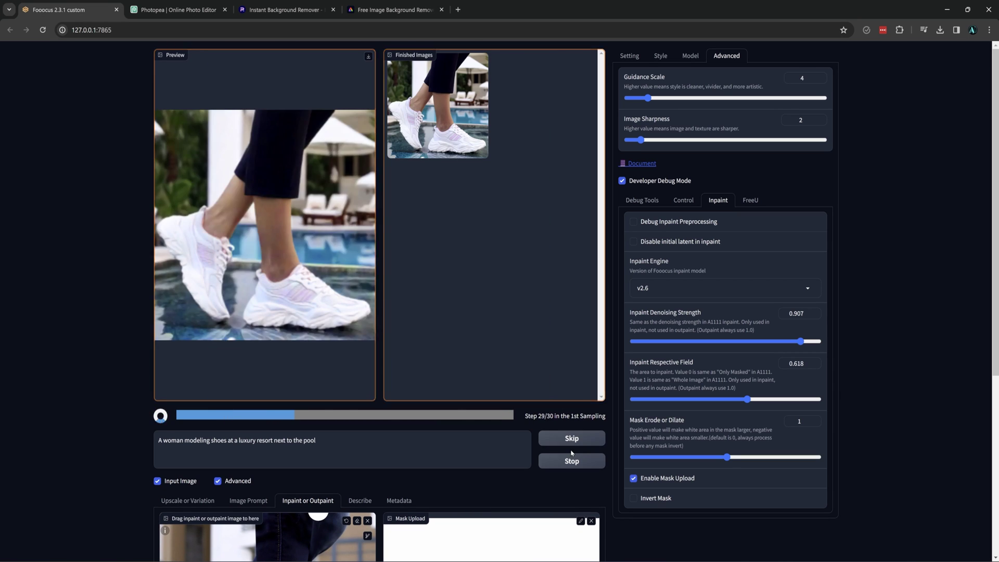
pyautogui.click(567, 439)
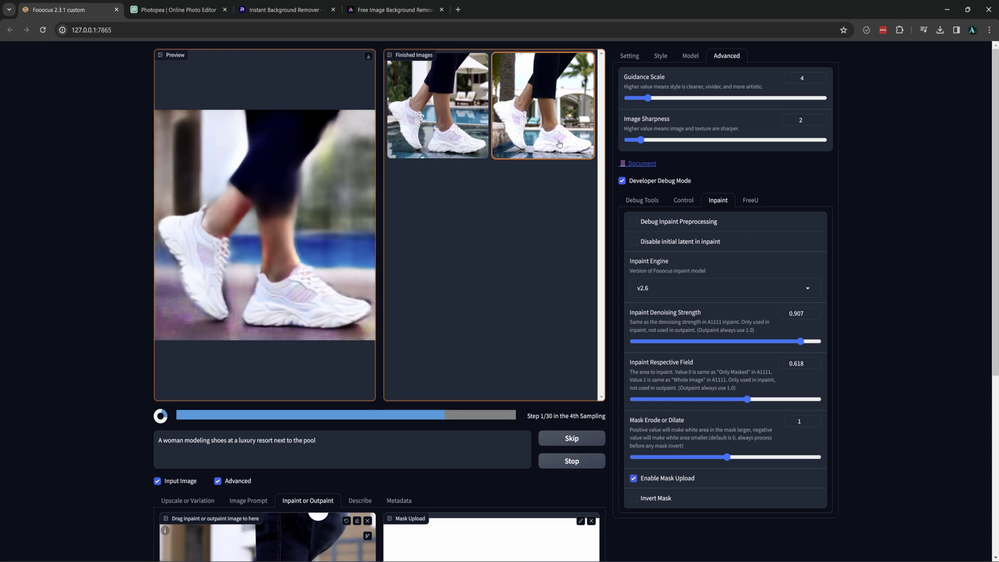
# Regenerate with 'with long socks' added to the prompt.
pyautogui.scroll(-5, 692, 452)
pyautogui.scroll(5, 692, 453)
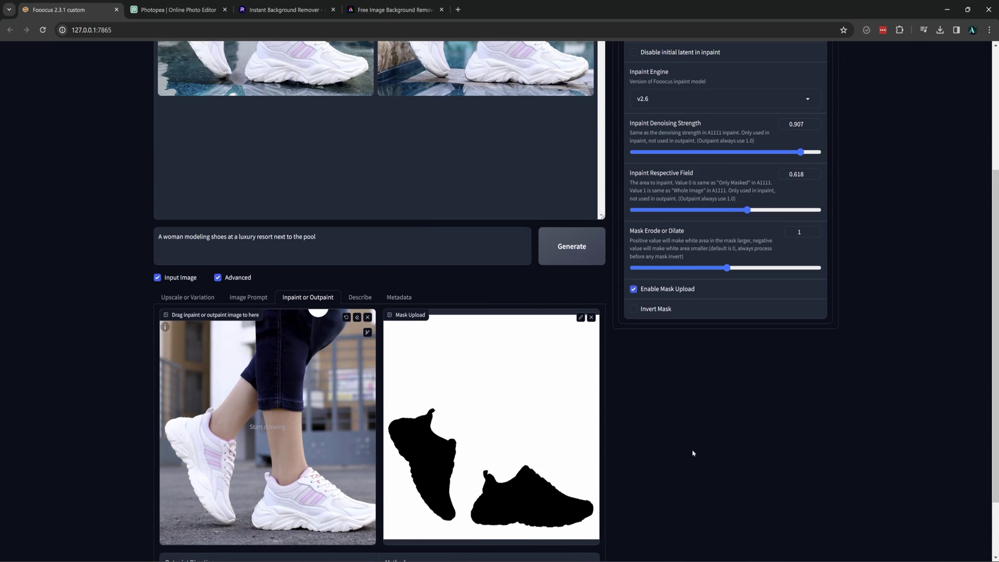
pyautogui.click(570, 441)
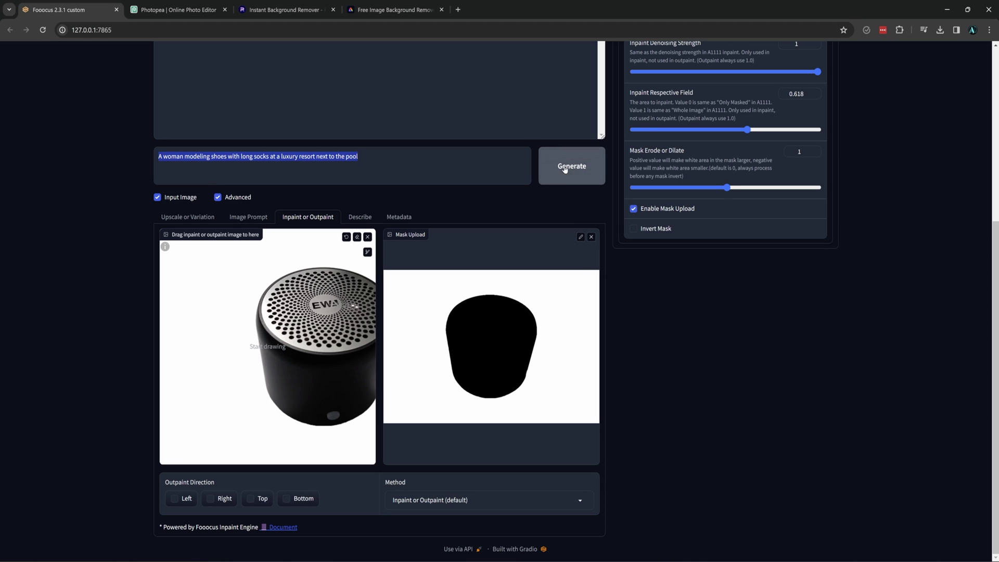
# Reset Mask Erode or Dilate to 0 and replace the prompt with the shiny marble desk description.
pyautogui.click(724, 189)
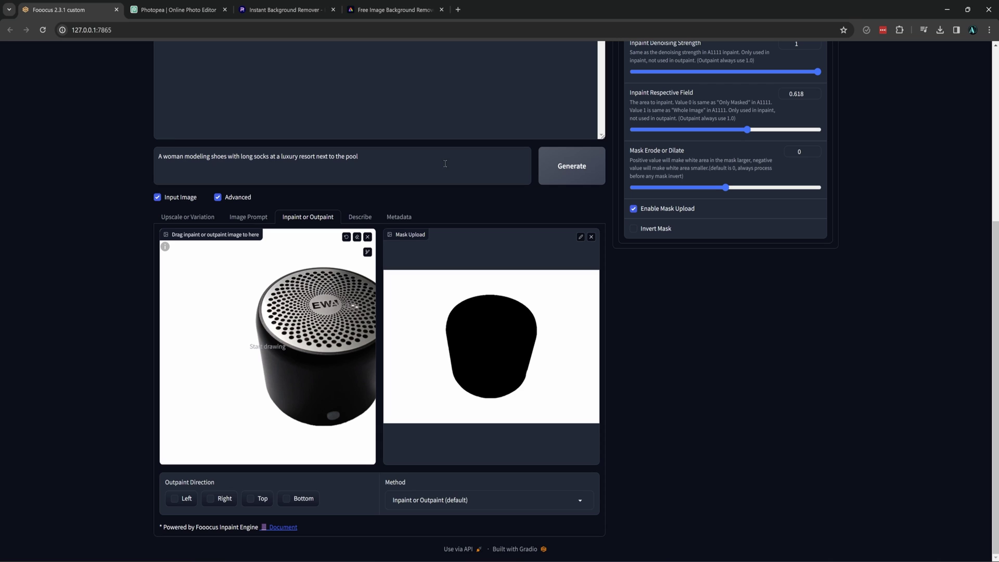
pyautogui.moveTo(331, 162); pyautogui.dragTo(130, 154)
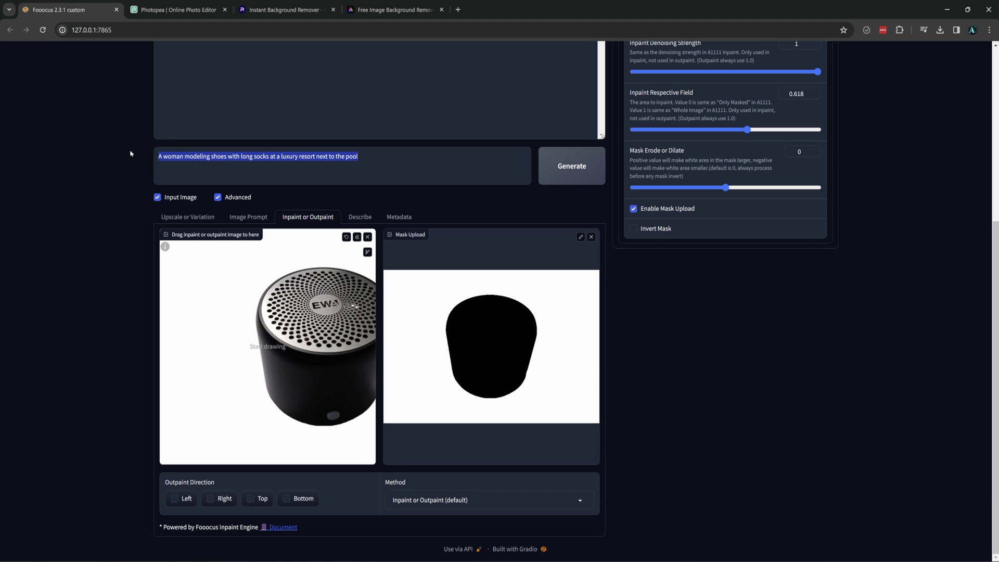
pyautogui.write('A')
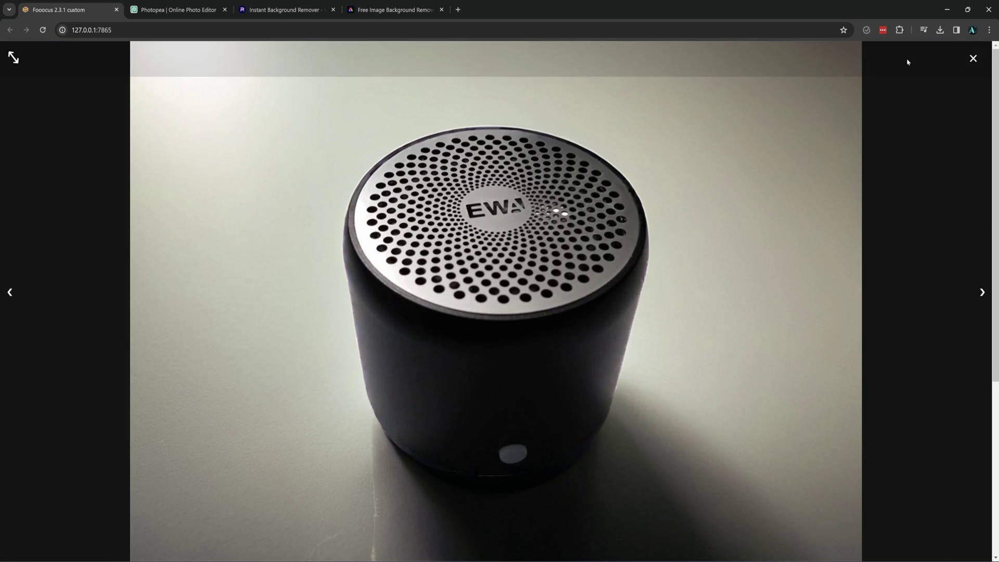
pyautogui.click(973, 58)
# Raise Mask Erode or Dilate to 1 and generate the speaker on the marble desk.
pyautogui.scroll(-2, 562, 370)
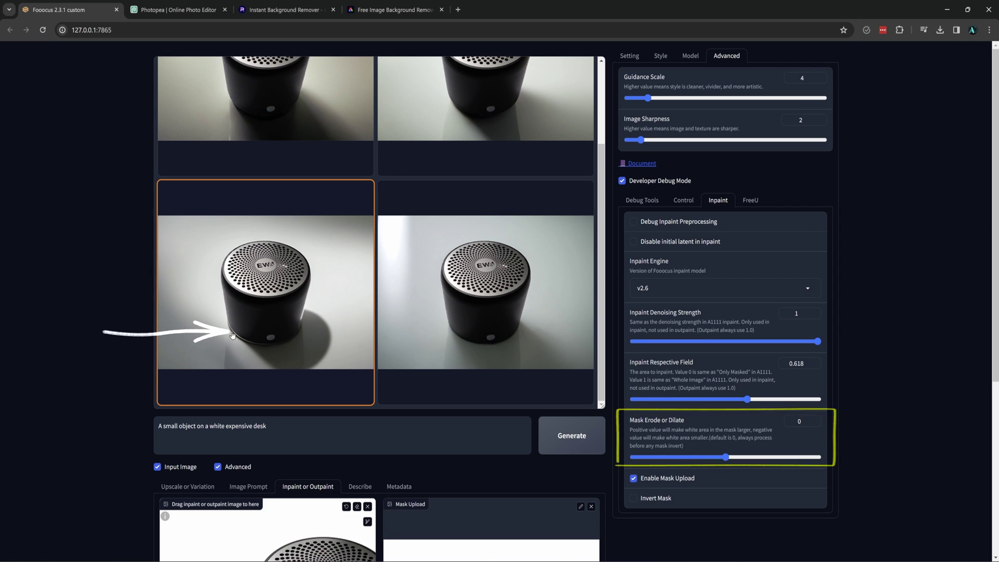
pyautogui.scroll(3, 523, 385)
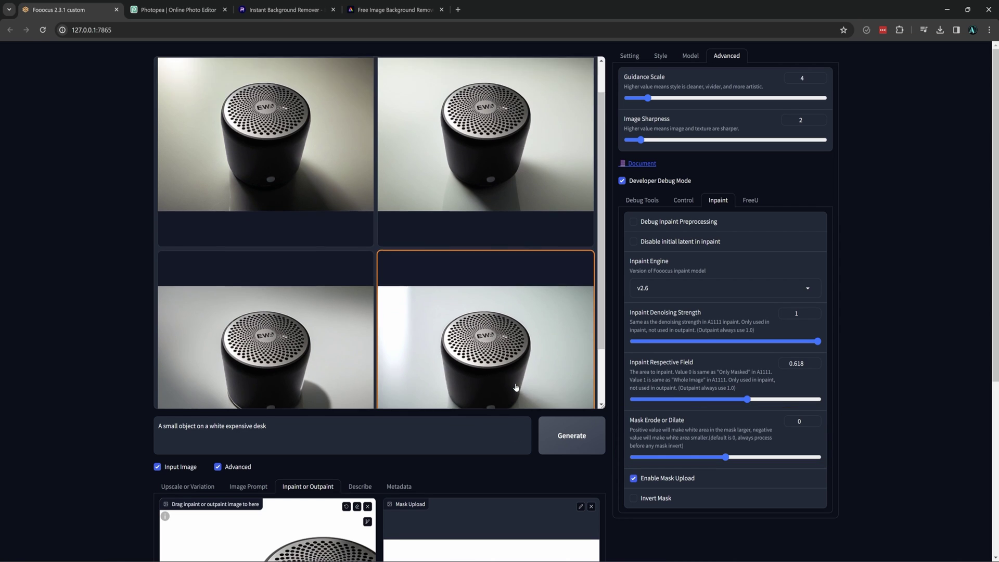
pyautogui.click(727, 458)
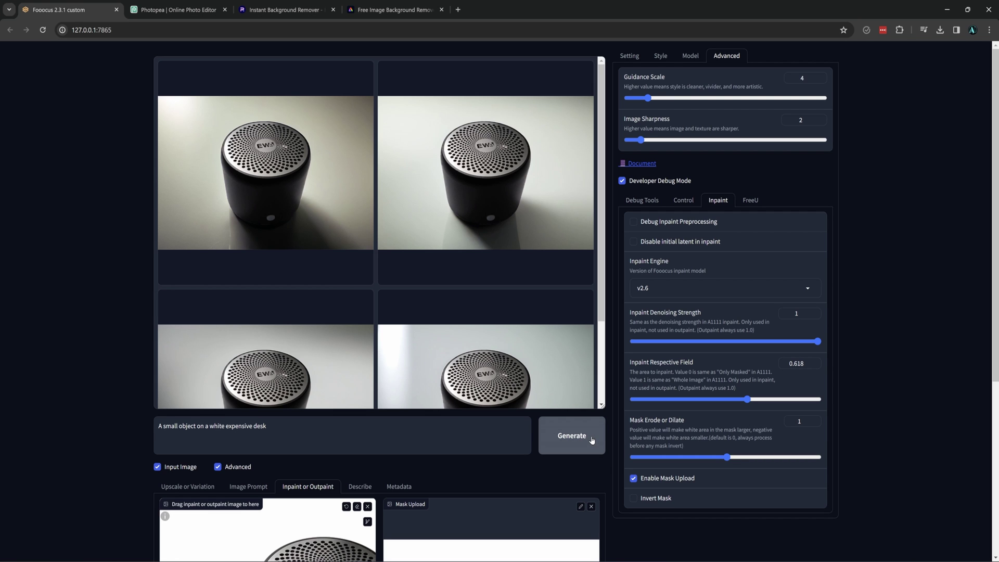
pyautogui.click(571, 436)
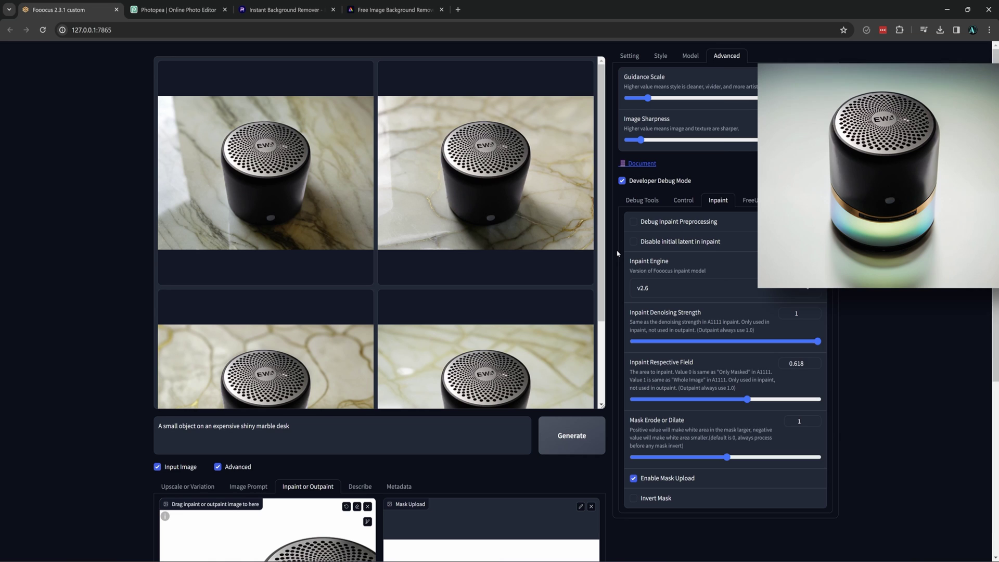
pyautogui.scroll(-1, 617, 254)
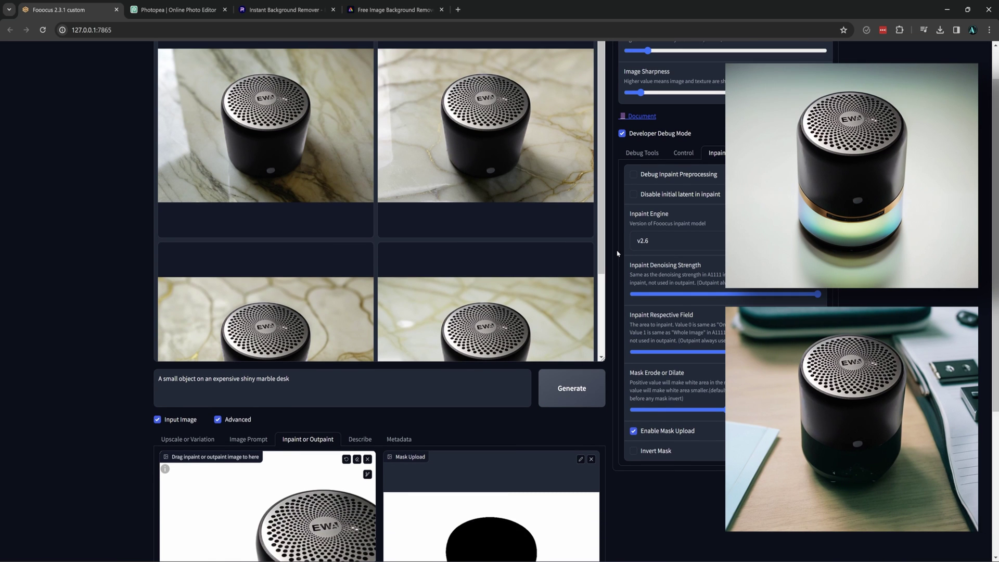
pyautogui.scroll(-3, 618, 254)
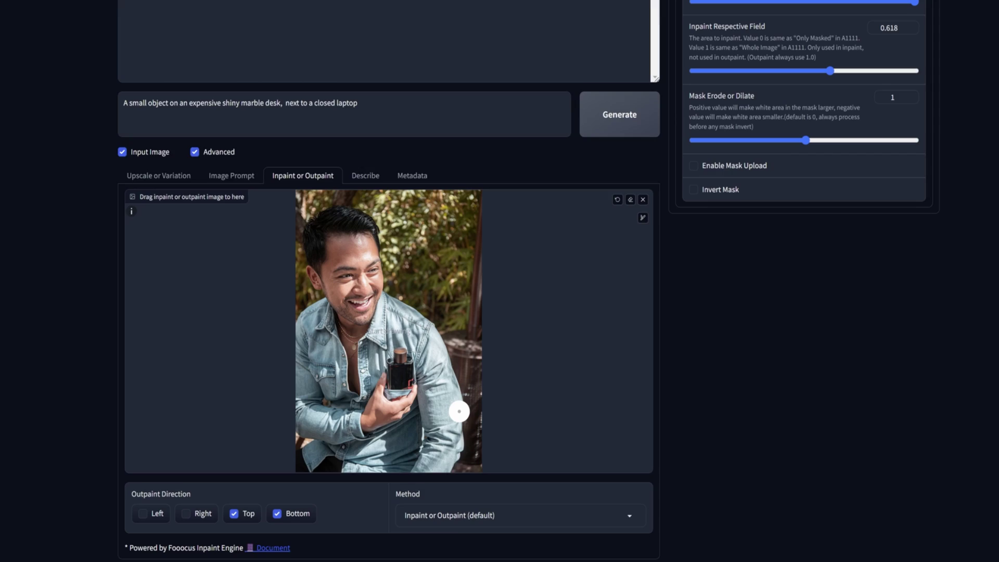
# Paint the inpaint mask over the perfume bottle.
pyautogui.scroll(3, 458, 411)
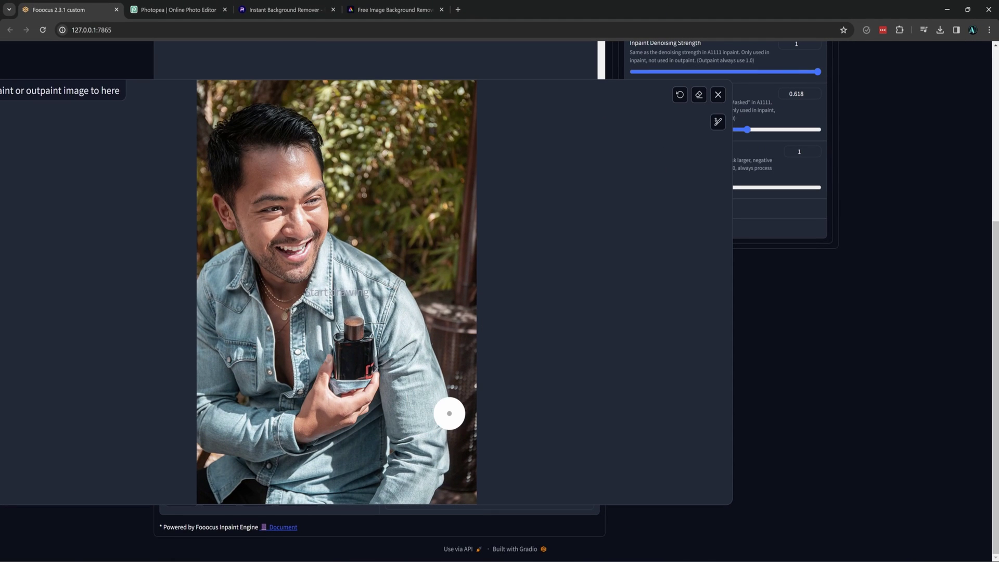
pyautogui.scroll(-3, 446, 412)
pyautogui.scroll(3, 443, 408)
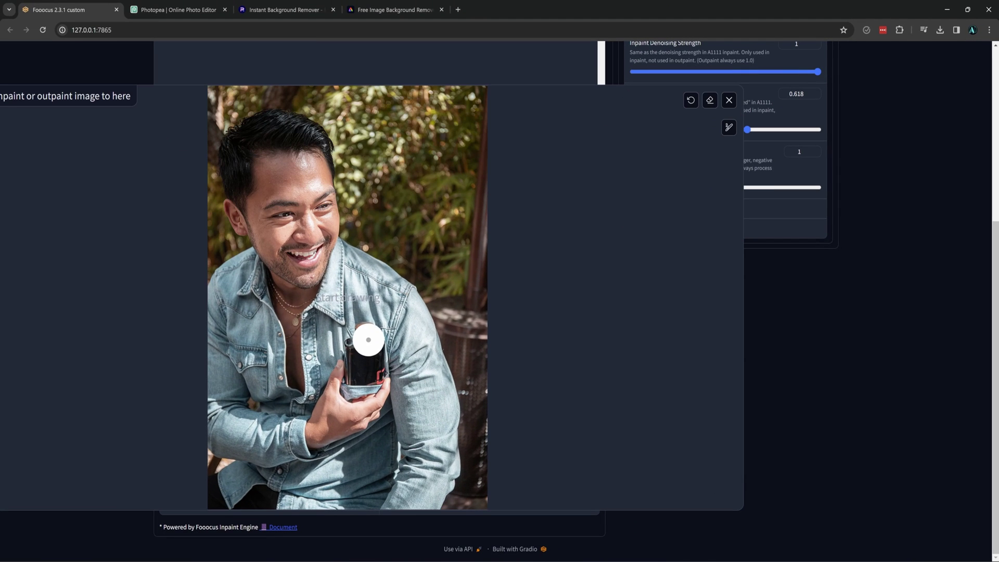
pyautogui.moveTo(363, 328)
pyautogui.mouseDown()
pyautogui.moveTo(315, 429)
pyautogui.moveTo(322, 440)
pyautogui.moveTo(371, 403)
pyautogui.moveTo(370, 326)
pyautogui.moveTo(349, 397)
pyautogui.mouseUp()
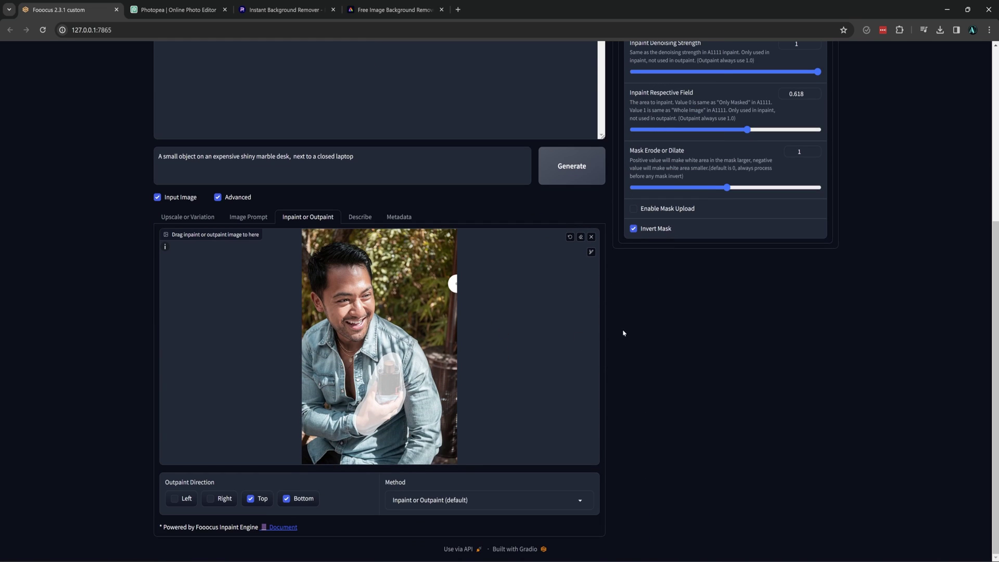
# Generate 'A happy handsome man outside holding a bottle' and inspect the result full screen.
pyautogui.moveTo(437, 165); pyautogui.dragTo(77, 159)
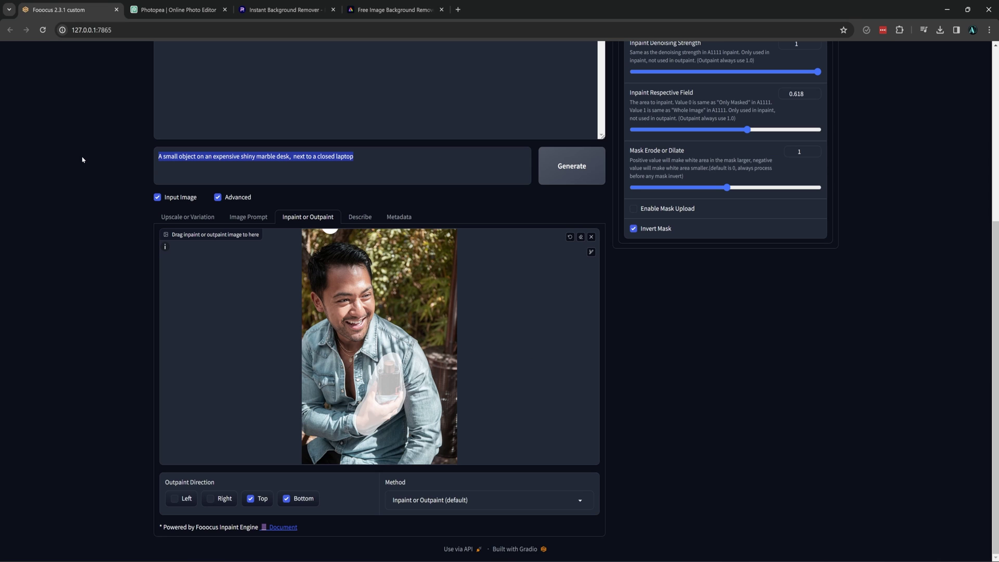
pyautogui.write('A happy handsome man outside holding a bottle')
pyautogui.click(572, 166)
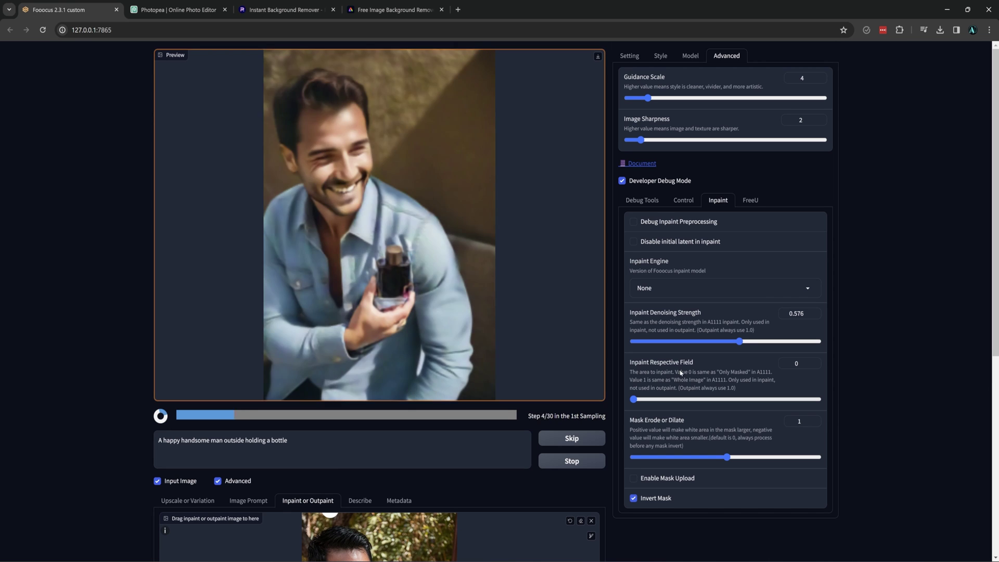
pyautogui.click(514, 205)
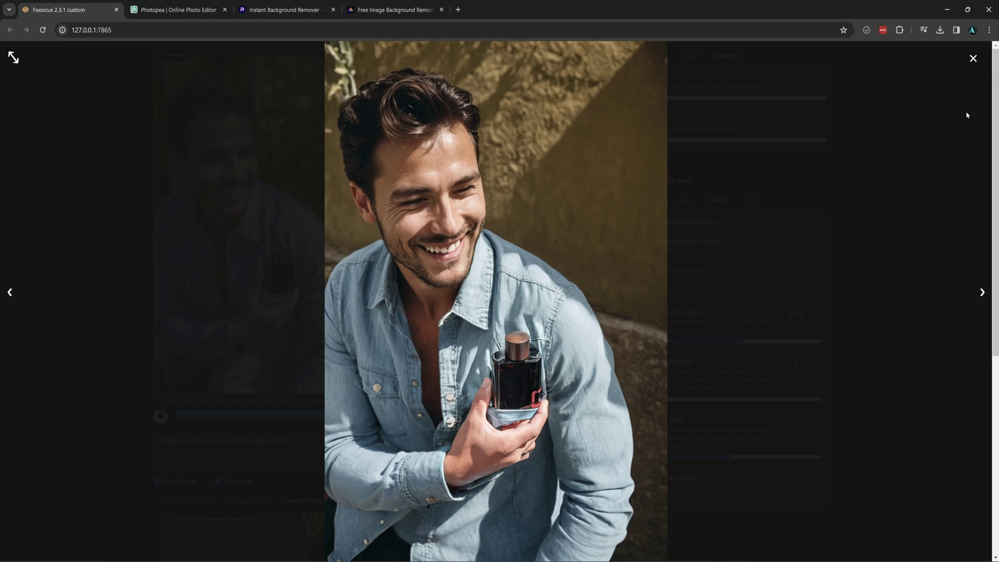
pyautogui.click(974, 59)
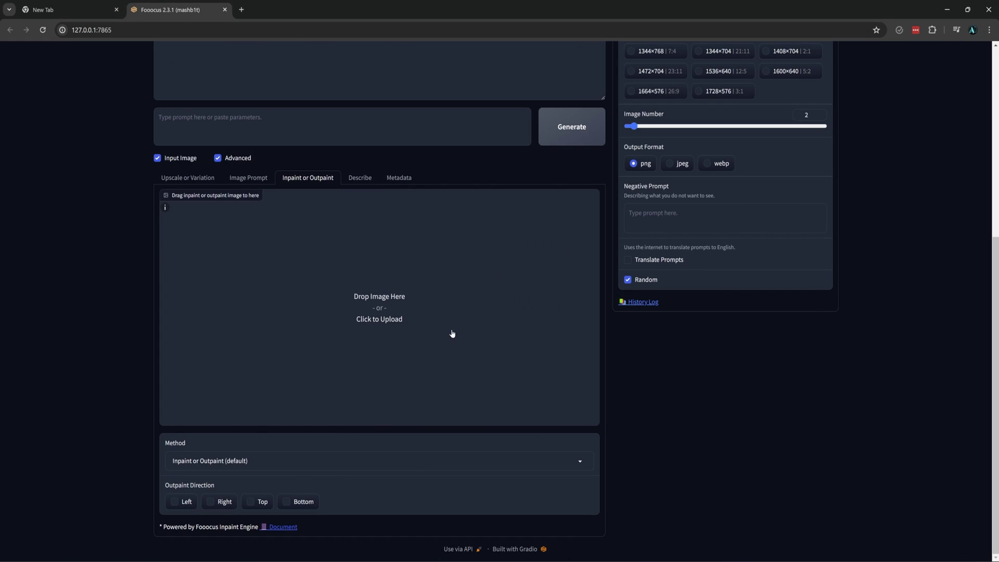
# Enable Developer Debug Mode and Enable Mask Upload, then upload the man's photo.
pyautogui.scroll(6, 579, 299)
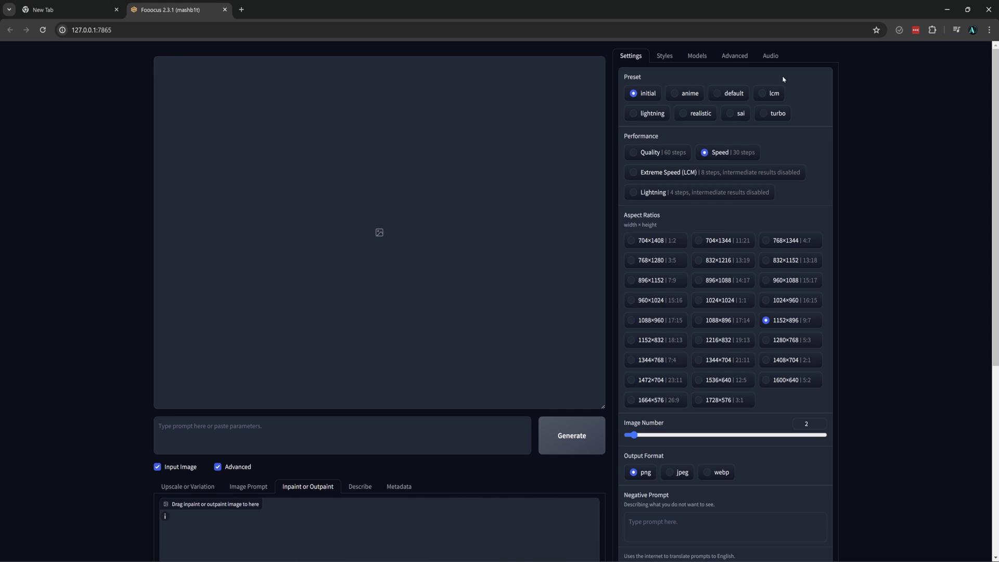
pyautogui.click(735, 56)
pyautogui.click(664, 182)
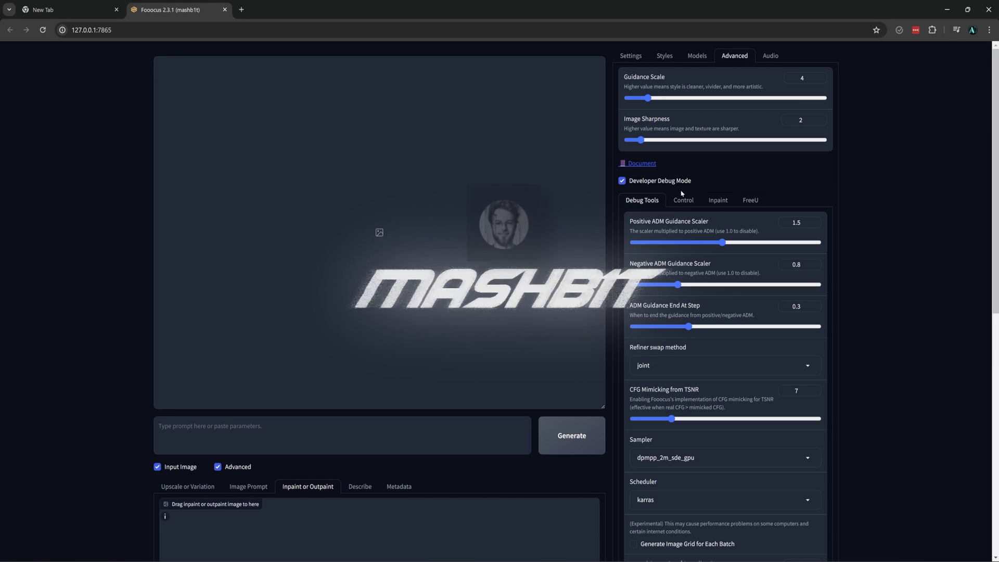
pyautogui.scroll(-1, 735, 224)
pyautogui.click(718, 151)
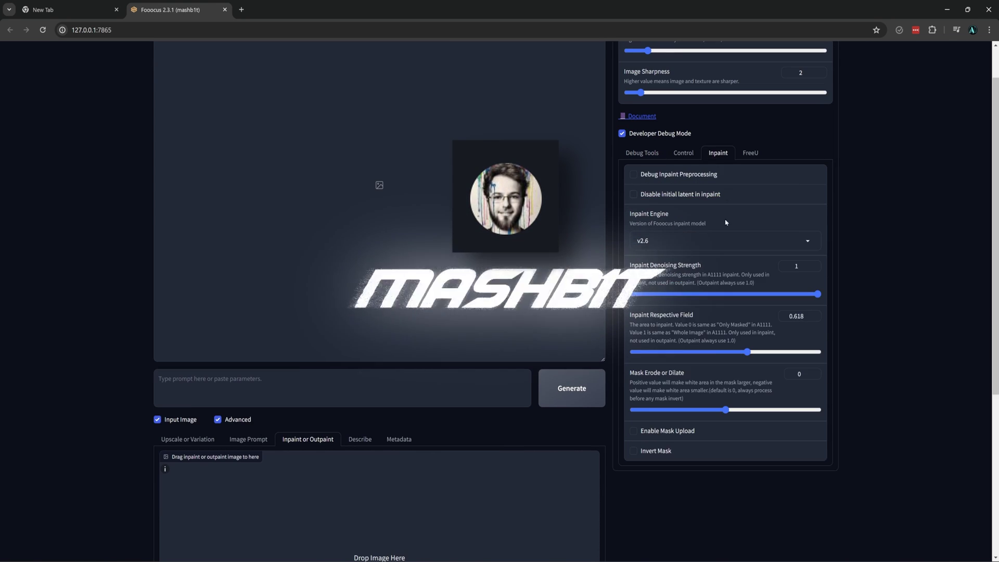
pyautogui.scroll(-3, 723, 223)
pyautogui.click(648, 243)
pyautogui.scroll(-2, 660, 319)
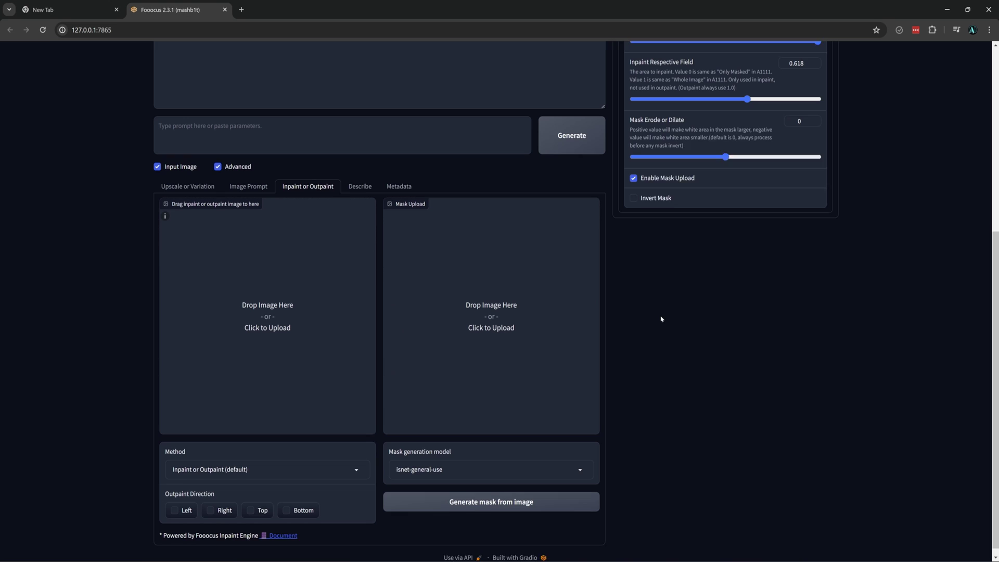
pyautogui.click(285, 317)
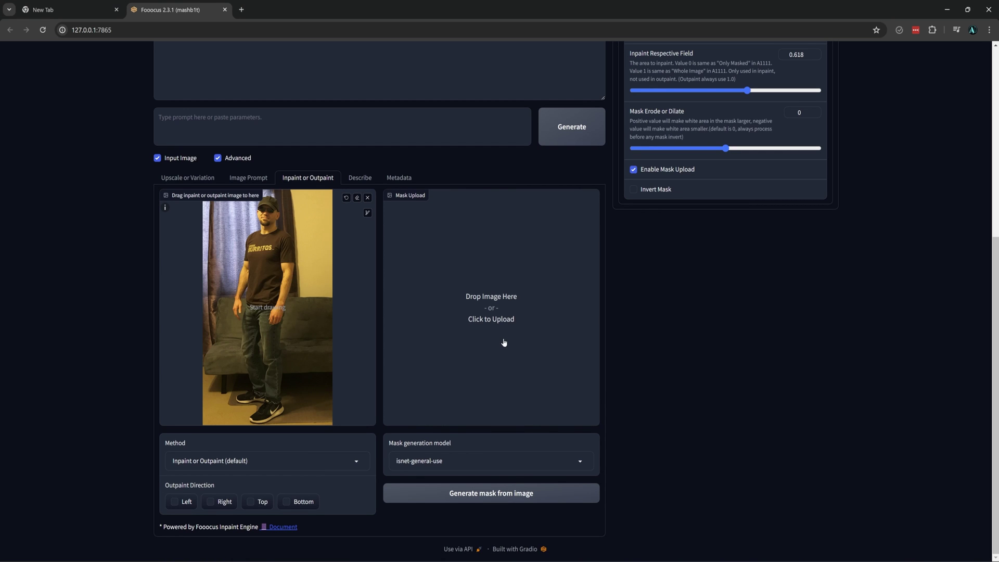
# Generate sam masks of the t-shirt and then the hat.
pyautogui.click(462, 458)
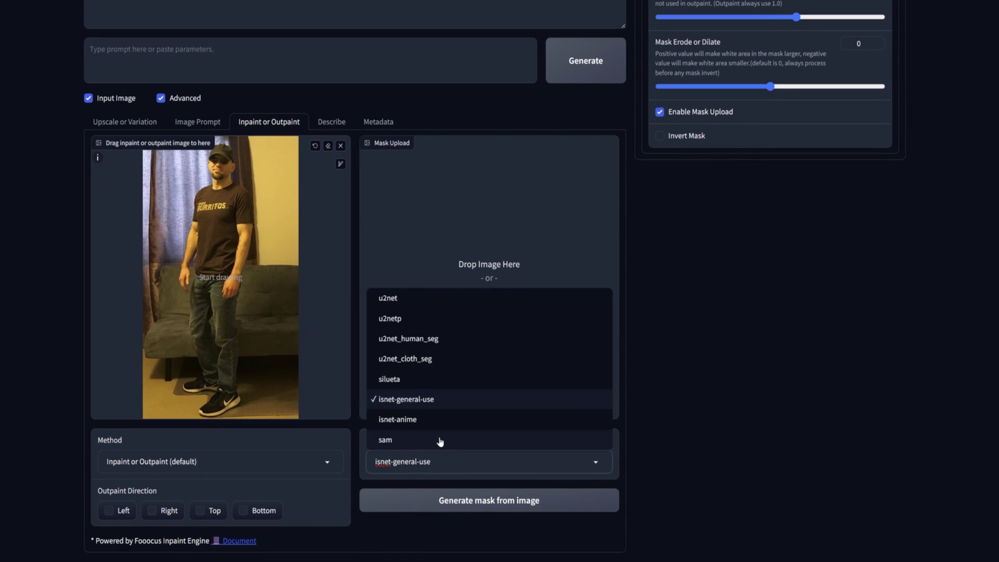
pyautogui.click(444, 441)
pyautogui.scroll(-1, 642, 443)
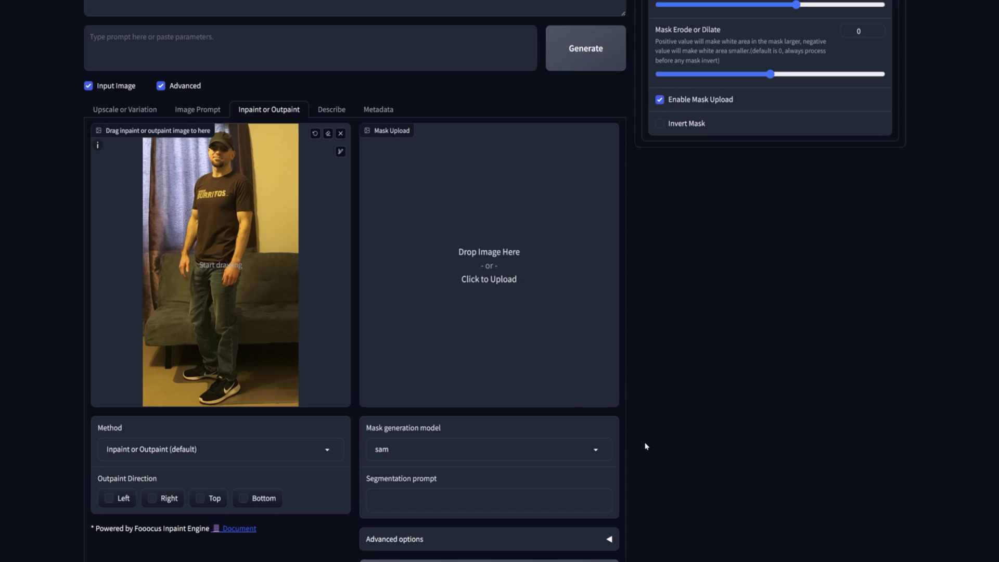
pyautogui.click(471, 467)
pyautogui.write('t-shirt')
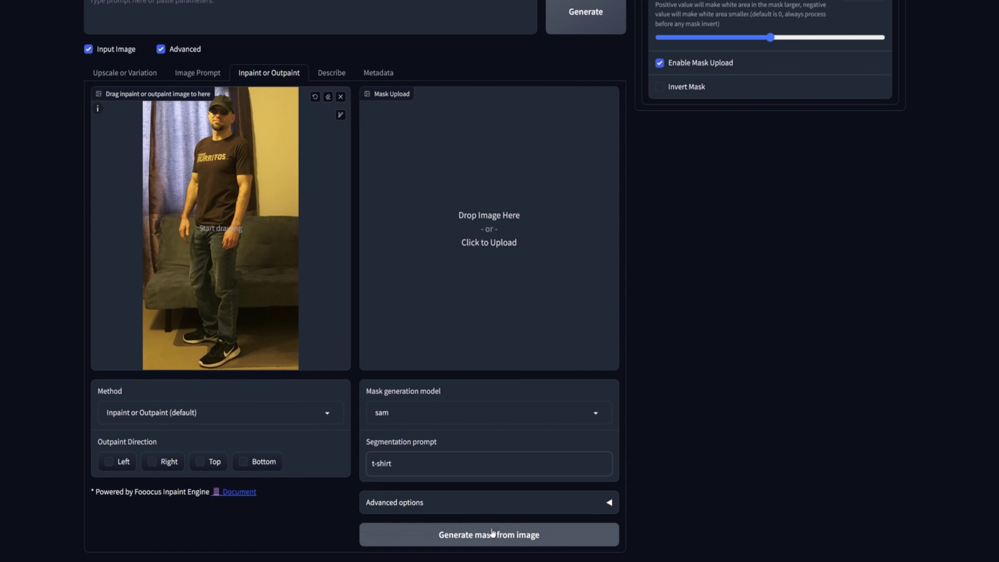
pyautogui.click(492, 534)
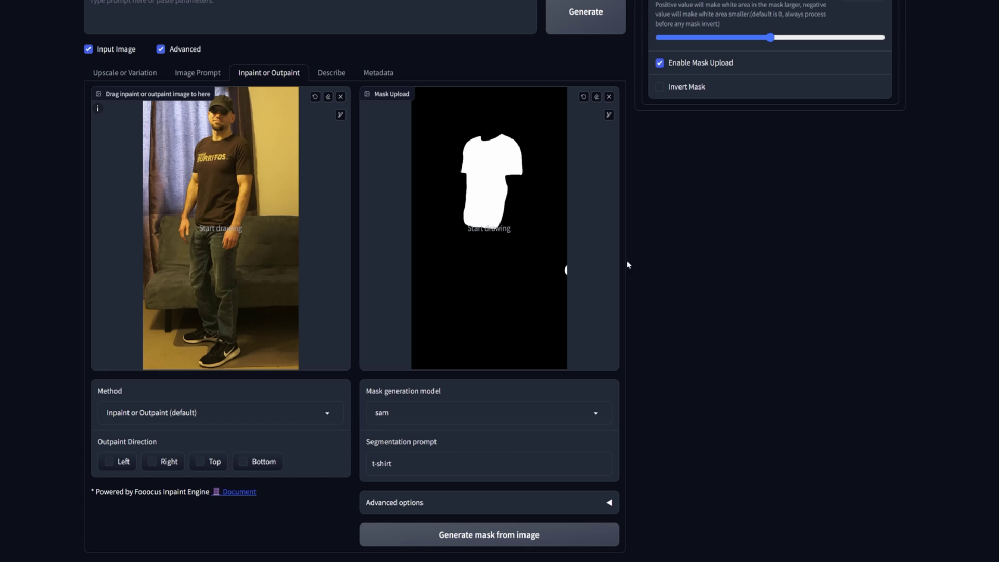
pyautogui.click(494, 536)
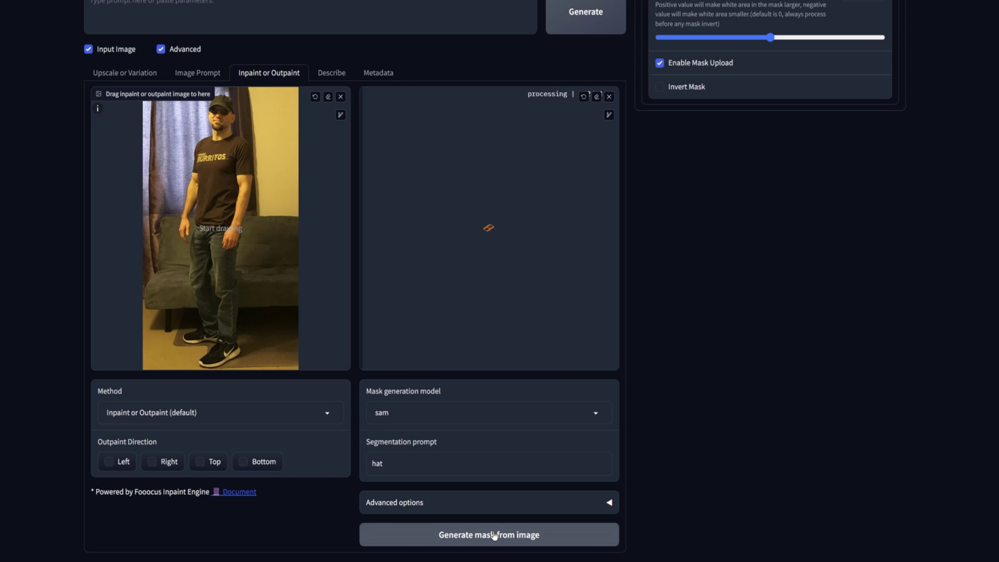
# Switch to the silueta model and generate a full-body silhouette mask.
pyautogui.click(596, 415)
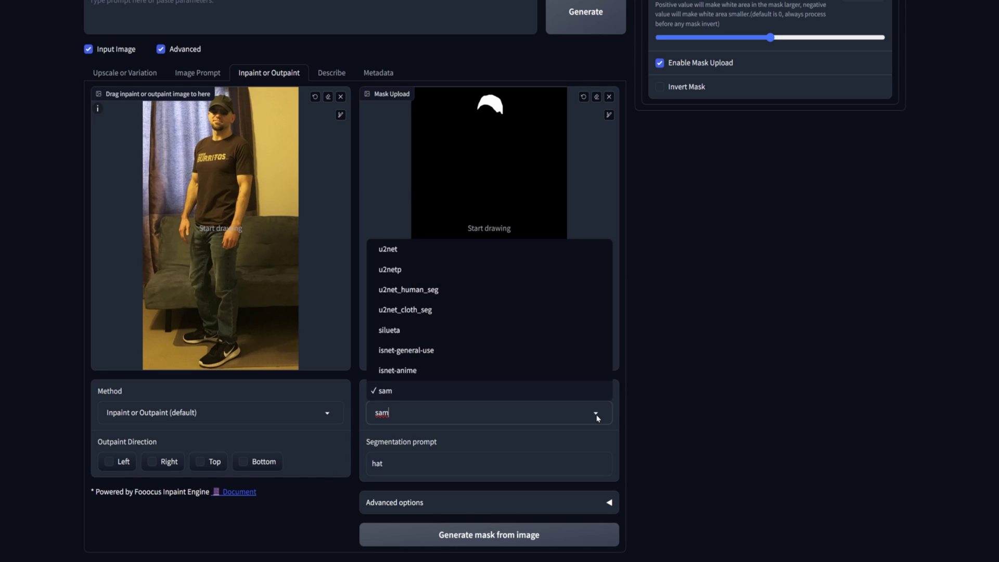
pyautogui.click(476, 337)
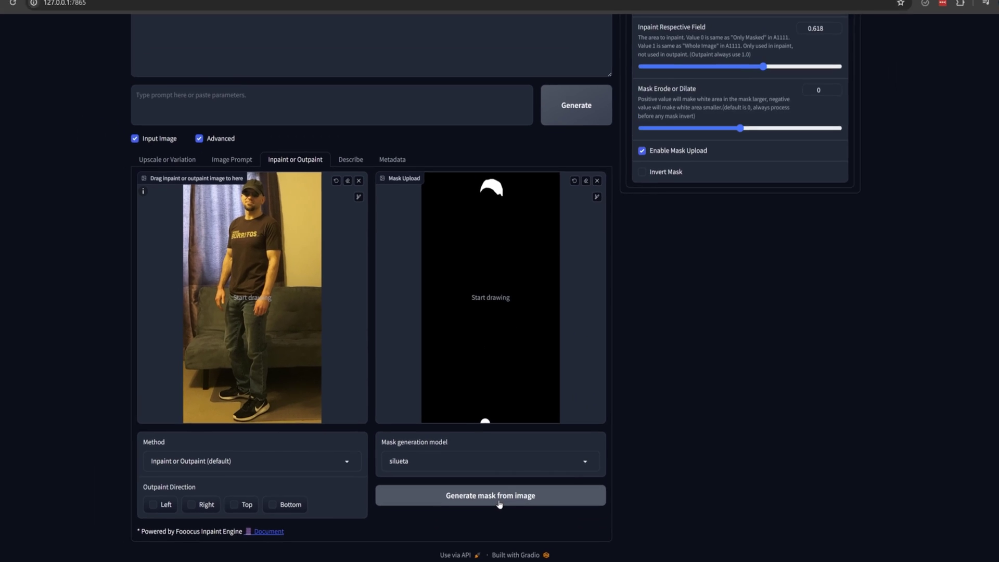
pyautogui.click(514, 459)
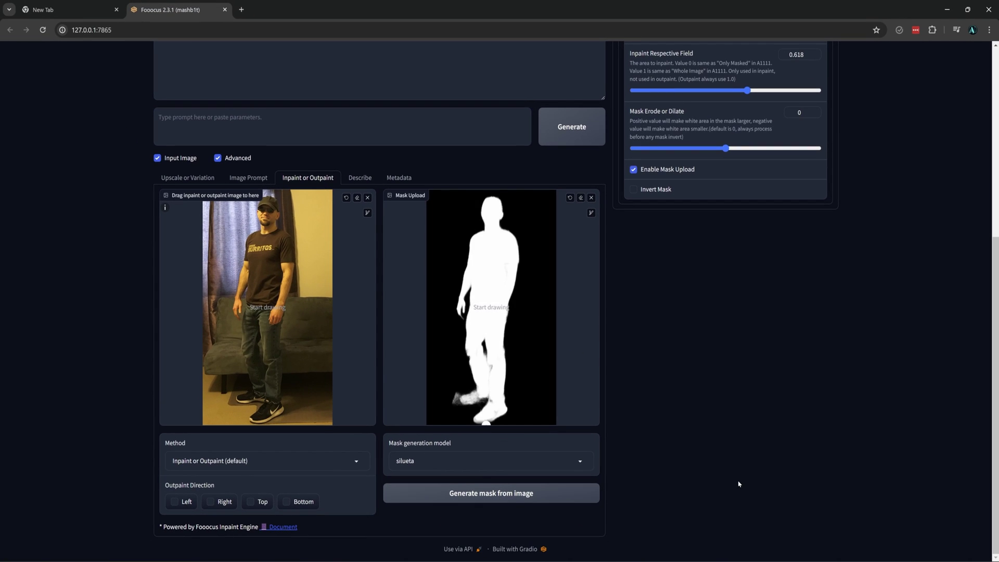